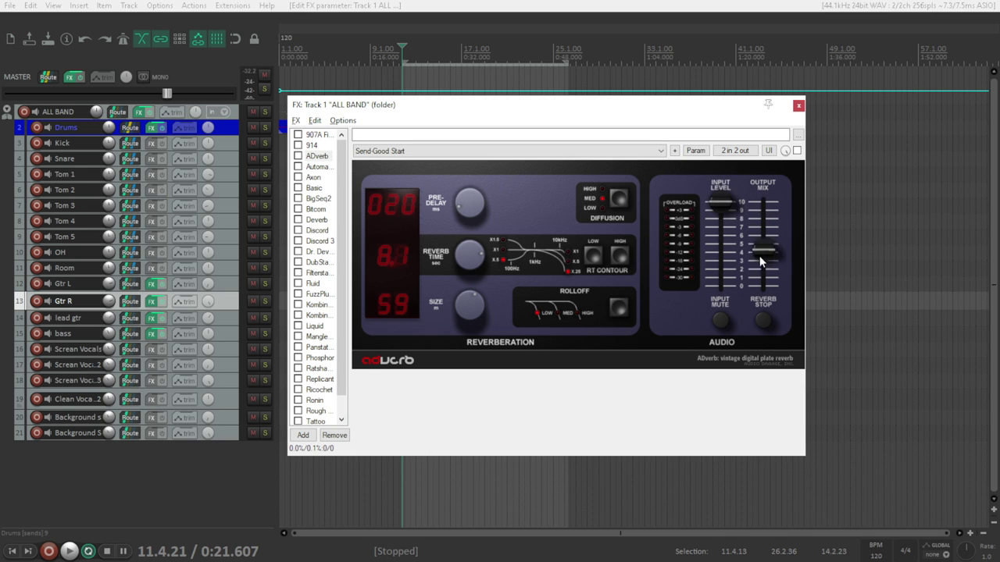
Step: Raise ADverb's output mix to 10 and look through its list of built-in presets
left_click_drag(759, 255, 770, 205)
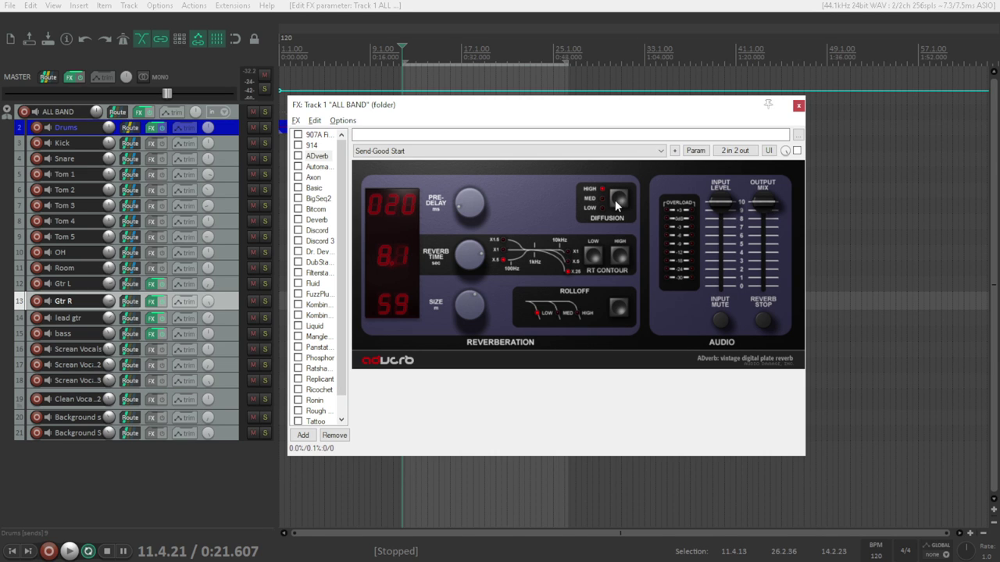
left_click(477, 153)
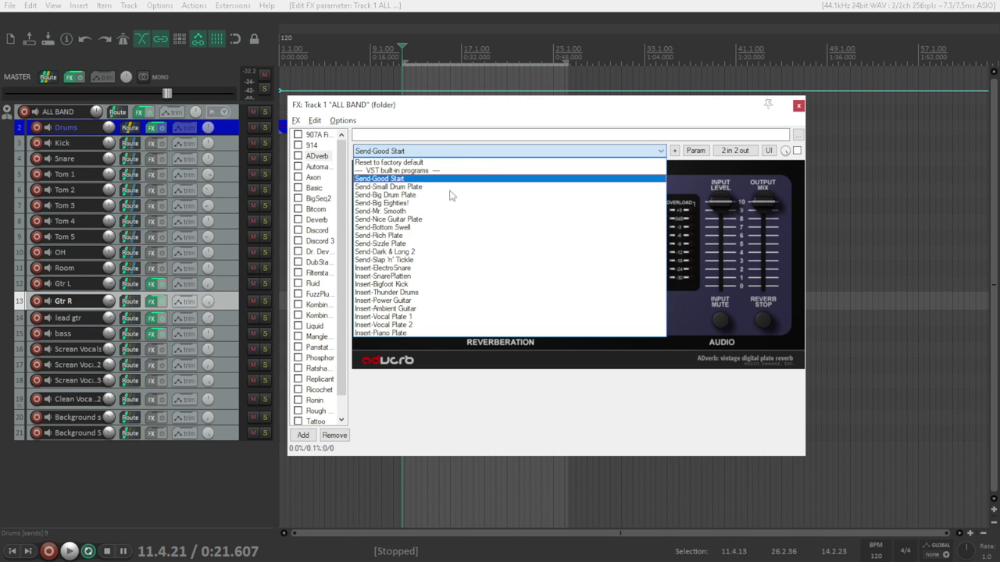
left_click(504, 156)
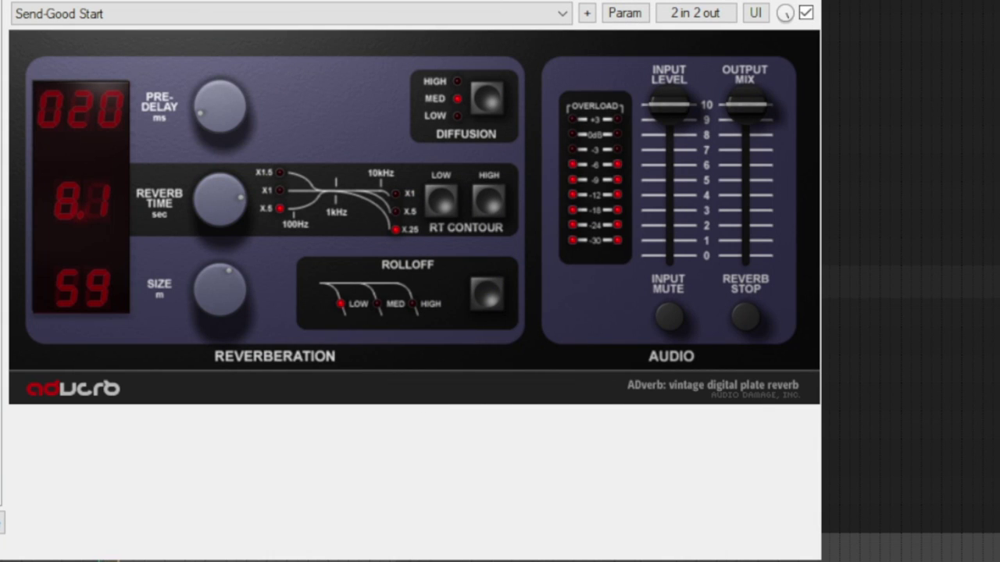
Step: Set ADverb's output mix to about 5, pre-delay to 90 ms, reverb time to 8.6 s and size to 91 m
left_click_drag(736, 107, 755, 186)
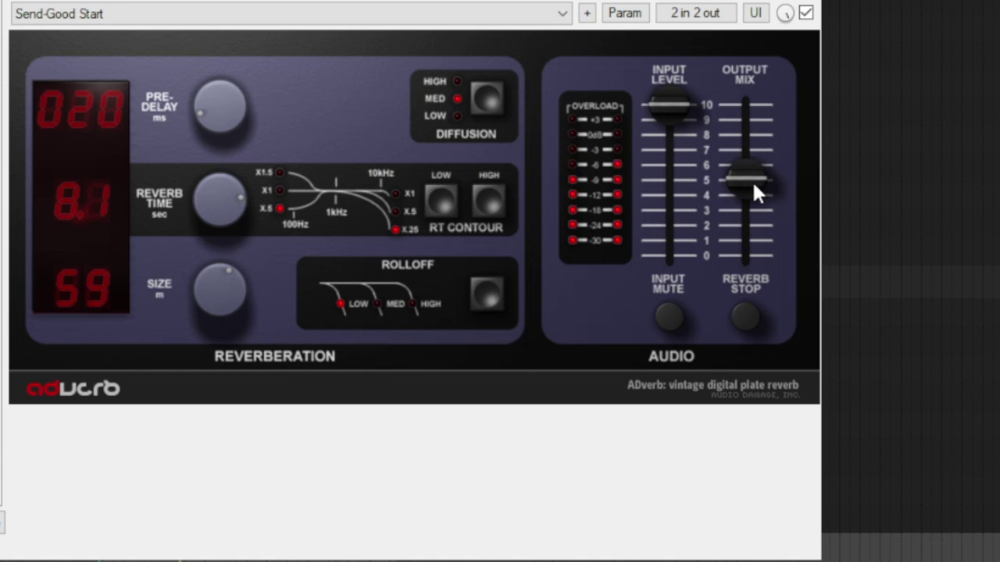
left_click_drag(241, 122, 224, 80)
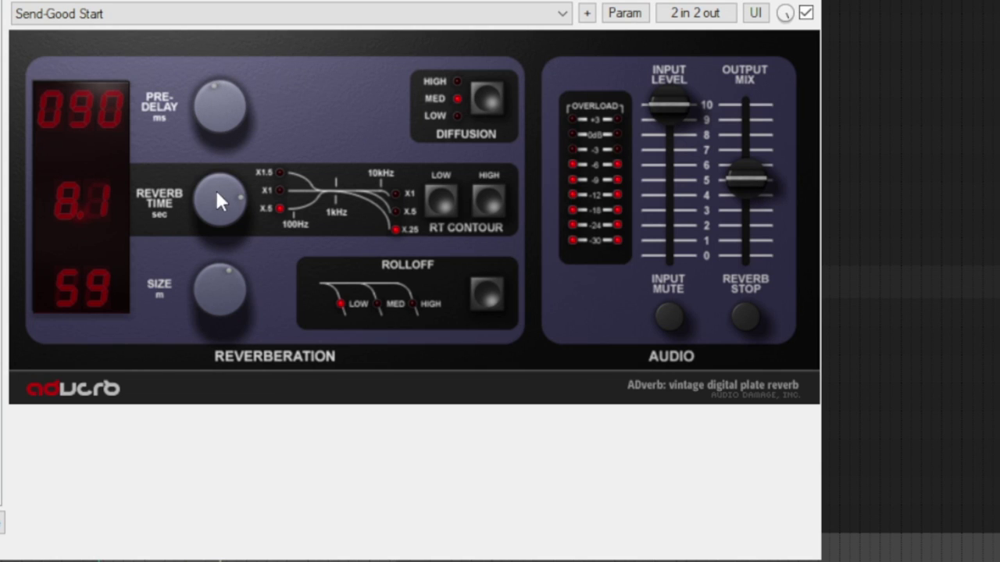
left_click_drag(215, 188, 179, 190)
left_click_drag(216, 272, 212, 218)
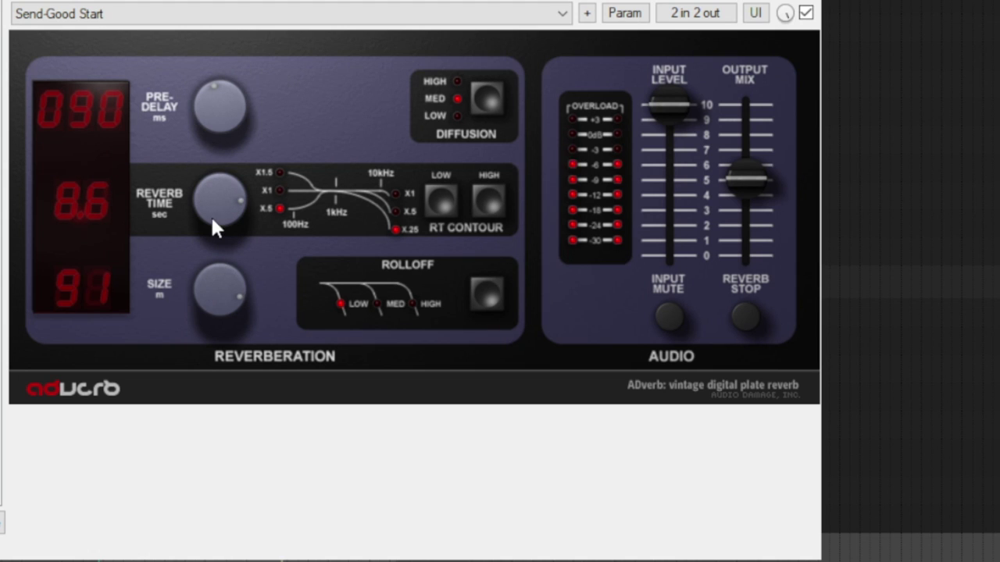
Step: Cycle ADverb's rolloff, lower the output mix to about 2.5, set diffusion to High and switch the low RT contour
left_click(481, 294)
left_click(484, 295)
left_click_drag(727, 181, 739, 220)
left_click(484, 105)
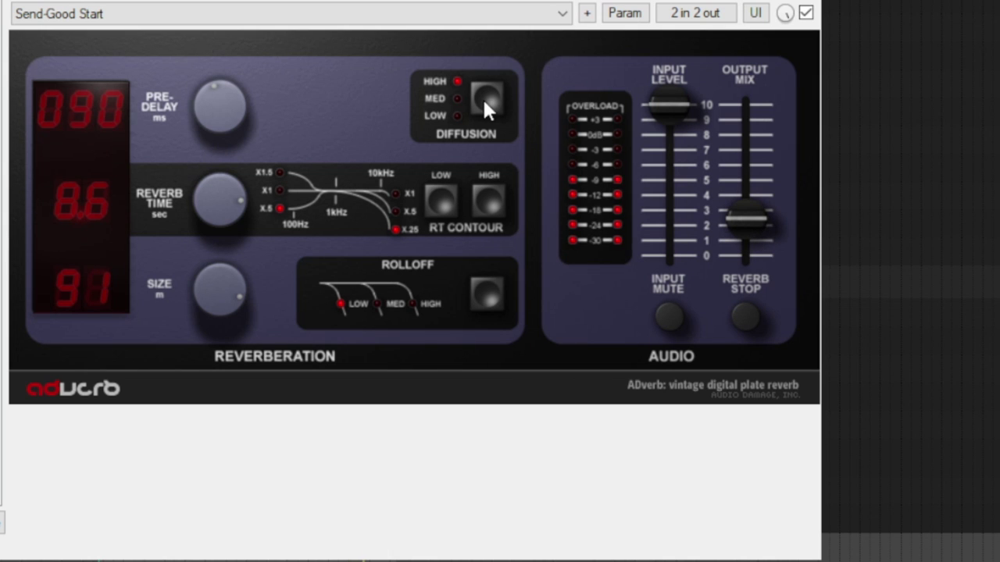
left_click(442, 202)
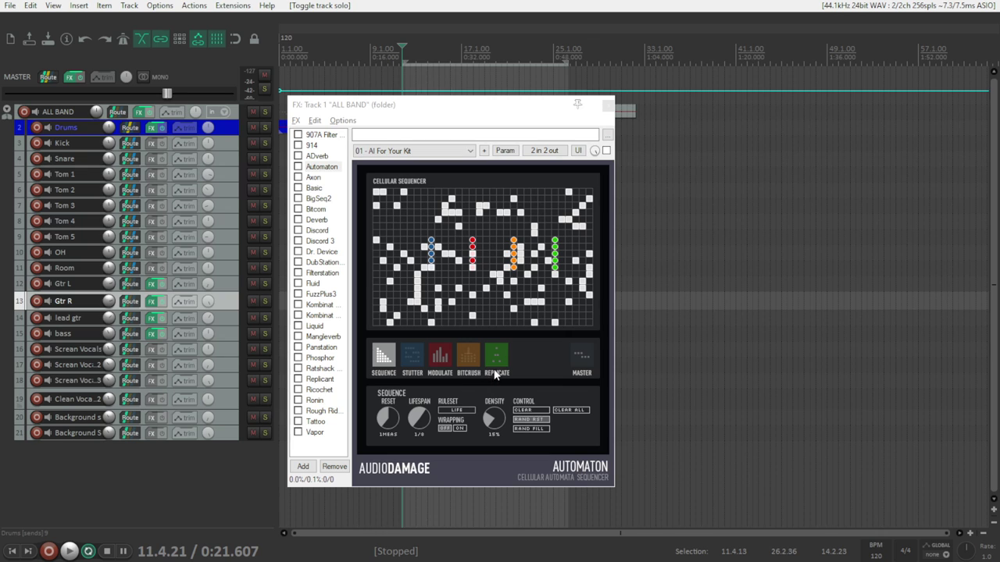
Step: Examine Automaton's Stutter, Modulate, Bitcrush, Replicate and Sequence controls and its list of presets
left_click(412, 358)
left_click(440, 357)
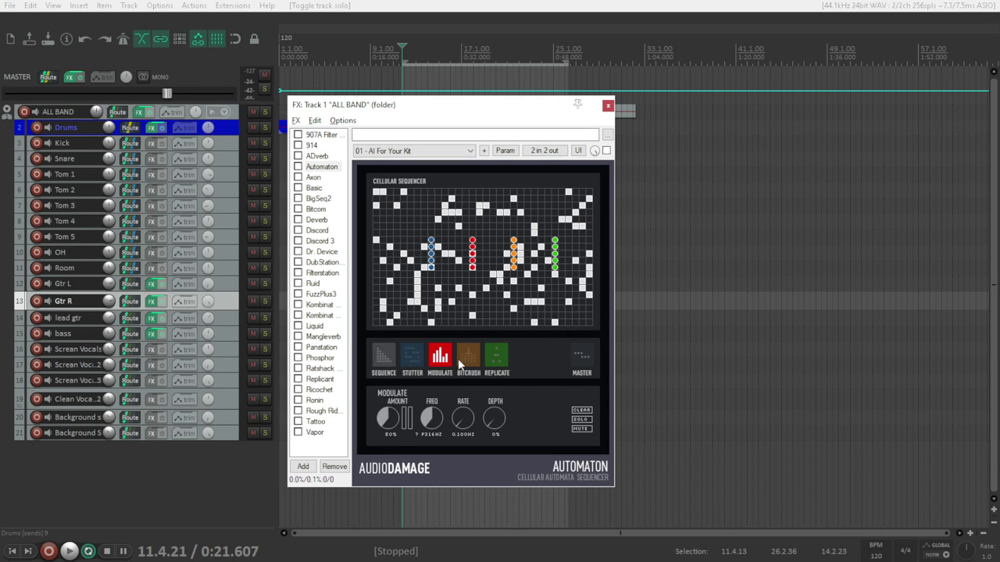
left_click(468, 357)
left_click(496, 357)
left_click(412, 357)
left_click(383, 357)
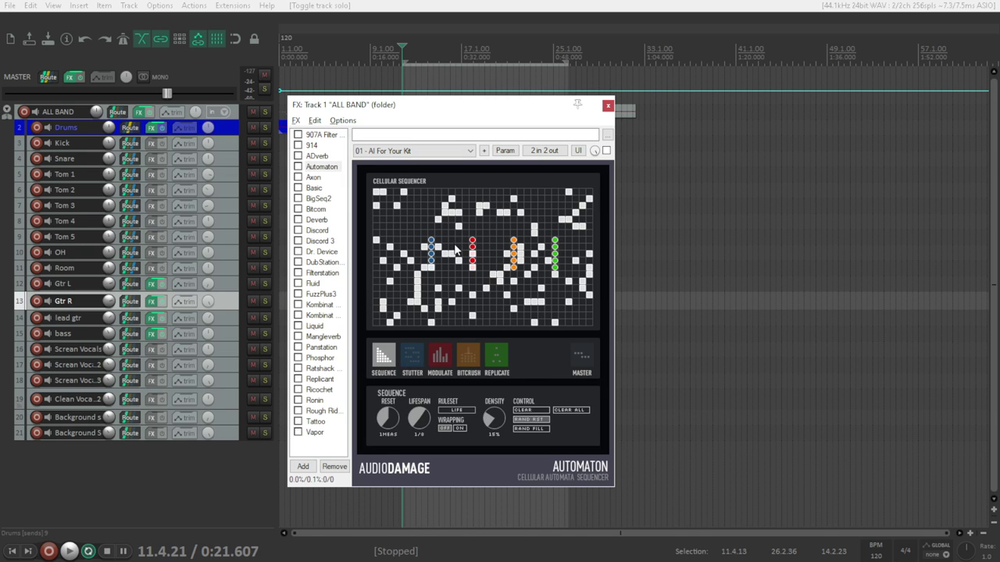
left_click(417, 151)
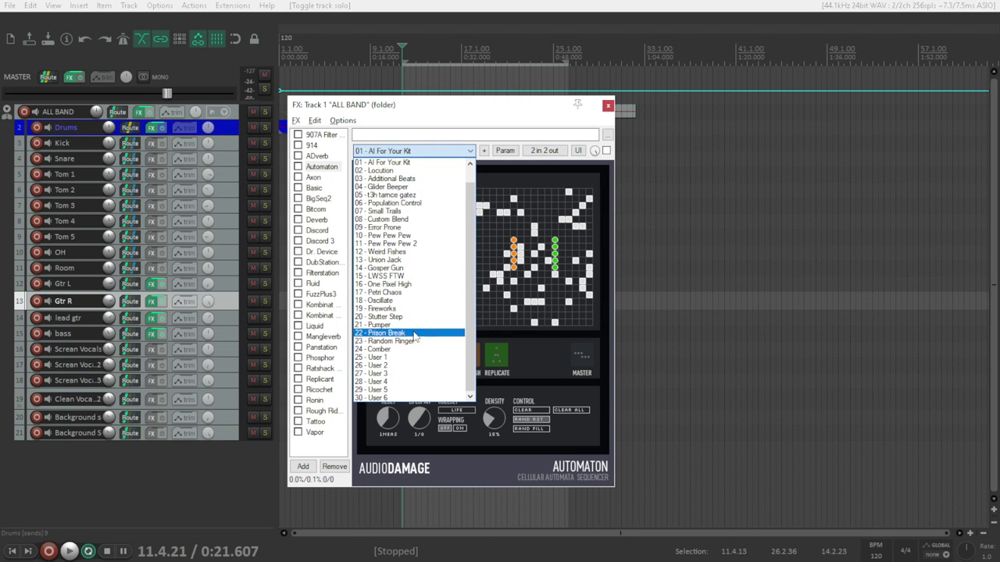
left_click(492, 172)
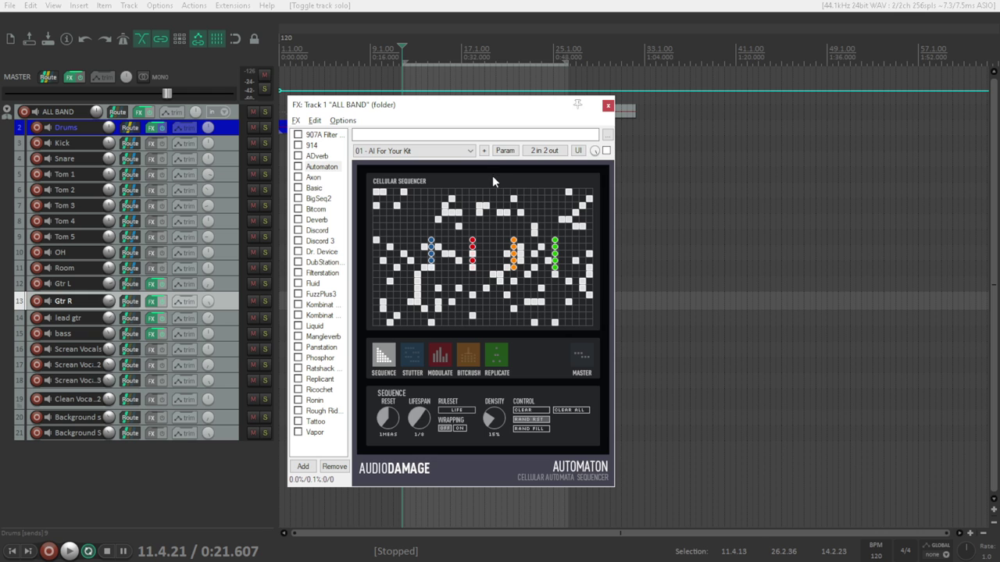
Step: Start playback, increase the cell density and adjust the reset interval of Automaton's sequencer
key("space")
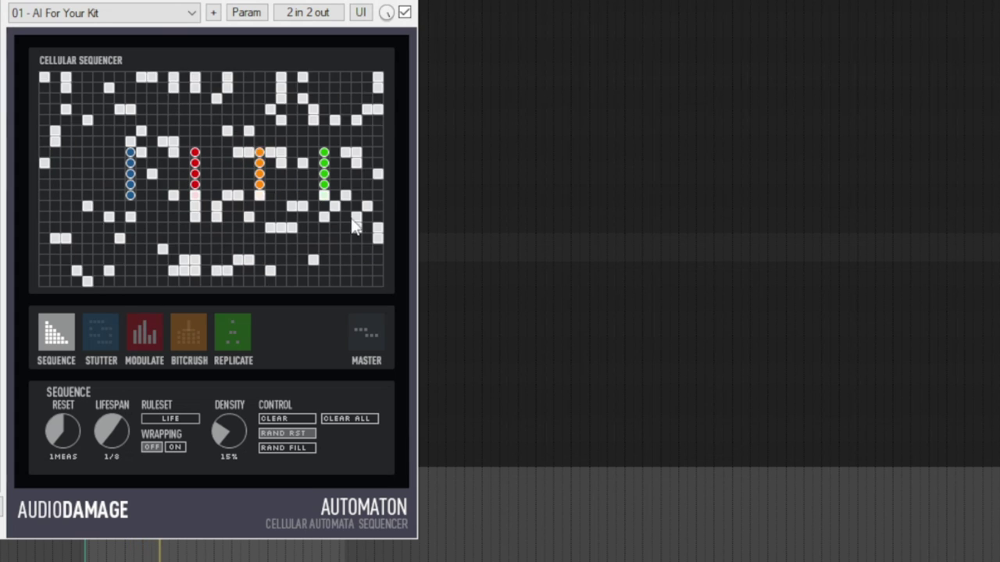
left_click_drag(238, 430, 230, 368)
left_click_drag(64, 430, 66, 395)
Step: Adjust the repeats and pitch of Automaton's Stutter effect, and look at the Modulate and Master settings
left_click(89, 335)
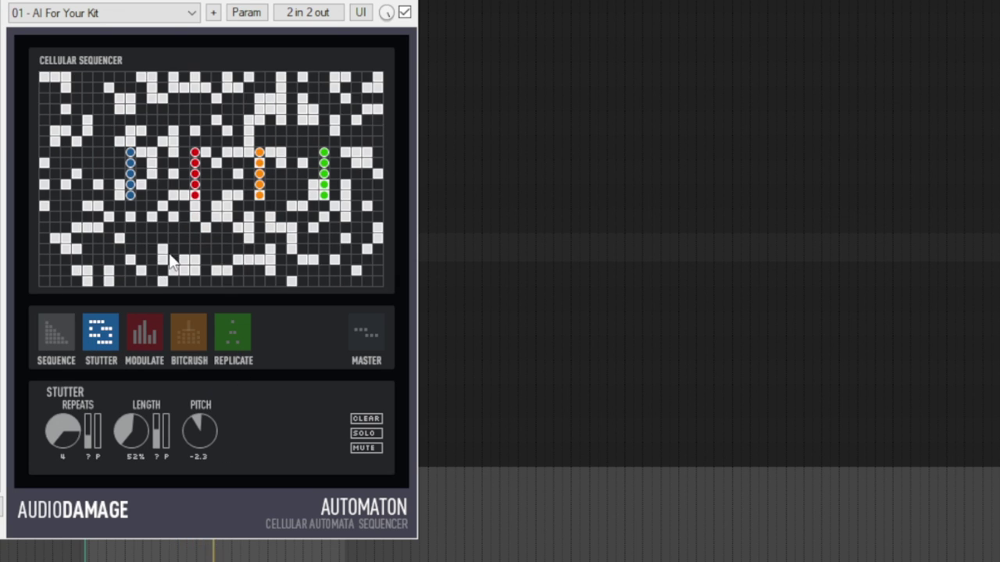
left_click_drag(71, 426, 56, 458)
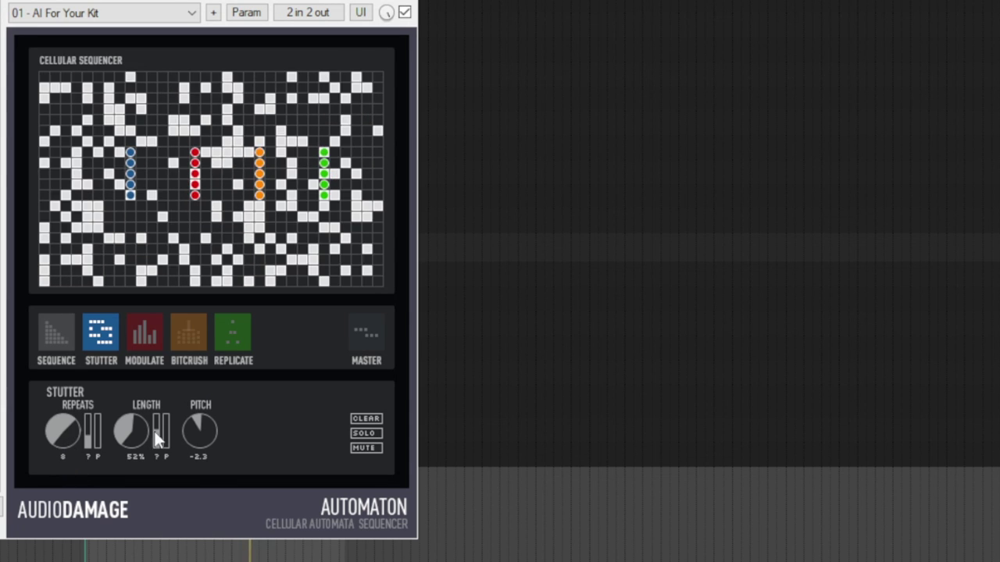
left_click_drag(199, 431, 192, 480)
left_click(149, 334)
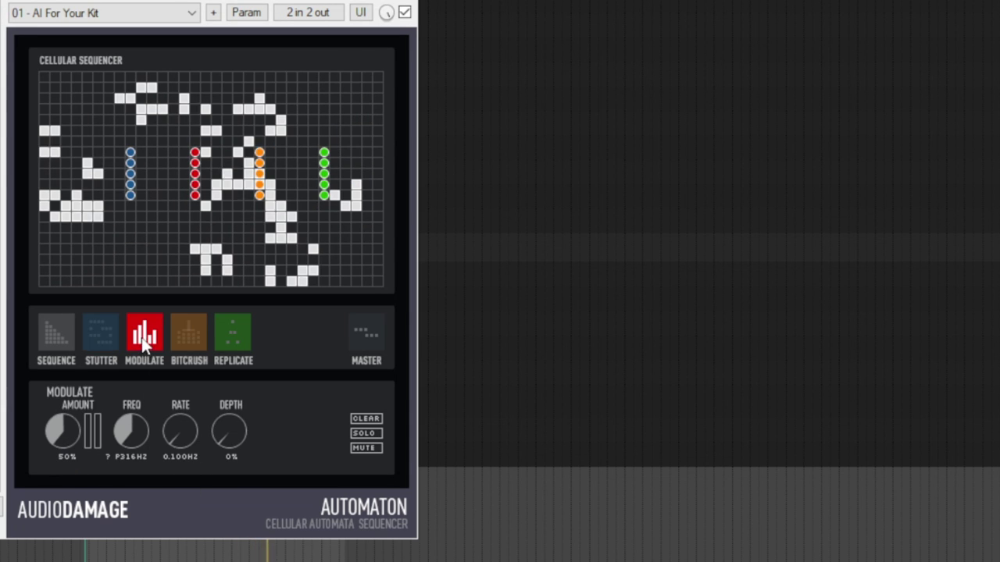
left_click(364, 347)
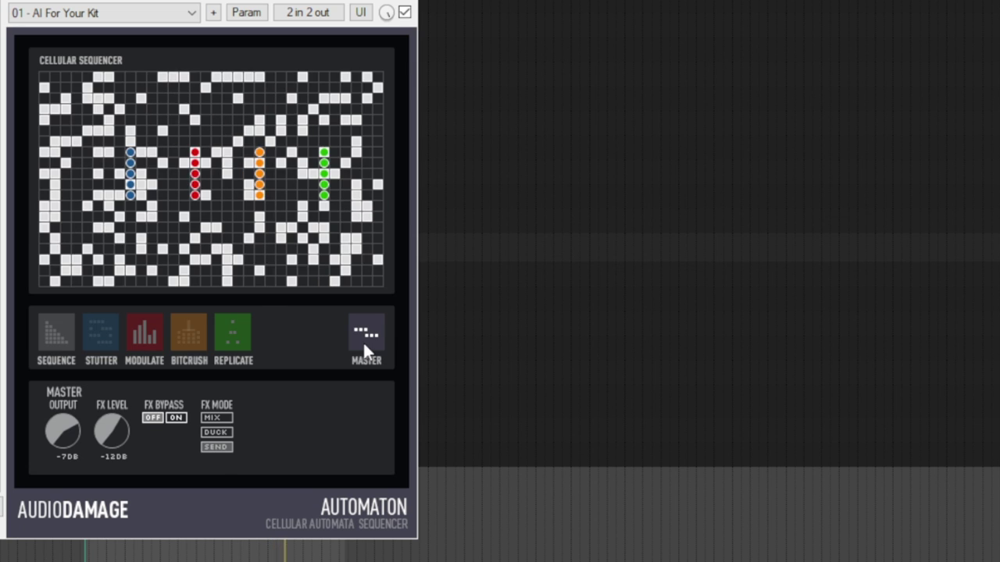
left_click(157, 342)
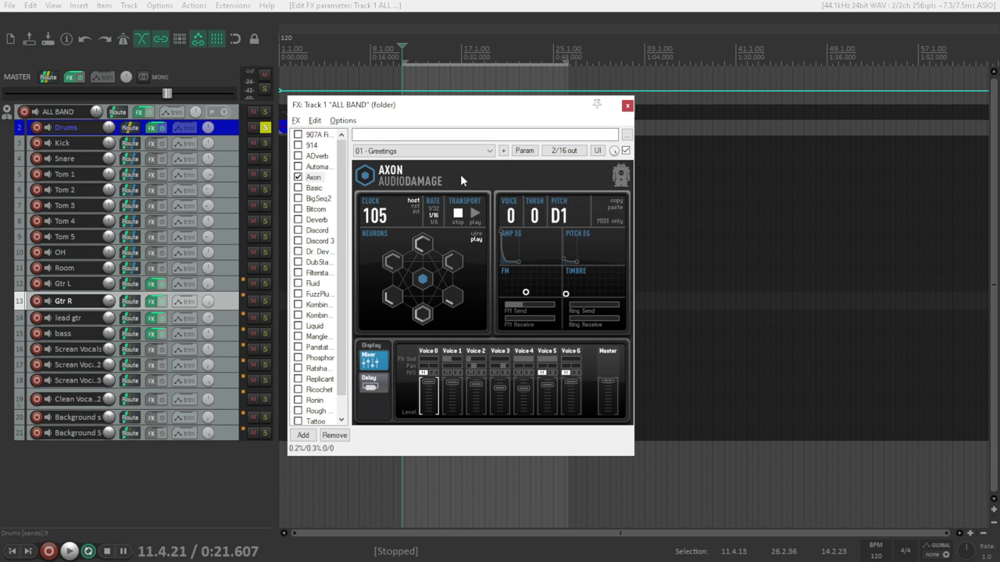
Step: Select Axon's outer neurons one after another, ending with voice 2, to view each voice's settings
left_click(454, 303)
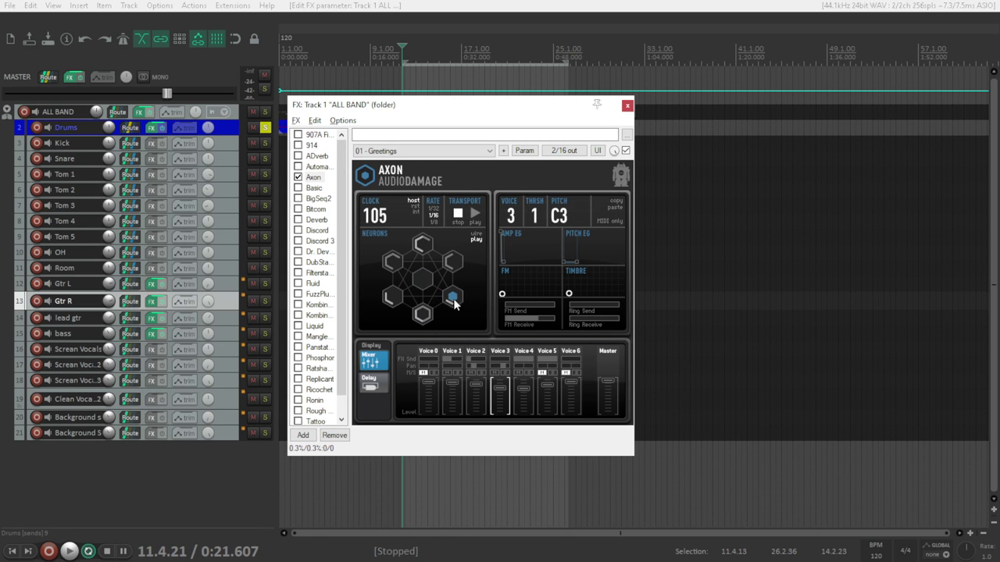
left_click(423, 312)
left_click(390, 298)
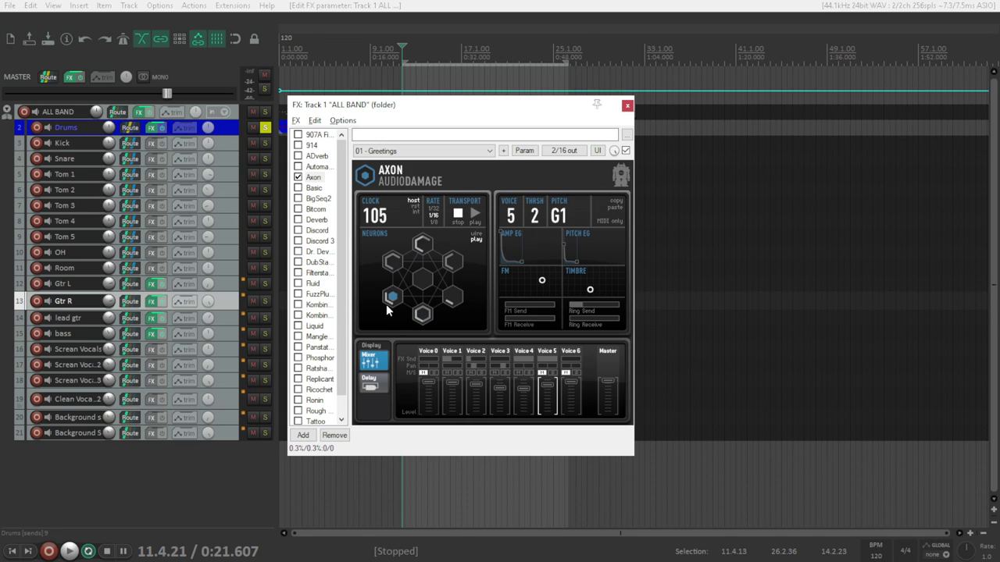
left_click(392, 263)
left_click(453, 258)
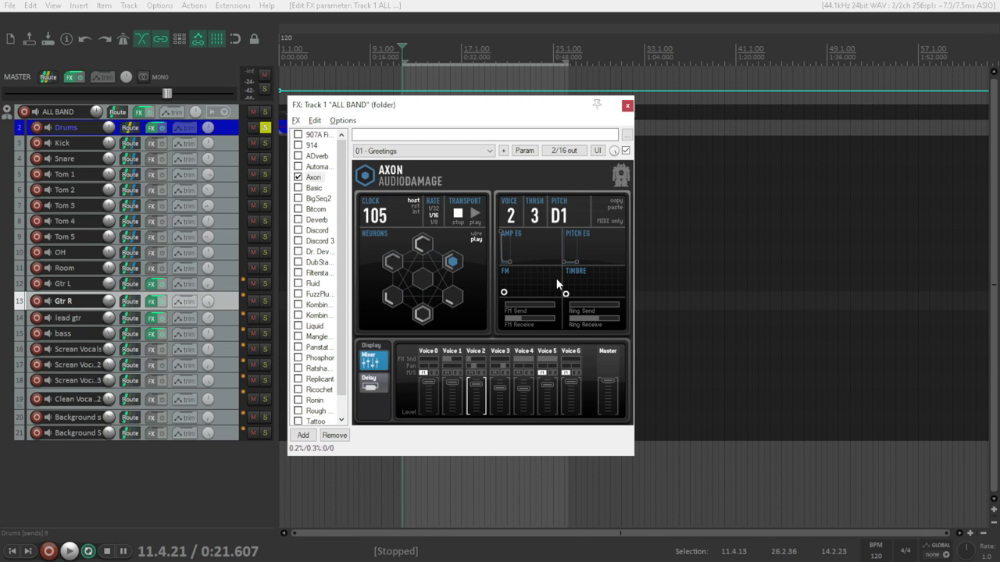
Step: Lower the levels of voices 1, 2, 3 and 5 in Axon's mixer, and look through the preset list
left_click_drag(429, 384, 479, 404)
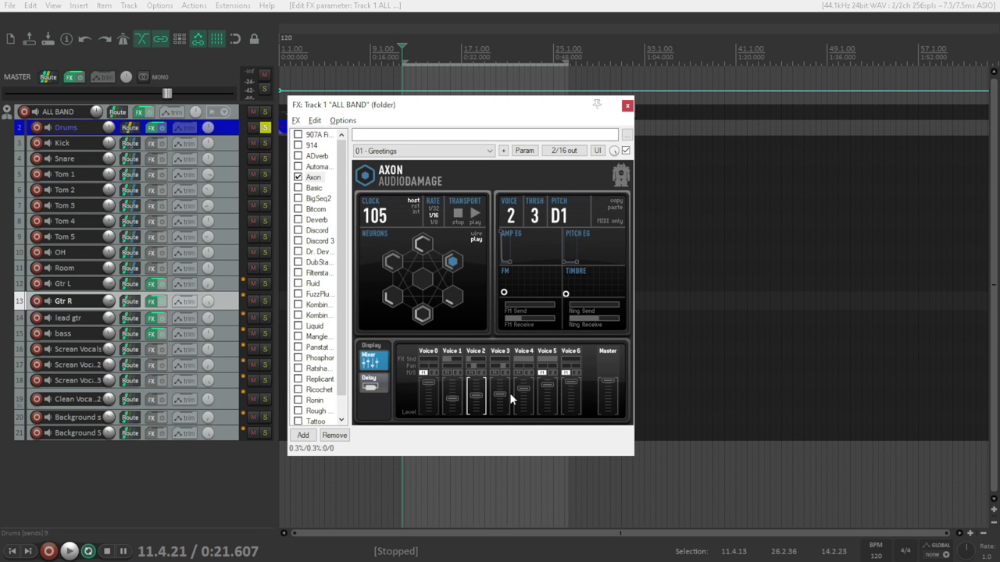
left_click_drag(545, 389, 545, 395)
left_click(373, 363)
left_click(400, 151)
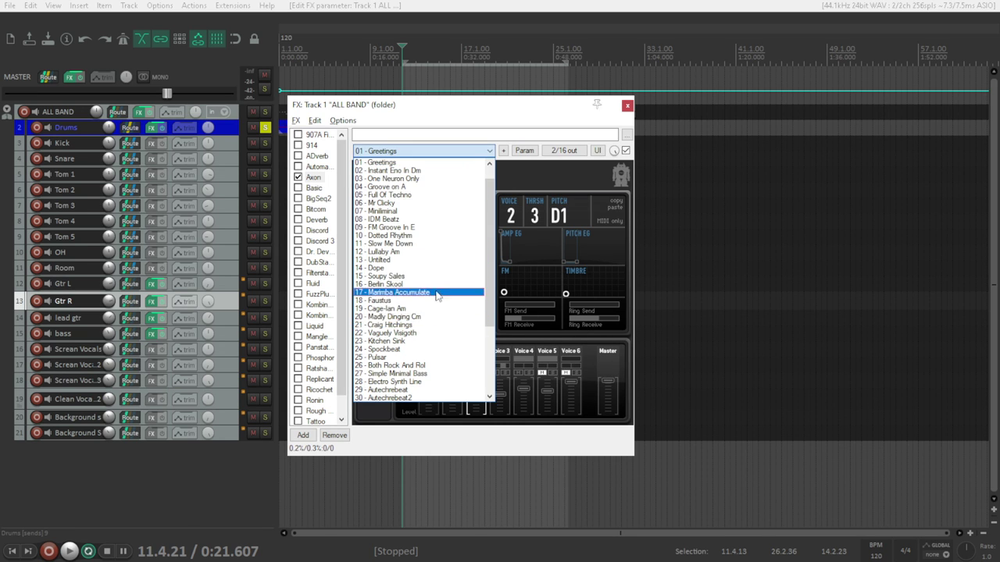
left_click(516, 181)
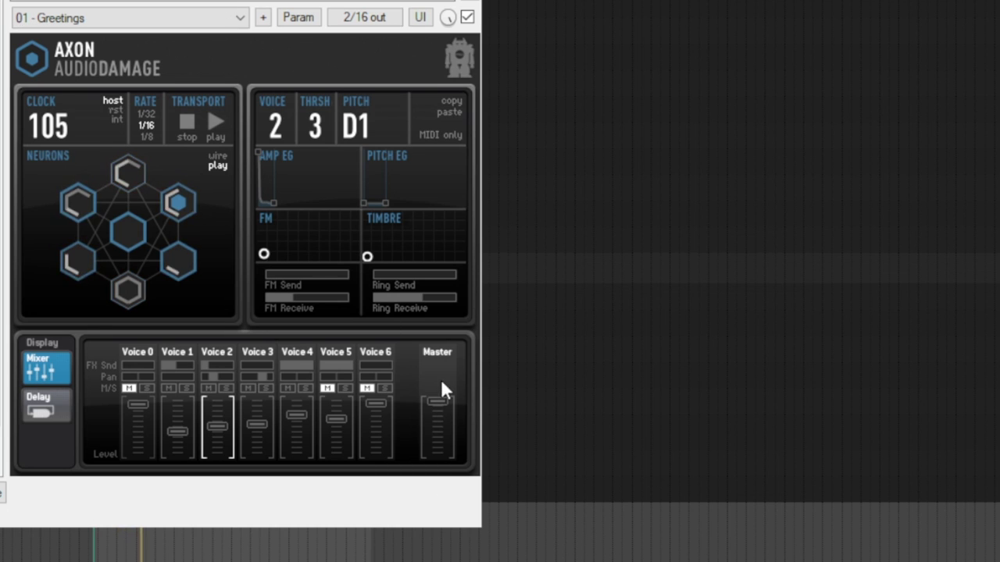
Step: Raise the levels of voices 1 and 2 in Axon's mixer to match voice 4
left_click_drag(180, 428, 212, 405)
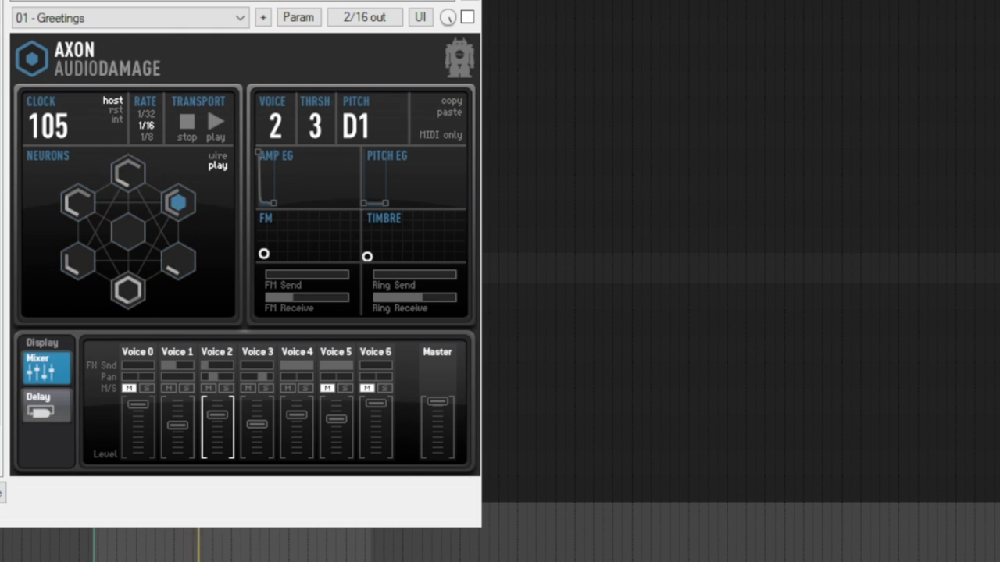
left_click_drag(183, 424, 181, 416)
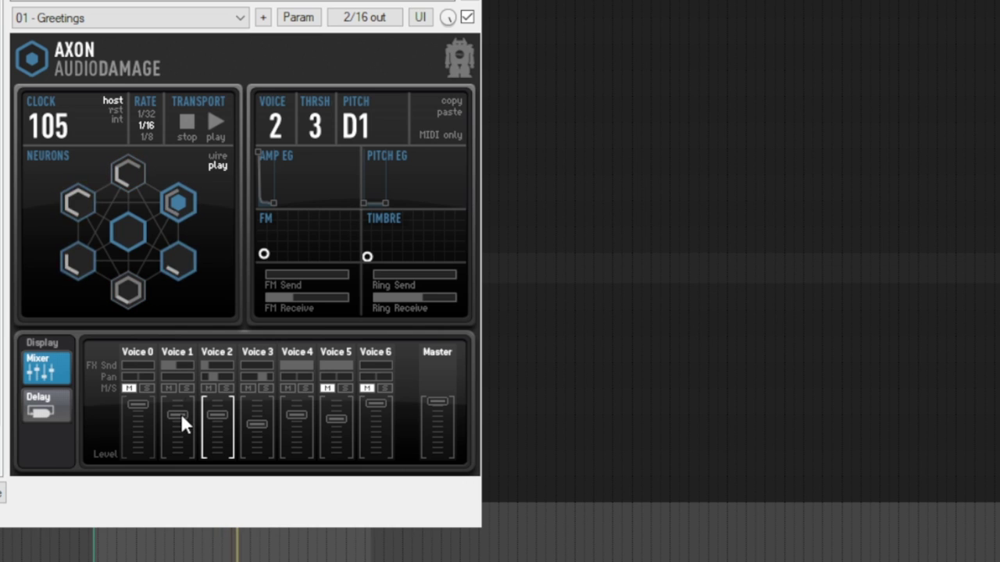
Step: Try Axon's clock rate at 1/8 and 1/32, return it to 1/16, and show the delay section
left_click(146, 137)
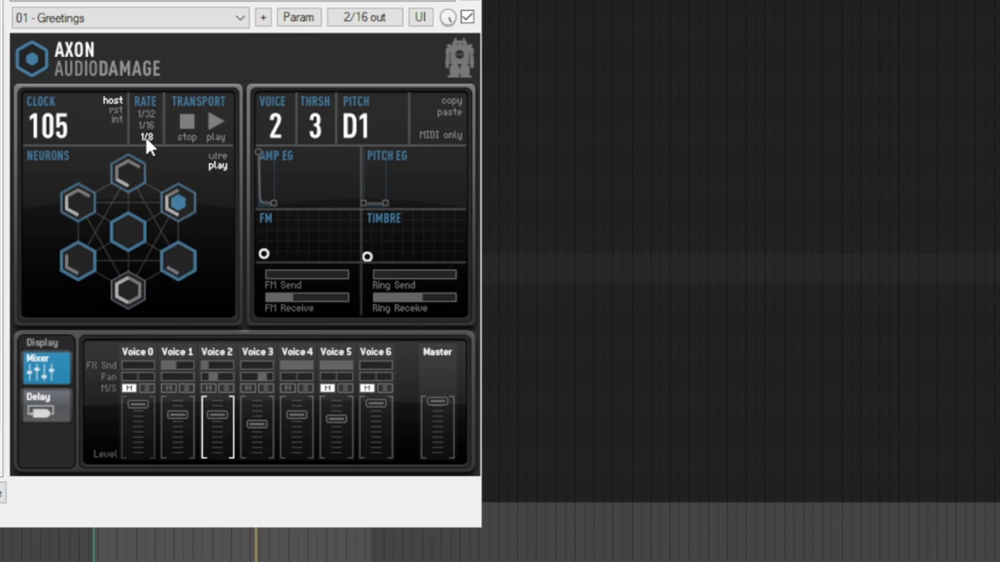
left_click(146, 114)
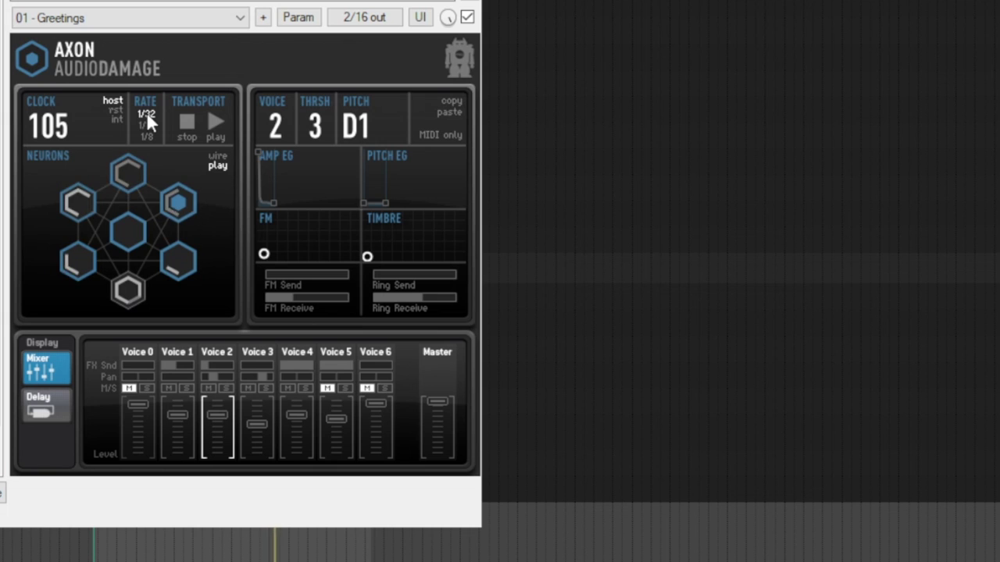
left_click(146, 125)
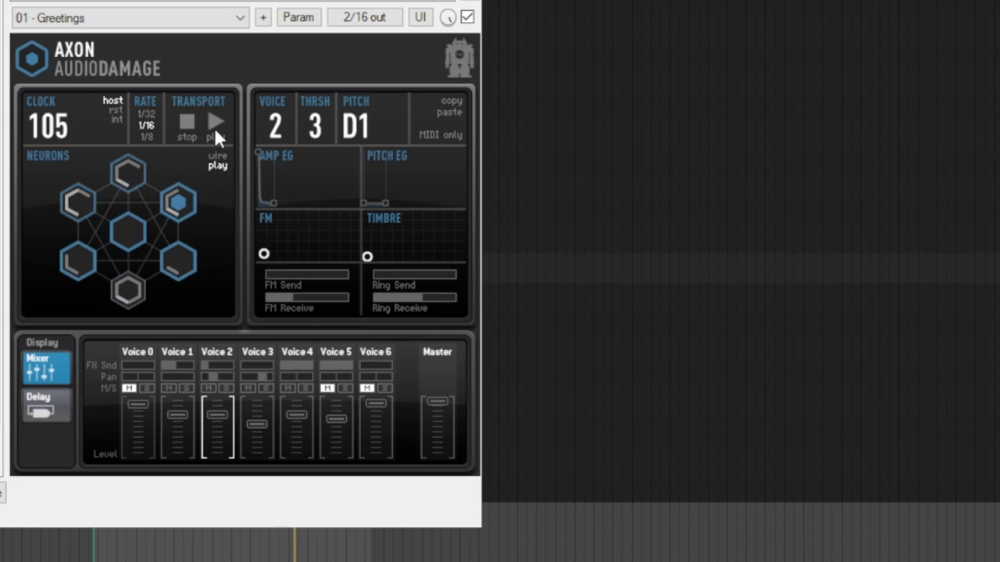
left_click(55, 404)
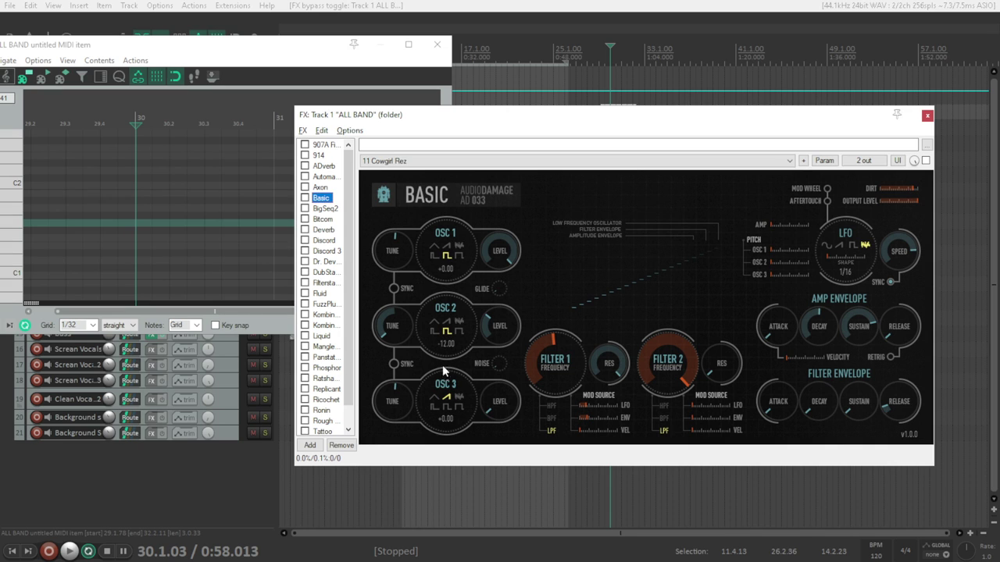
Step: Set Basic's oscillator 2 to the triangle waveform and look at the preset list
left_click(444, 322)
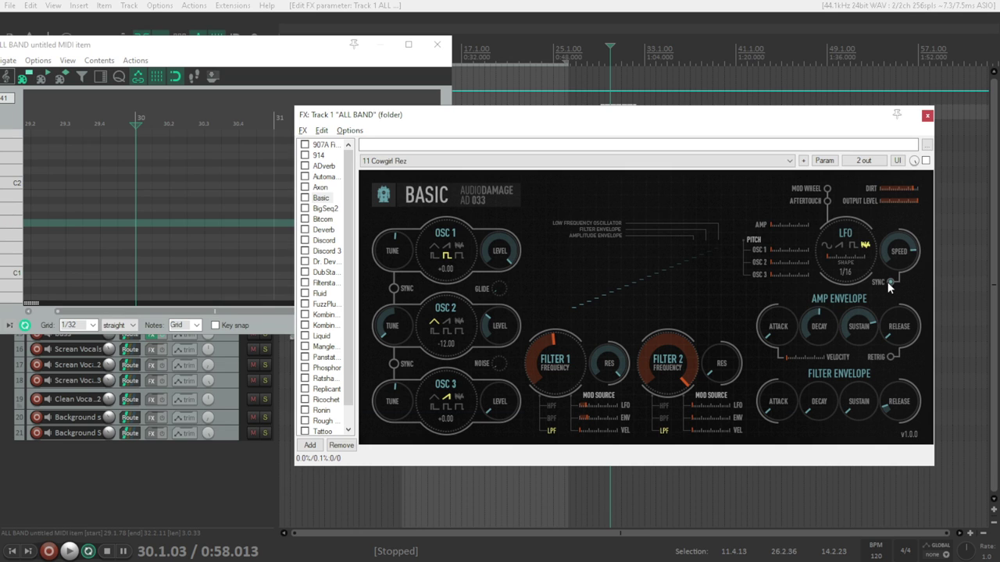
left_click(789, 160)
left_click(811, 215)
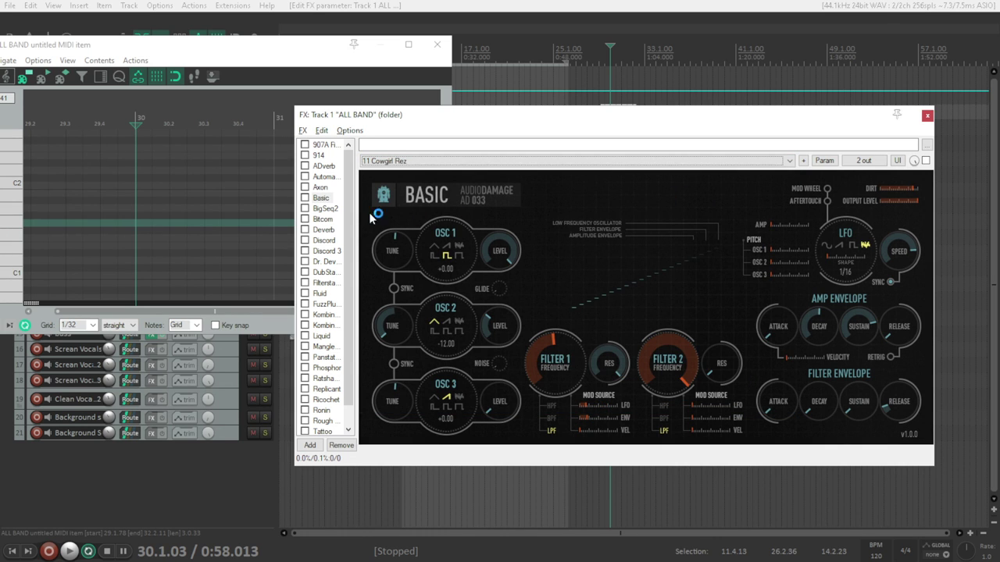
Step: Audition the Basic synthesizer by playing several notes on the MIDI editor's piano keyboard
left_click(17, 183)
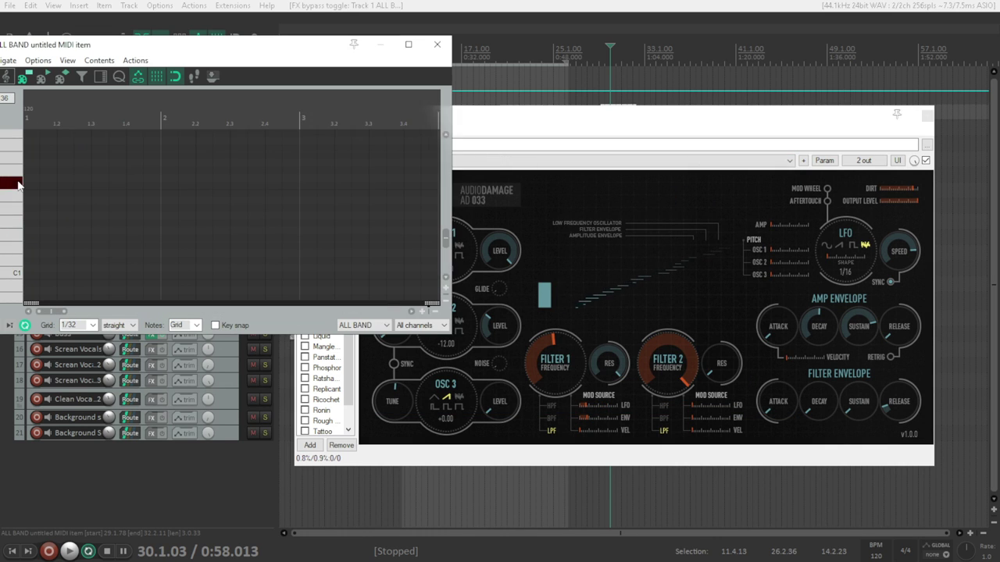
left_click(19, 248)
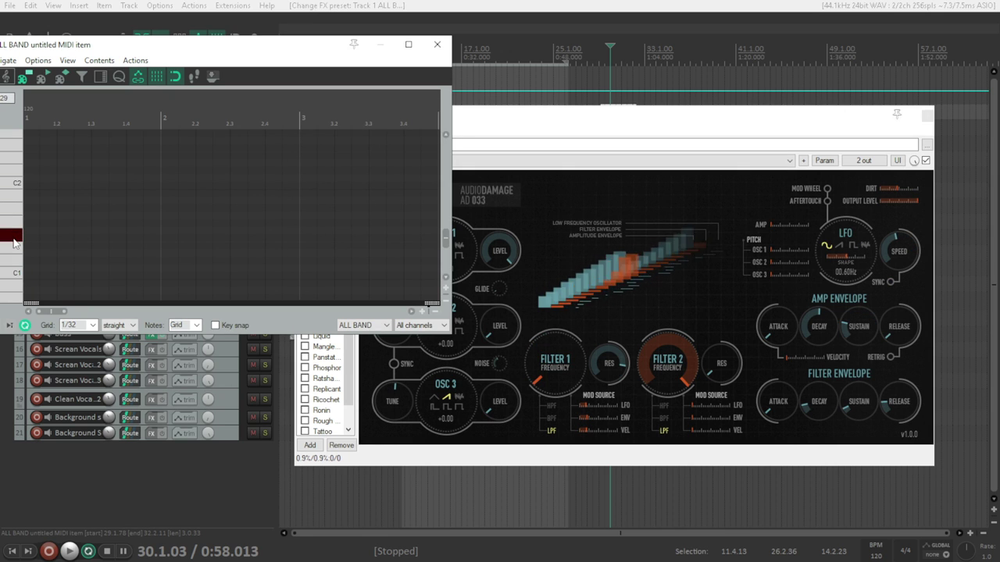
left_click_drag(14, 244, 12, 145)
left_click(509, 128)
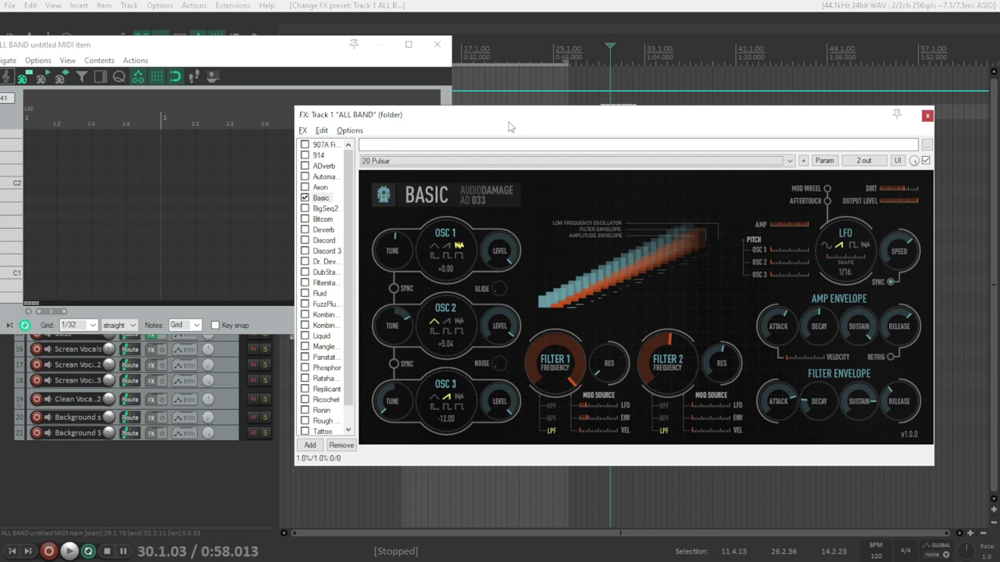
Step: Load Basic's Git Hit preset and audition it with notes around C2 and C1 on the MIDI editor's piano keyboard
left_click(475, 161)
left_click(415, 269)
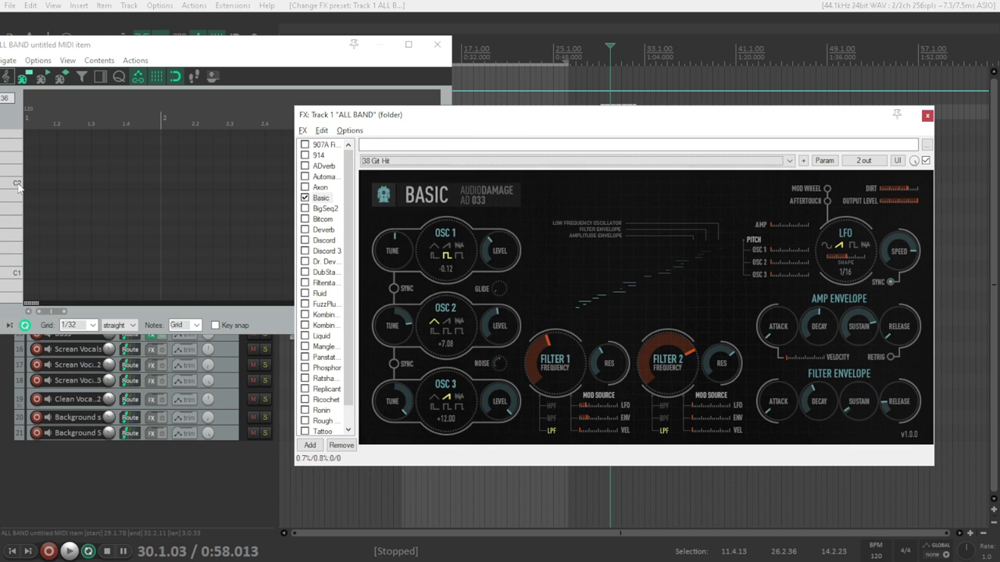
left_click(17, 184)
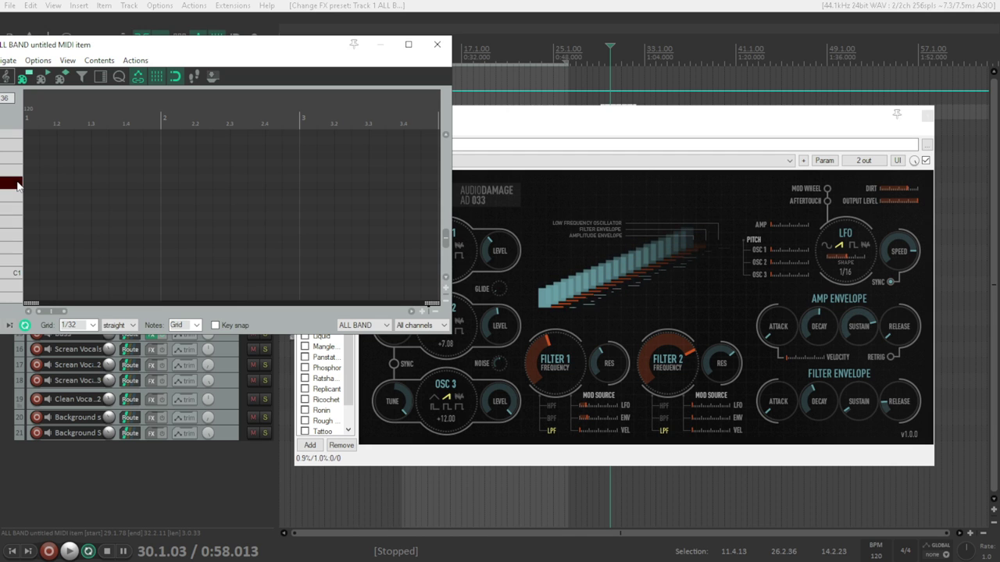
left_click(8, 278)
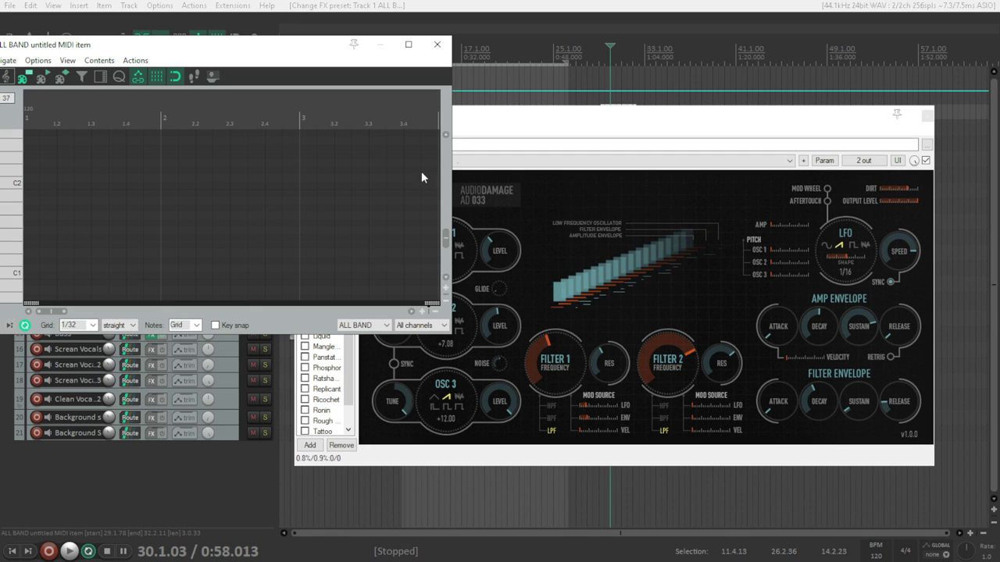
Step: Switch Basic to the next preset and audition it with the notes C1 and C2
key("Down")
left_click(17, 275)
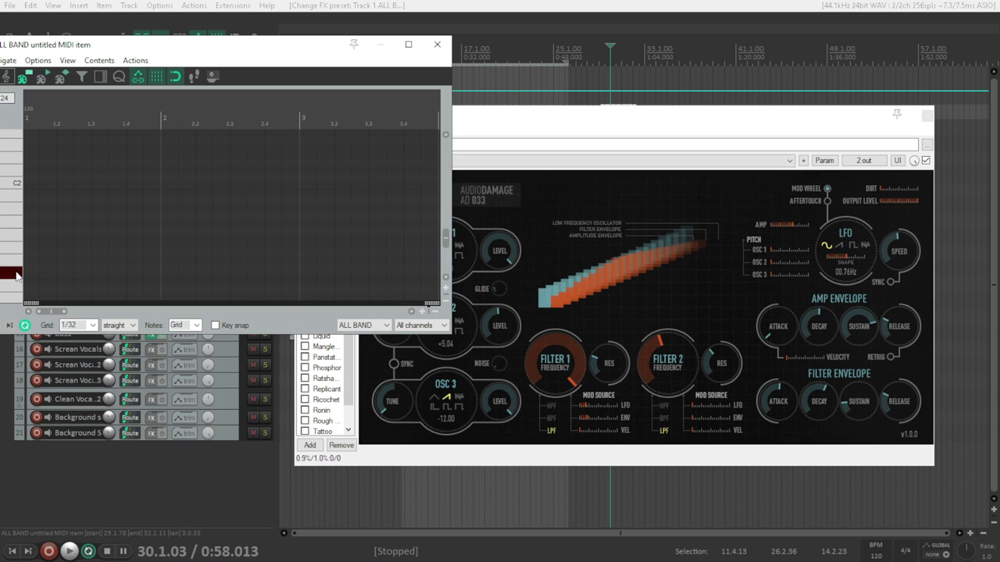
left_click(9, 185)
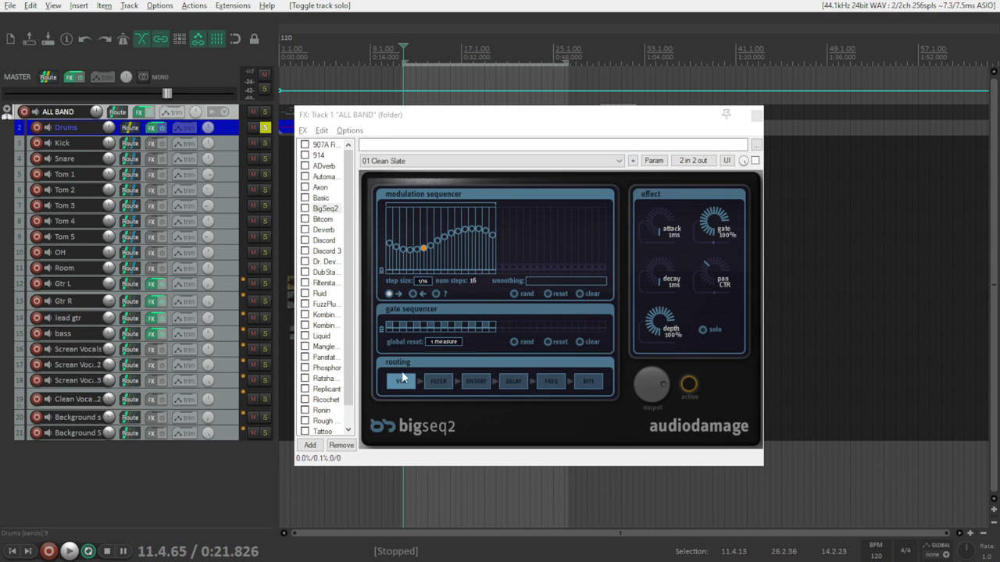
Step: Look through BigSeq2's filter, distort, delay, freq and bits modules and return to the VCA module
left_click(438, 381)
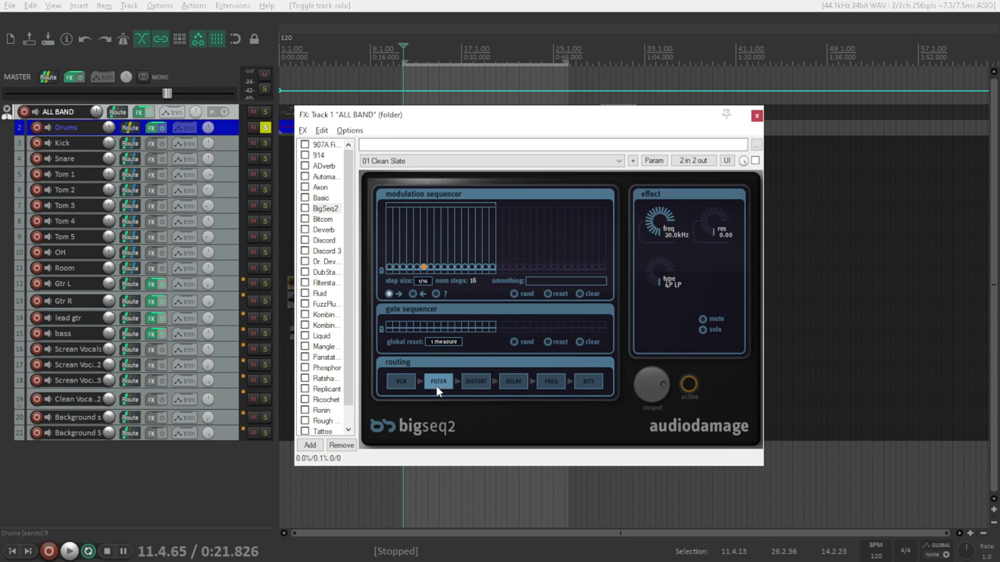
left_click(476, 382)
left_click(504, 381)
left_click(551, 381)
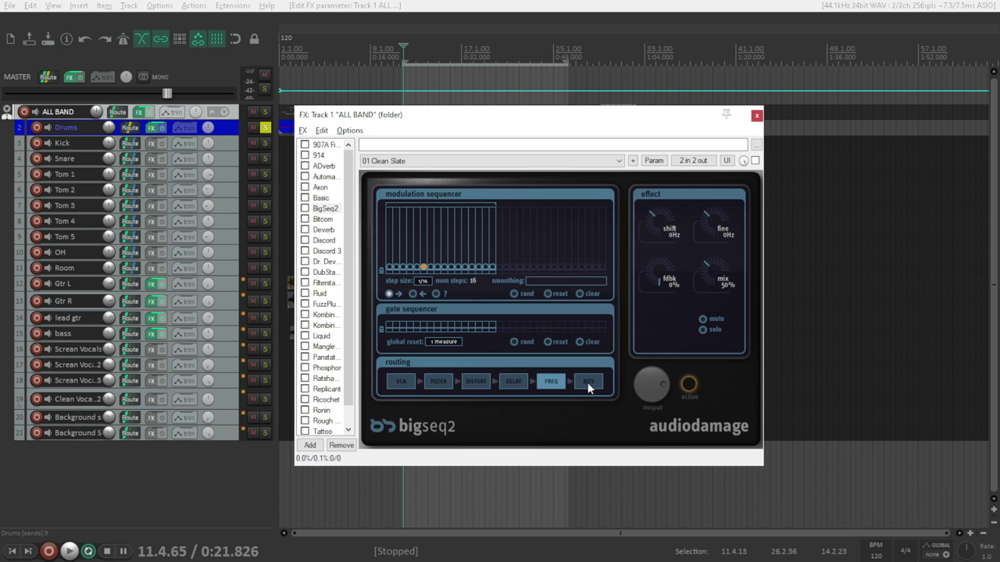
left_click(588, 382)
left_click(513, 381)
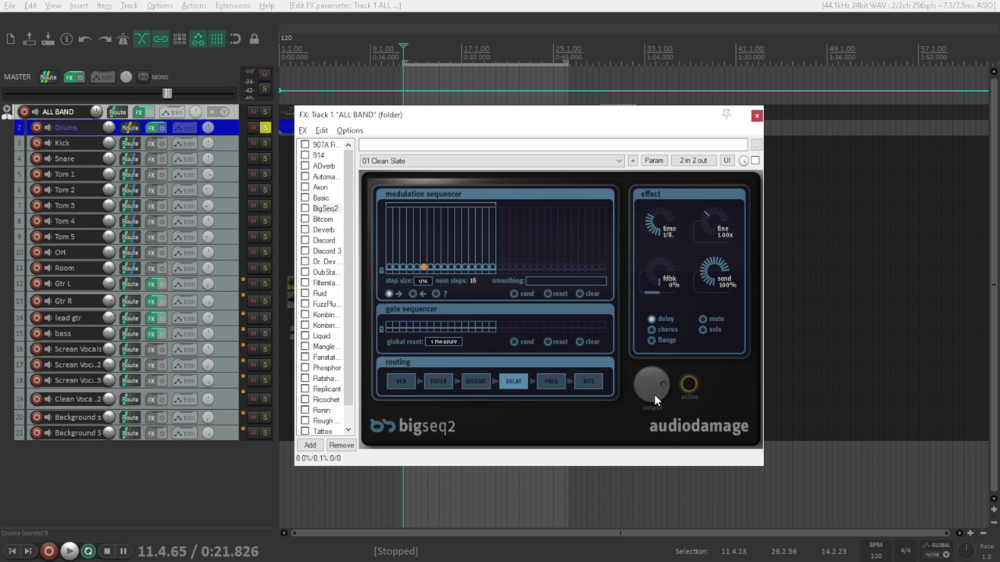
left_click(401, 381)
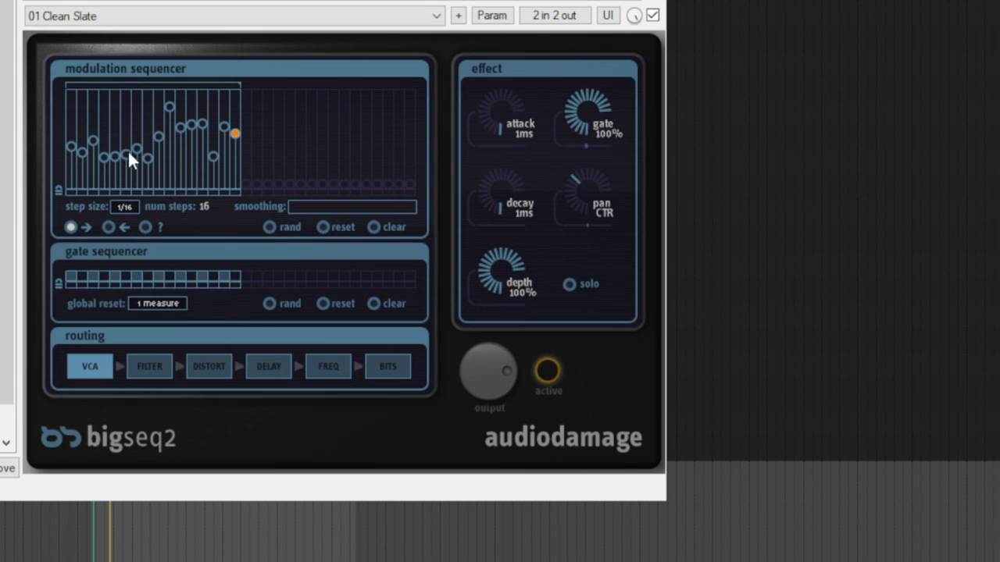
Step: Raise steps 6 and 7 of BigSeq2's VCA modulation sequence and steps 5 and 6 of its filter sequence
left_click_drag(131, 134, 136, 108)
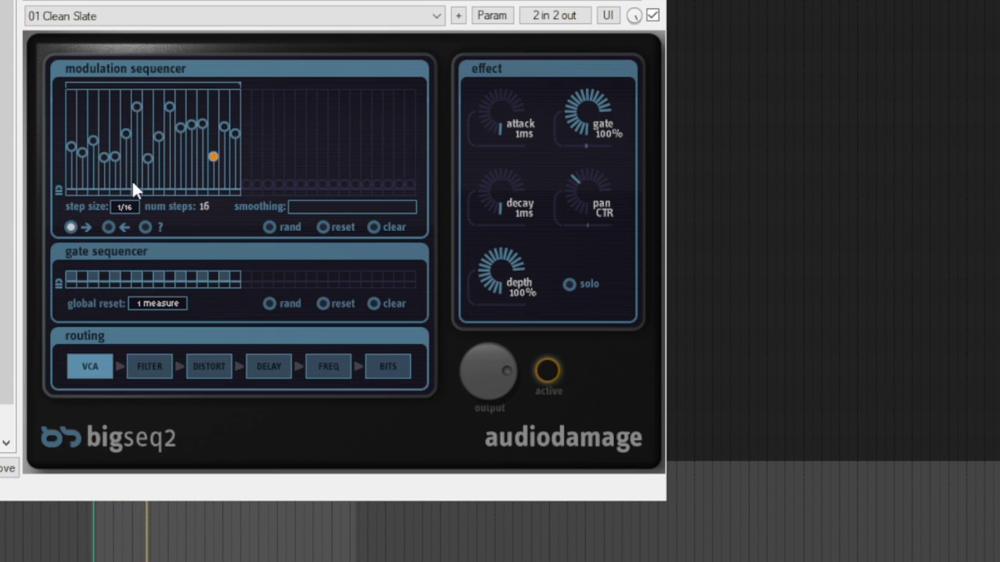
left_click(149, 364)
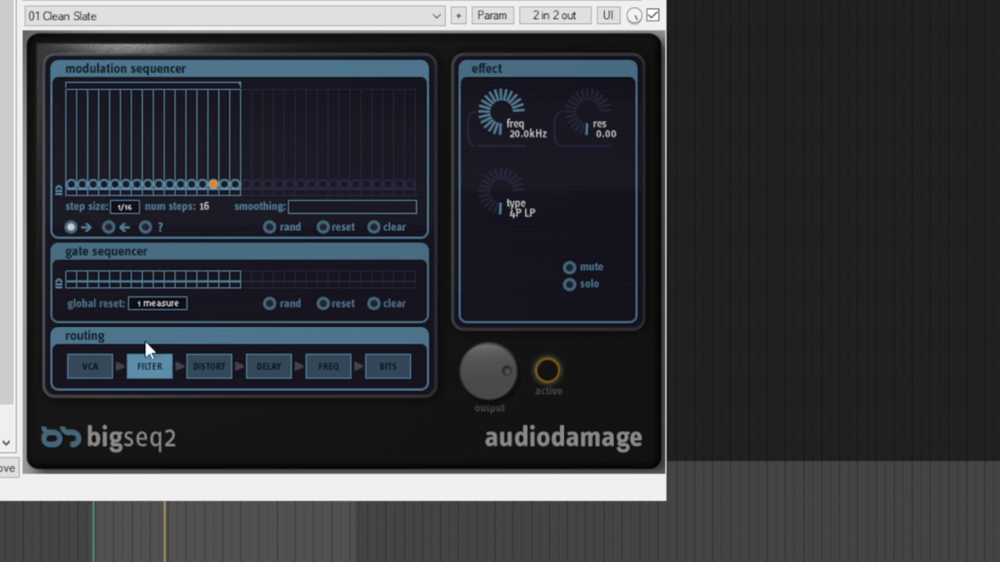
left_click_drag(111, 184, 126, 103)
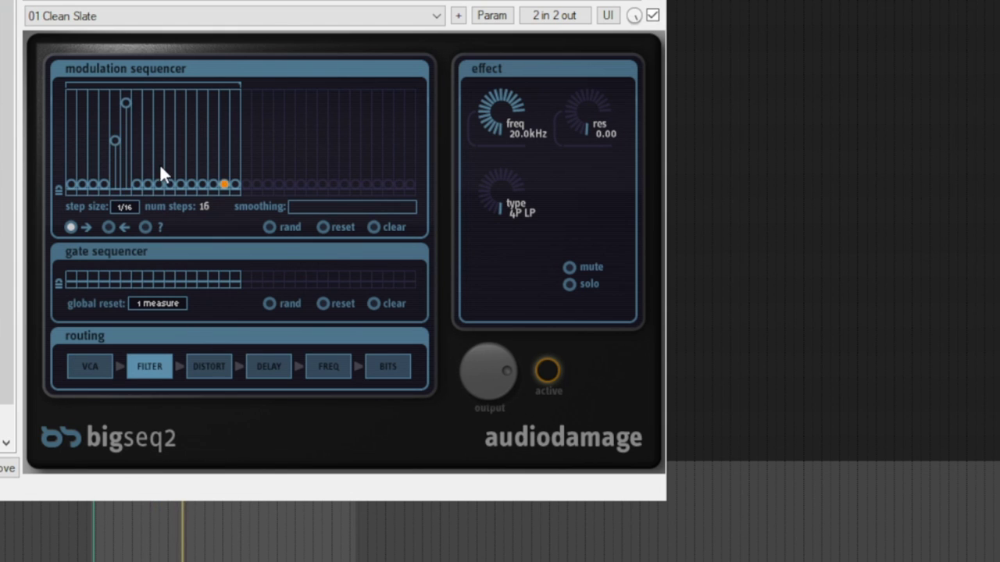
Step: Raise steps 10 and 6 of the distort module's modulation sequence in BigSeq2
left_click(211, 364)
left_click_drag(170, 185, 170, 115)
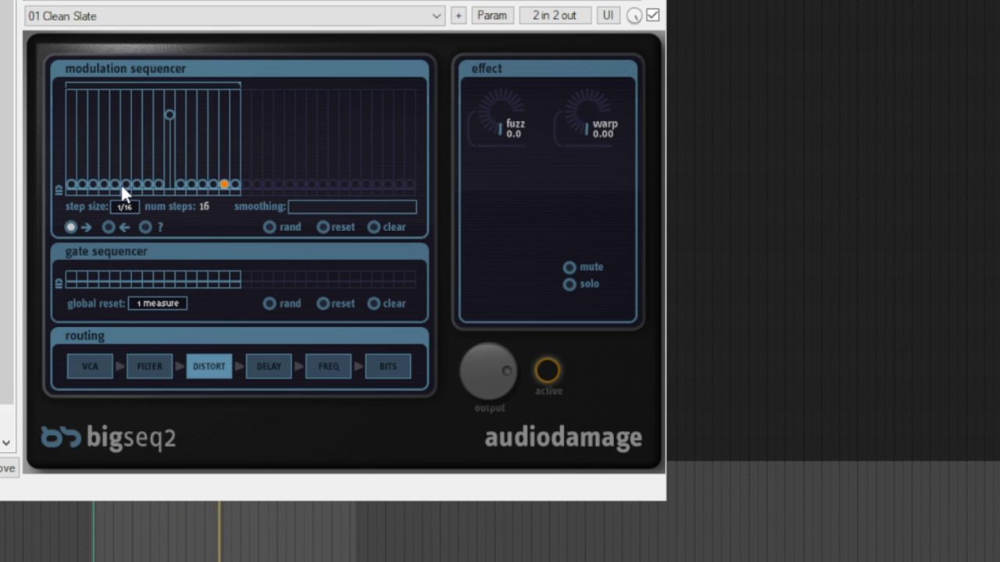
left_click_drag(123, 184, 126, 115)
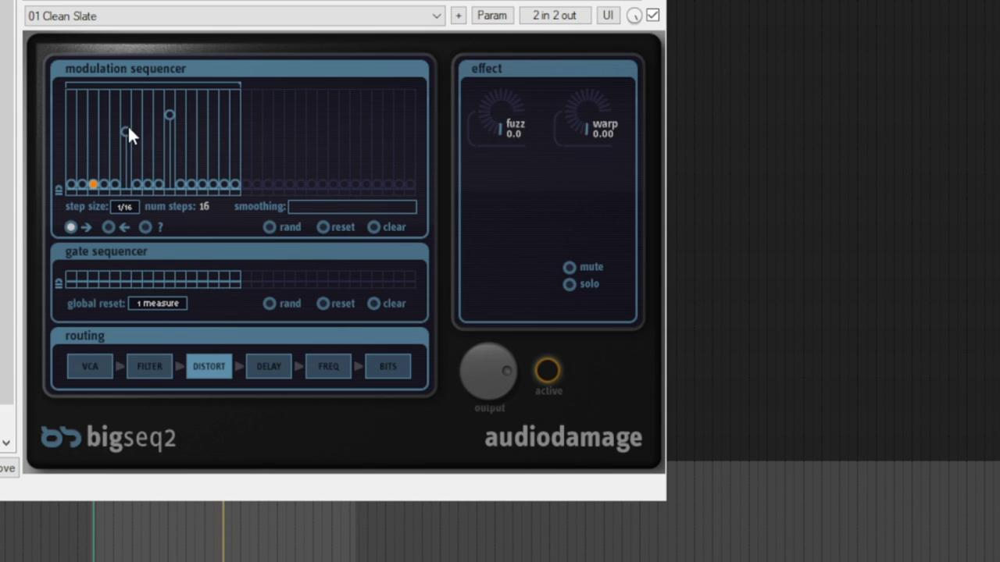
Step: Raise steps 11 and 5 of the delay module's modulation sequence in BigSeq2
left_click(250, 364)
left_click_drag(179, 184, 181, 104)
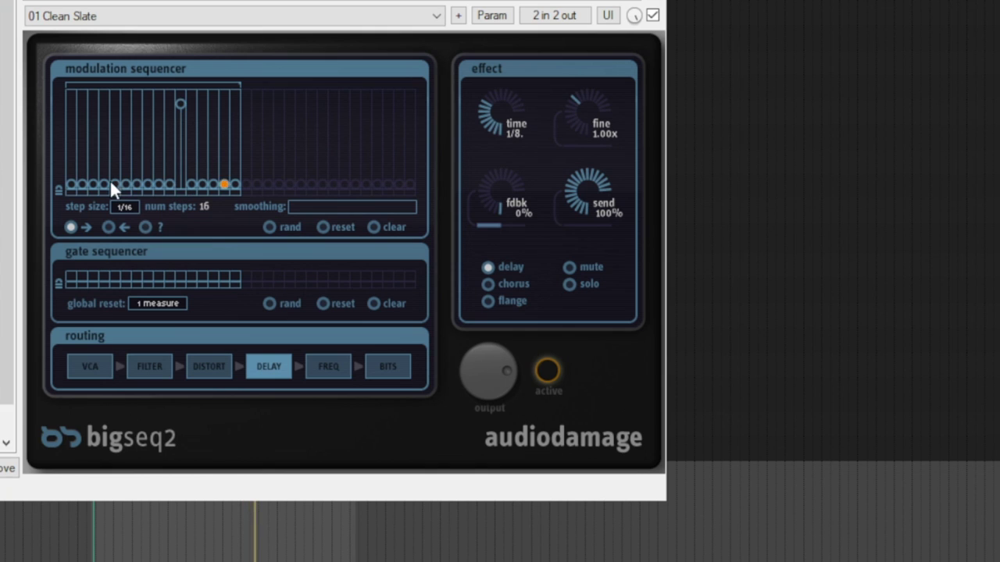
left_click_drag(114, 185, 115, 124)
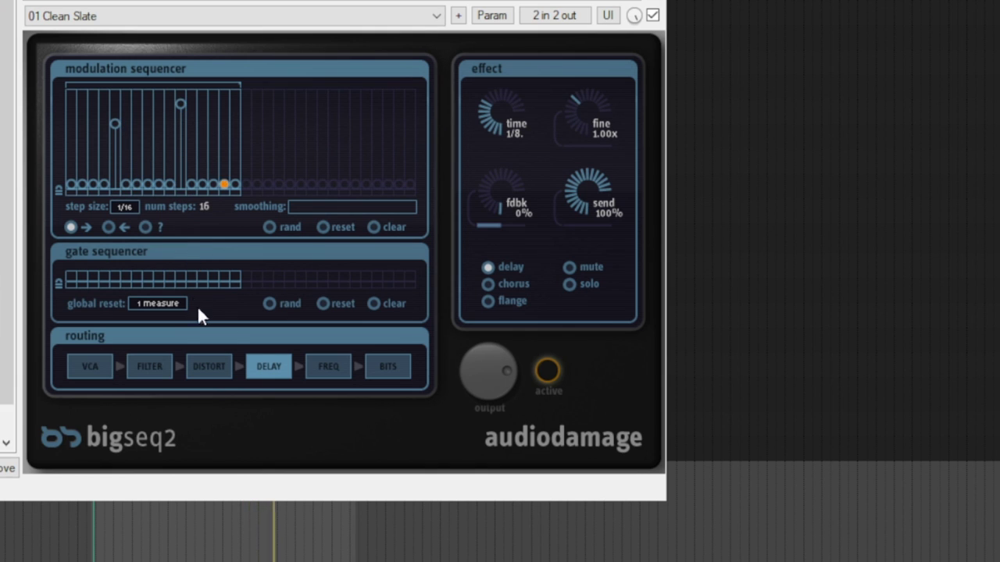
Step: Raise steps 9, 5, 14 and 13 of the freq module's modulation sequence in BigSeq2
left_click(326, 365)
left_click_drag(157, 185, 159, 112)
left_click_drag(114, 167, 117, 132)
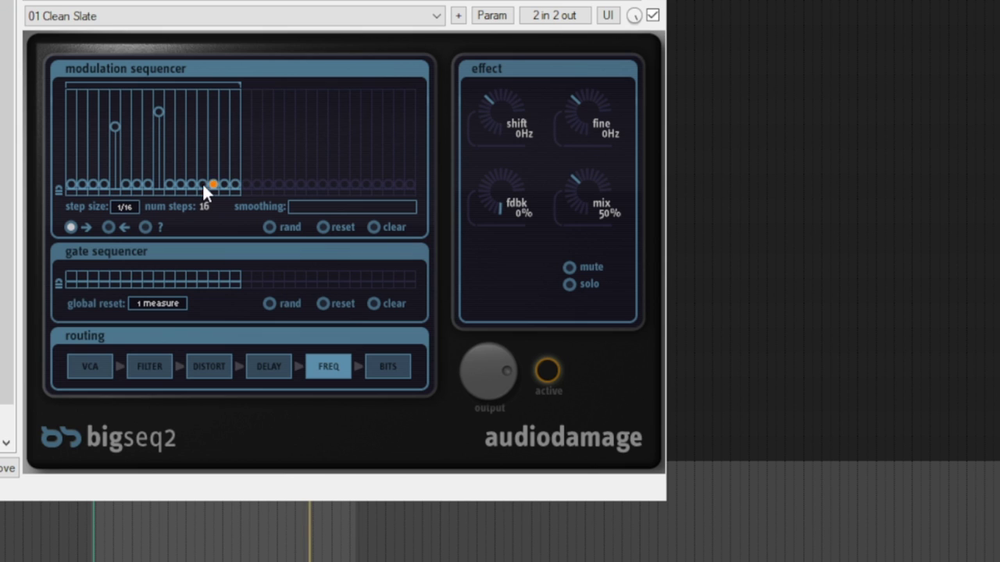
left_click_drag(213, 185, 213, 101)
left_click_drag(200, 183, 202, 115)
Step: Raise steps 8, 9 and 14 and the early steps 3 and 4 of the bits module's modulation sequence in BigSeq2
left_click(380, 368)
left_click_drag(143, 182, 147, 147)
left_click_drag(159, 184, 156, 105)
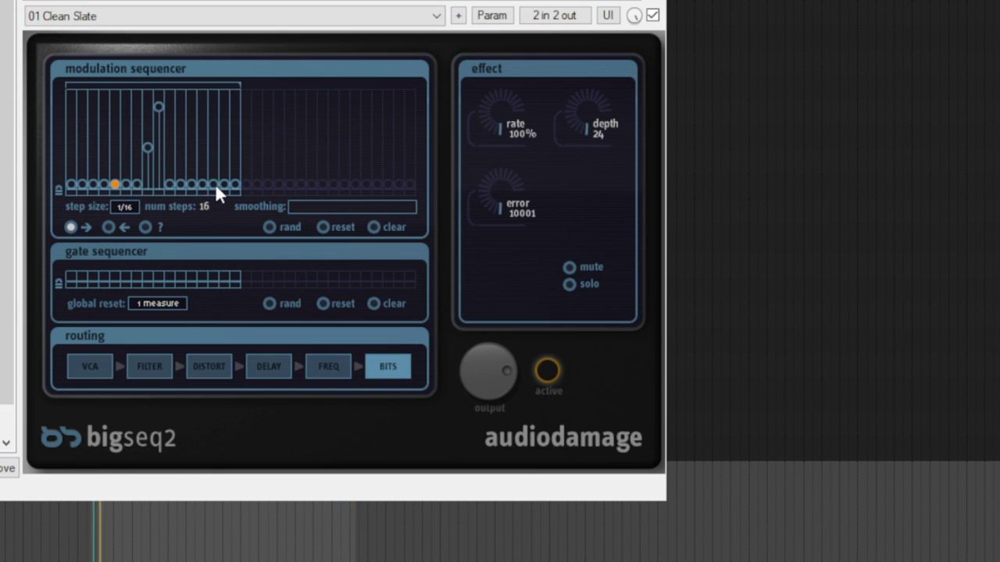
left_click_drag(215, 183, 215, 112)
left_click_drag(93, 183, 102, 102)
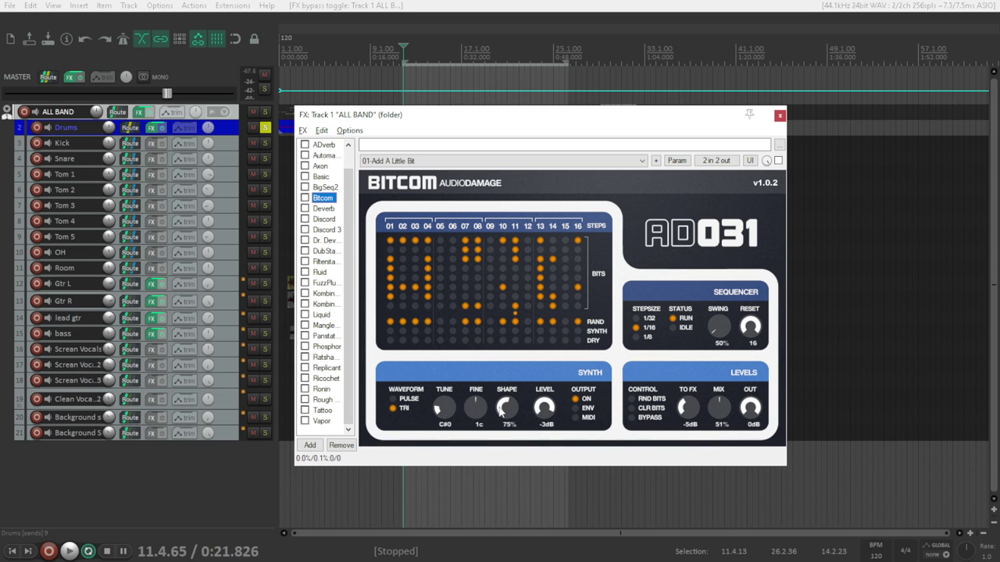
Step: Set Bitcom's mix level to 50% and look at its preset list
left_click(699, 325)
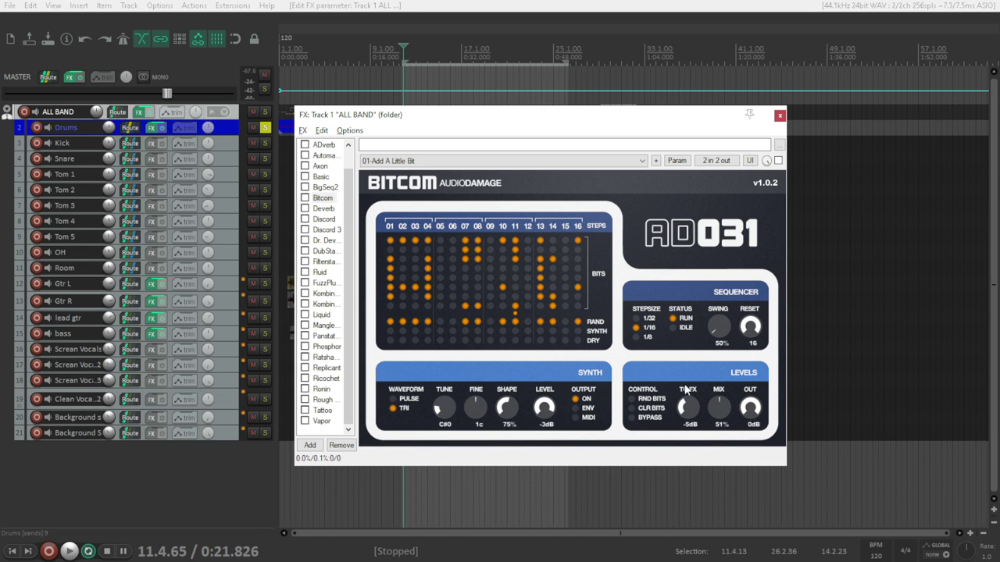
left_click_drag(718, 404, 714, 434)
left_click_drag(712, 483, 713, 408)
left_click(457, 161)
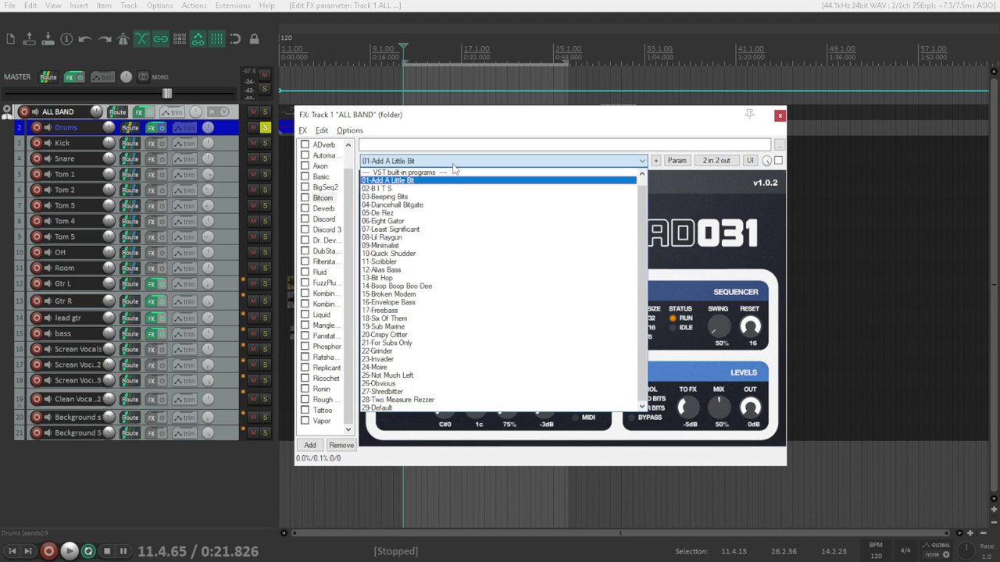
left_click(449, 163)
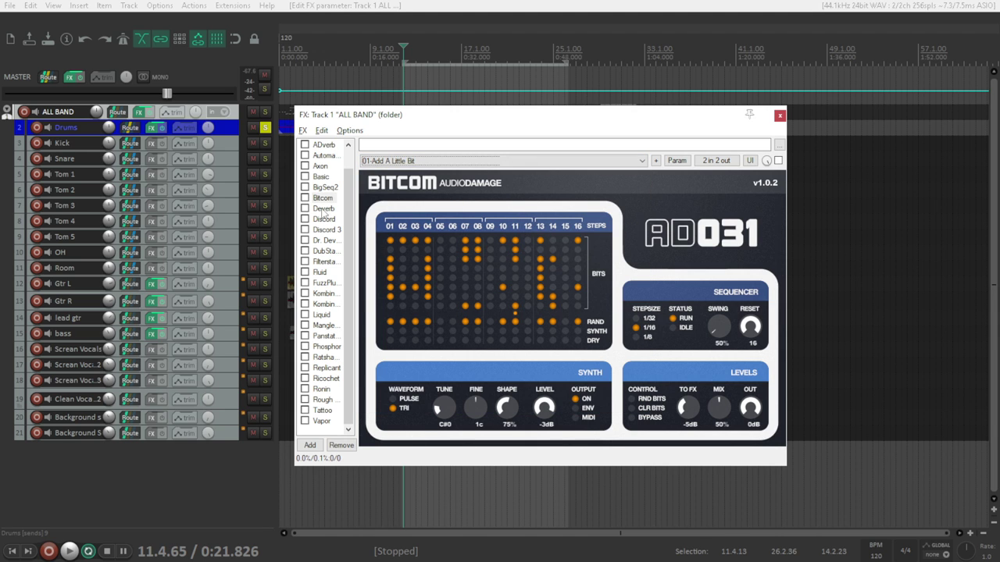
Step: Audition Bitcom on the drums during playback, raising its mix to 100% and loading the 02-B I T S preset
key("space")
left_click(306, 200)
left_click(306, 198)
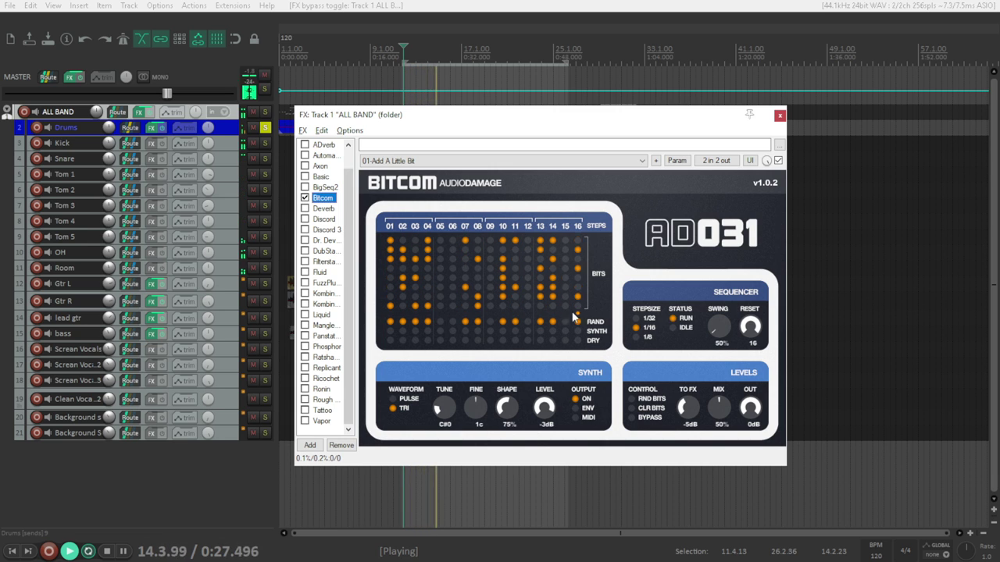
left_click_drag(718, 406, 716, 326)
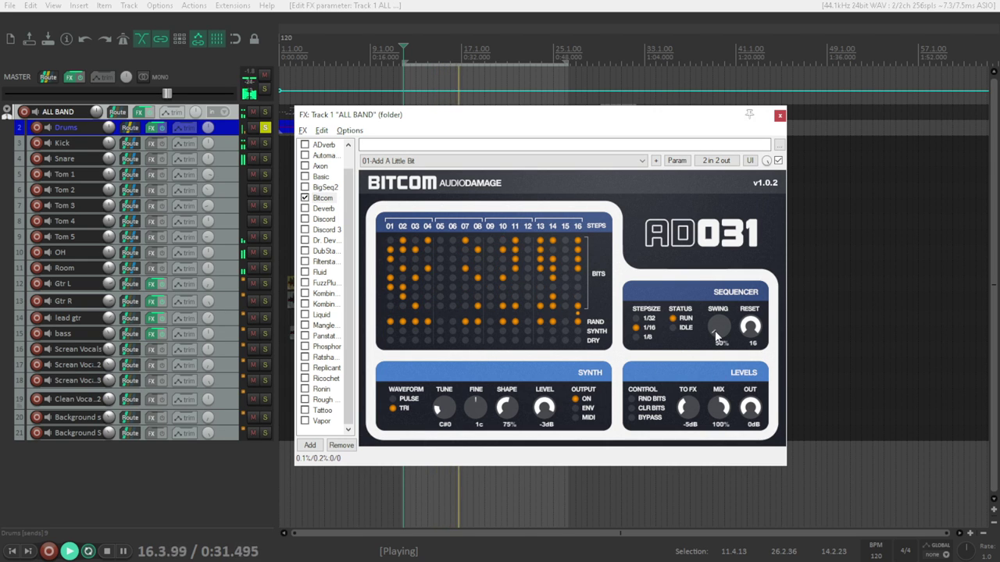
left_click(461, 161)
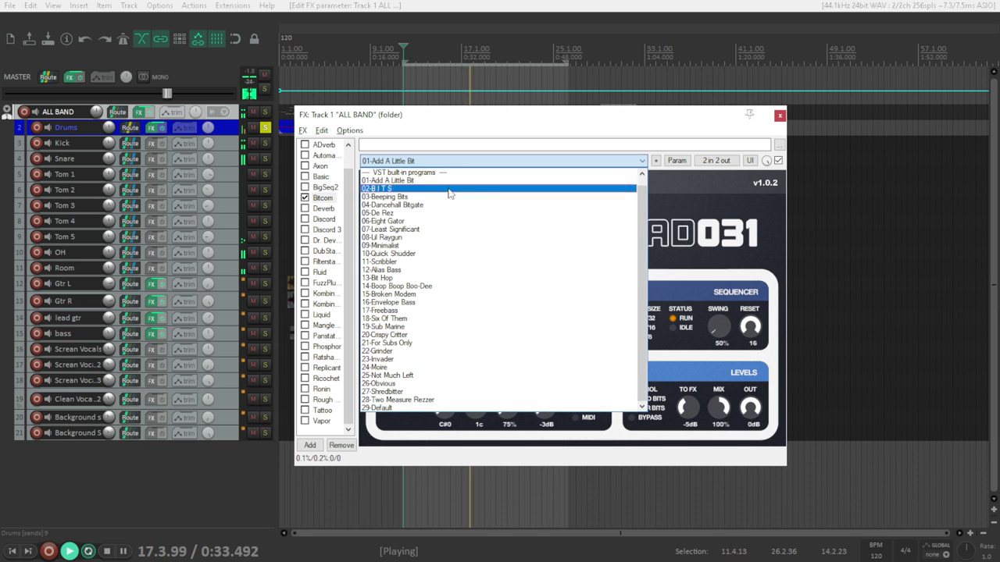
left_click(447, 189)
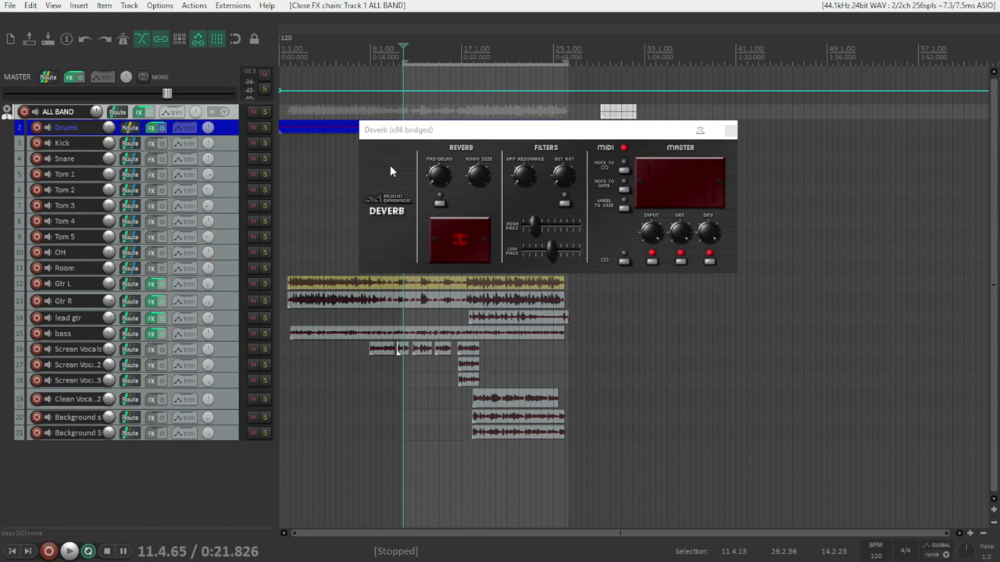
Step: Show Deverb's room size, raise its high-pass filter slightly and toggle the wet and dry switches in the master section
left_click(478, 175)
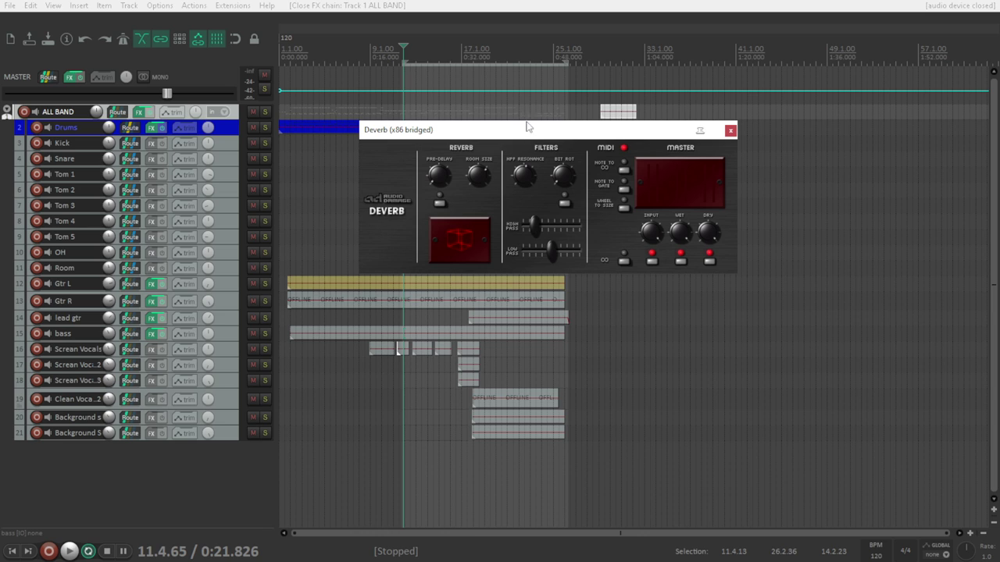
left_click_drag(535, 226, 573, 251)
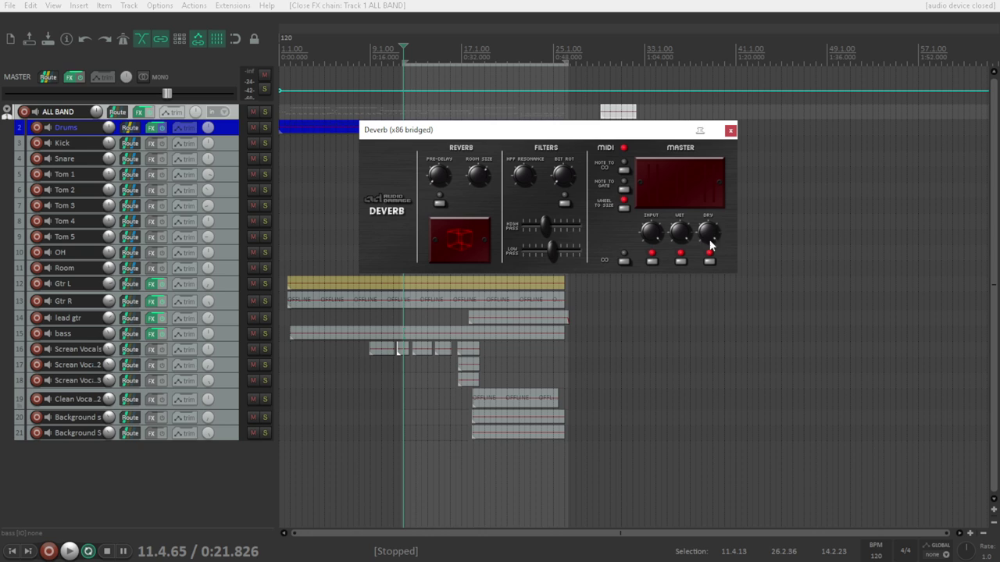
left_click(680, 261)
left_click(709, 261)
left_click(681, 262)
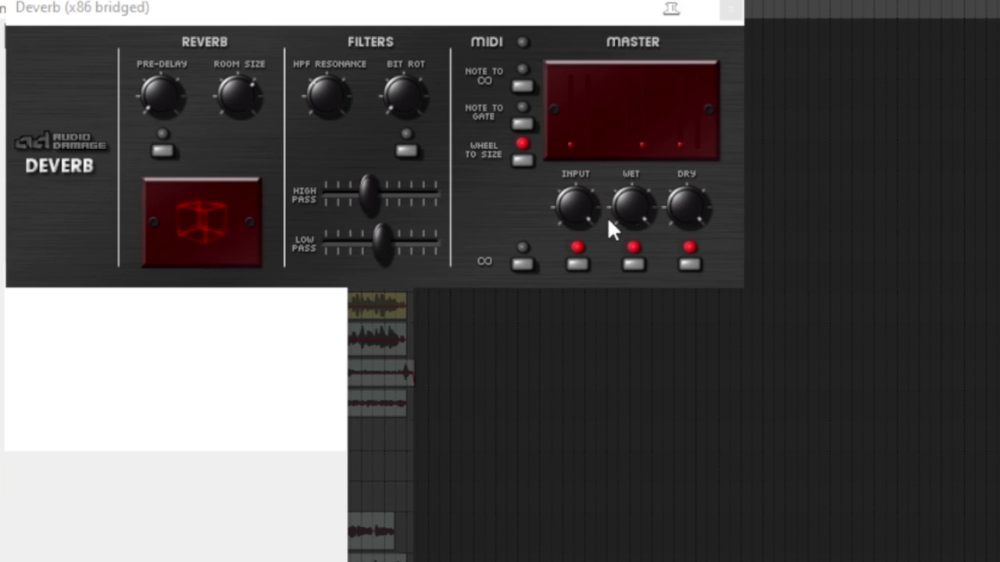
Step: Lower Deverb's wet level and sweep its high-pass and low-pass filters during playback
left_click(648, 204)
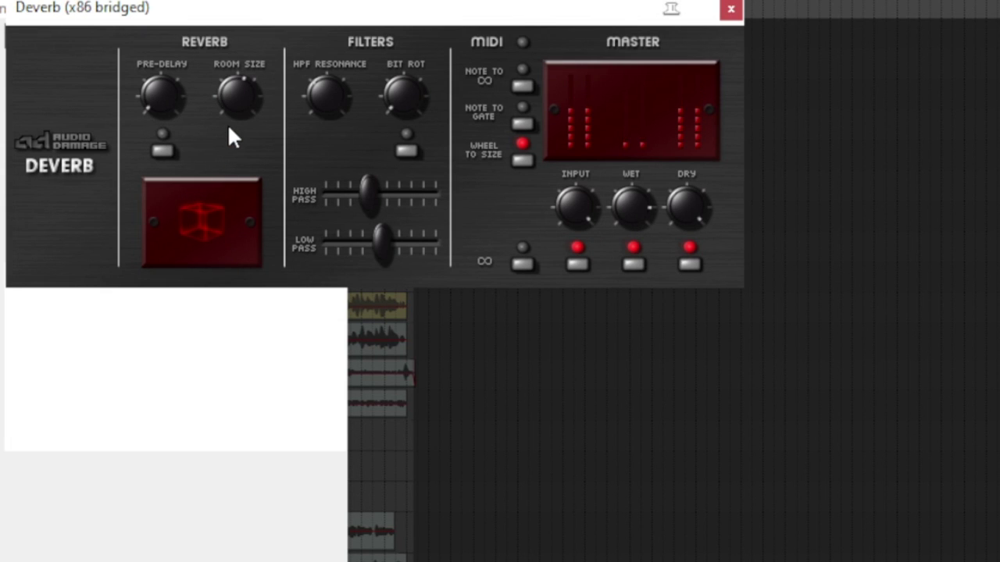
left_click_drag(360, 202, 424, 204)
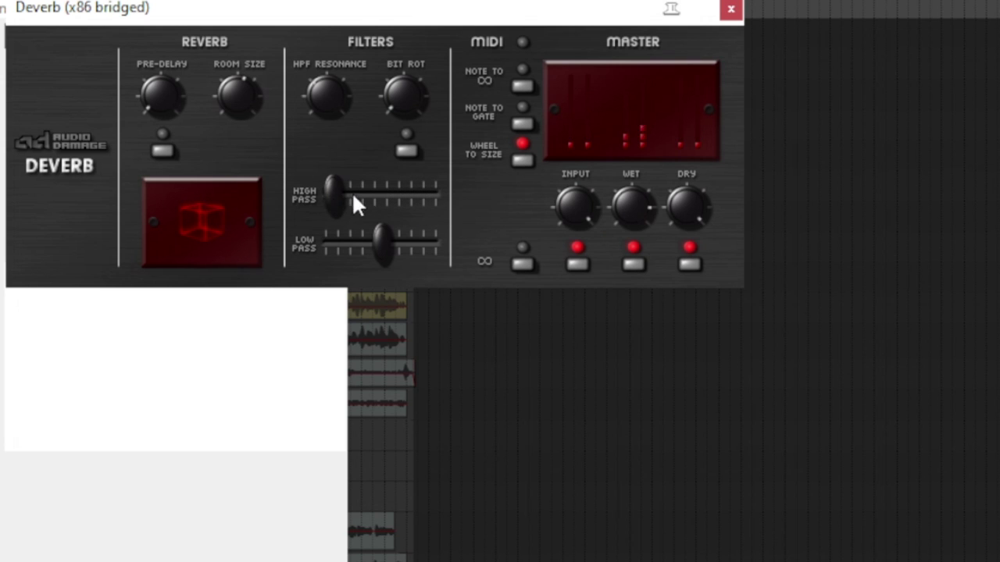
mouse_move(384, 243)
left_mouse_down()
mouse_move(315, 248)
mouse_move(449, 242)
mouse_move(395, 242)
left_mouse_up()
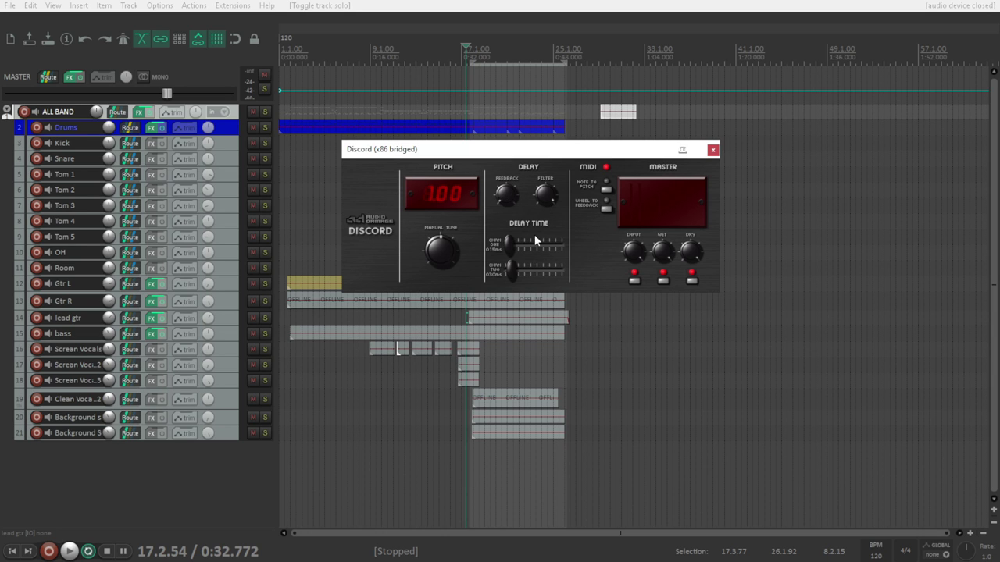
Step: Set Discord's delay times to 87 ms and 47 ms and lower its pitch to 0.80 during playback
left_click_drag(511, 247, 517, 271)
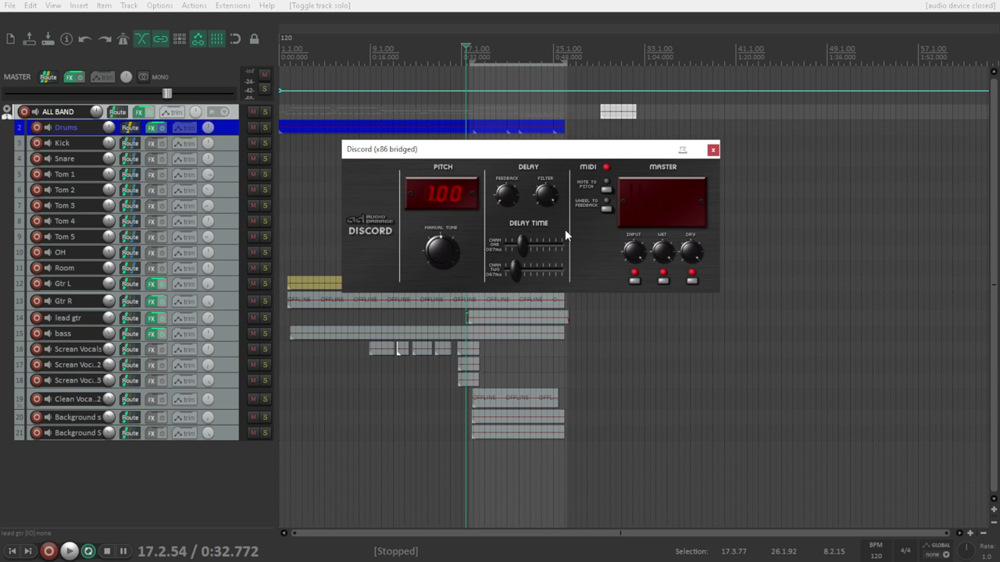
key("space")
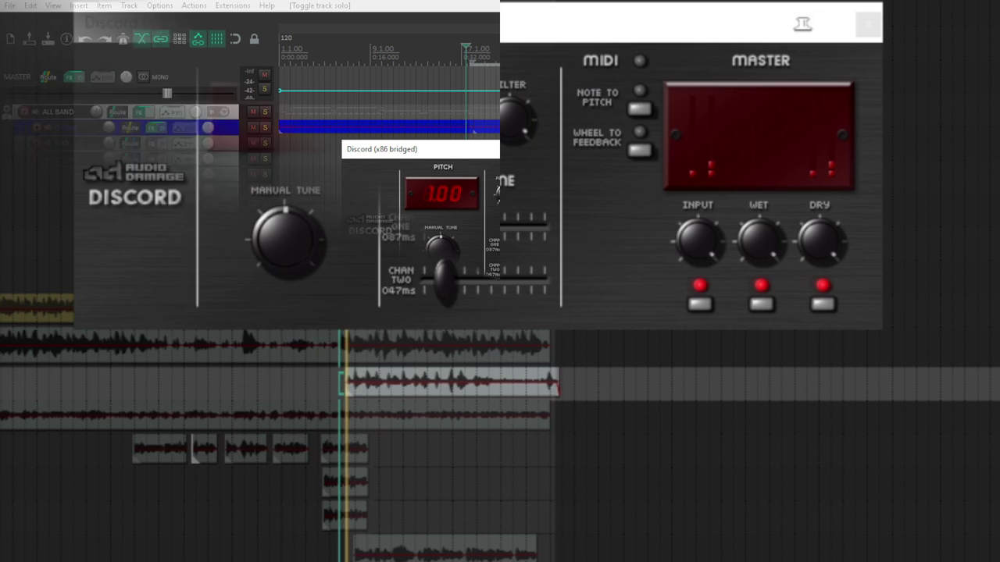
left_click_drag(301, 223, 297, 290)
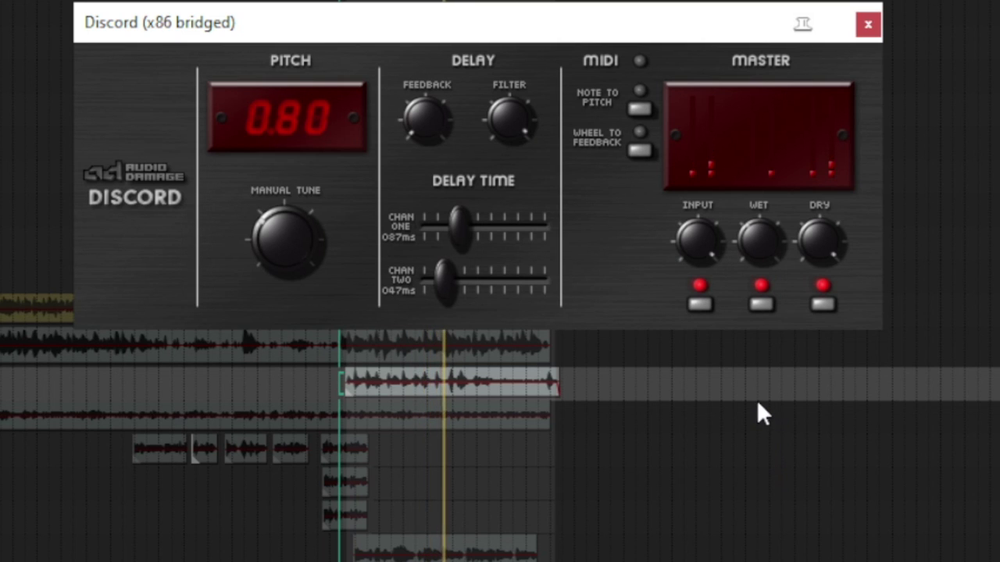
Step: Set Discord's delay times to 148 ms and 155 ms while sweeping its pitch through 1.53 and 1.00 during playback
left_click_drag(304, 249, 294, 144)
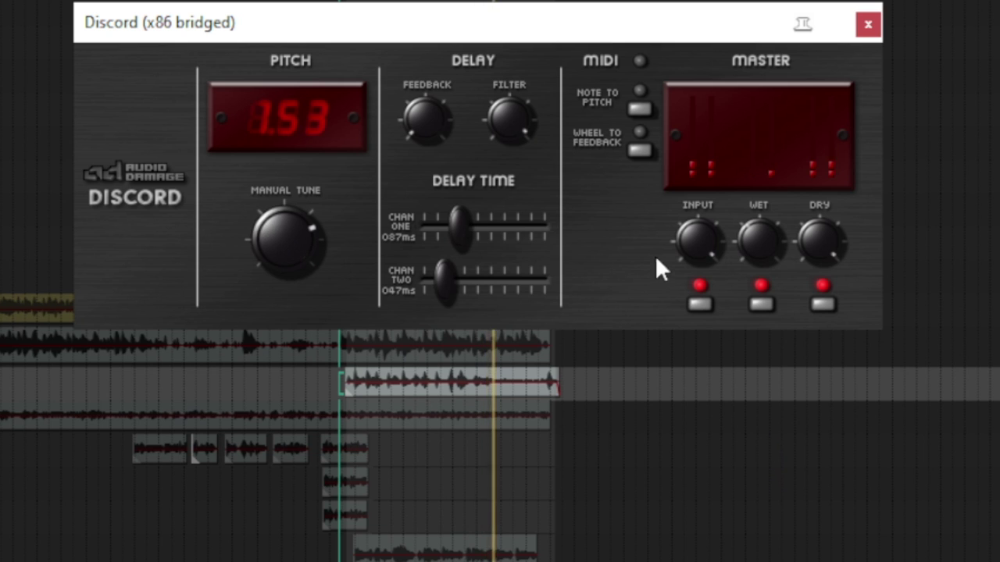
left_click_drag(771, 242, 771, 266)
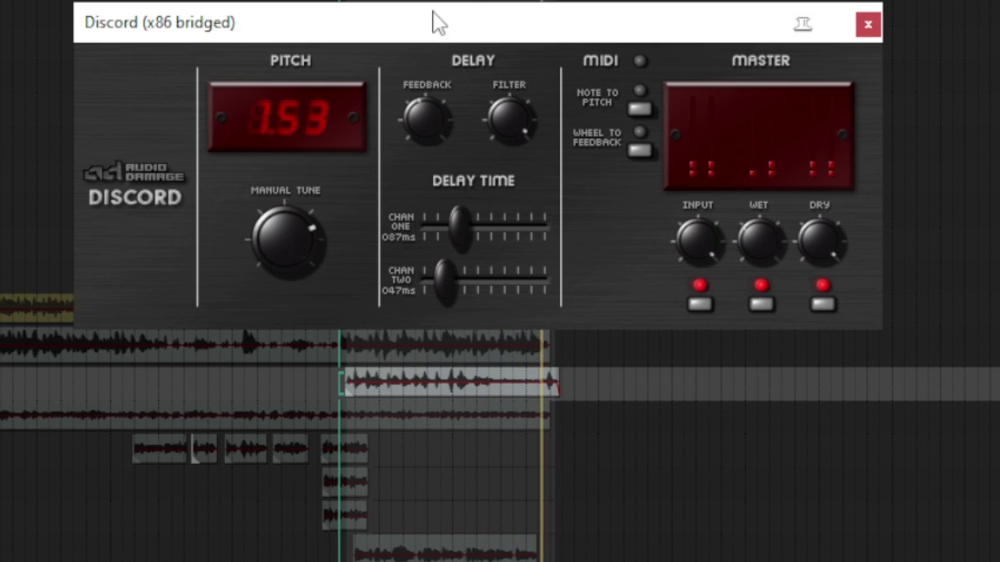
left_click_drag(464, 224, 484, 234)
mouse_move(484, 279)
left_mouse_down()
mouse_move(490, 301)
mouse_move(489, 292)
left_mouse_up()
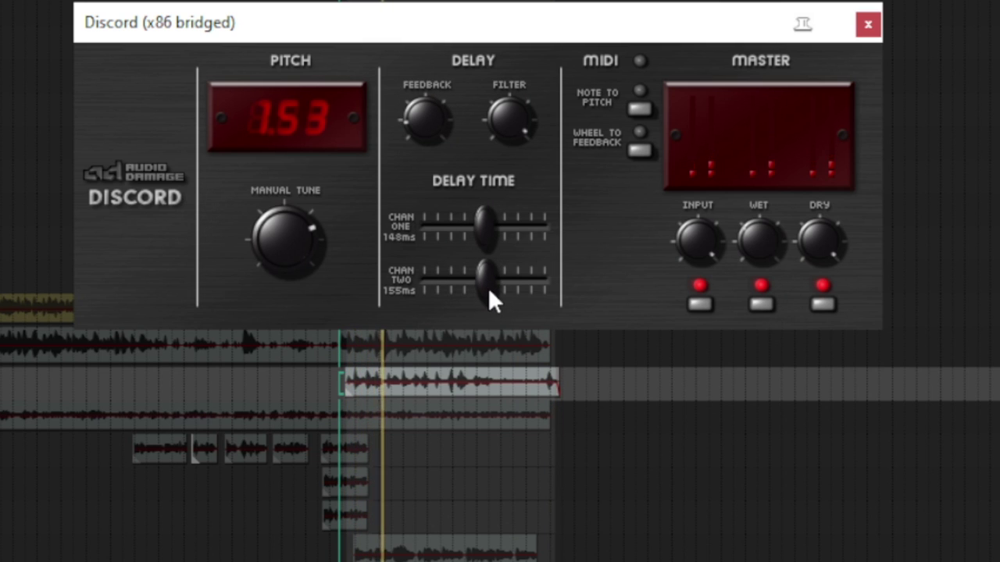
left_click_drag(306, 262, 294, 310)
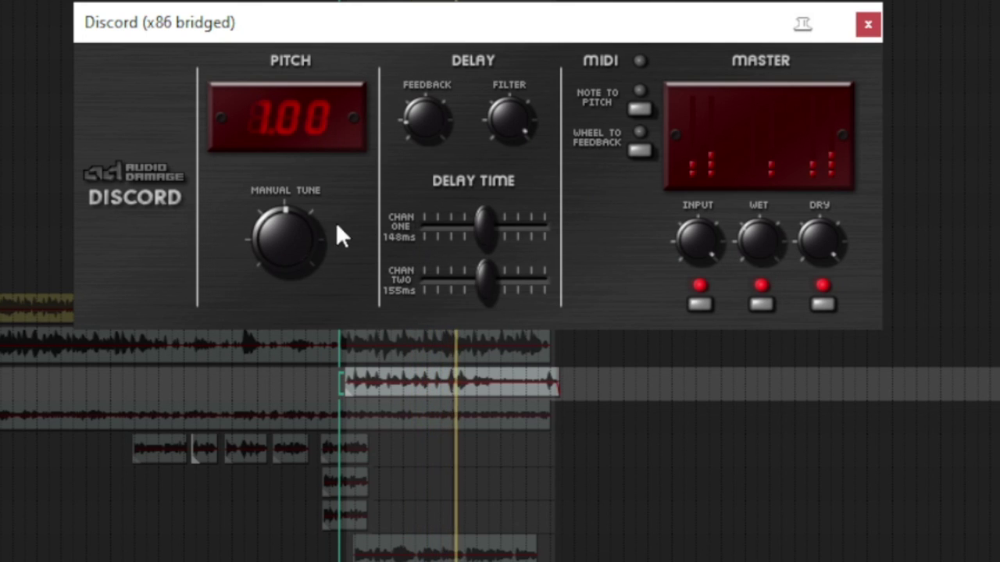
left_click_drag(295, 227, 323, 310)
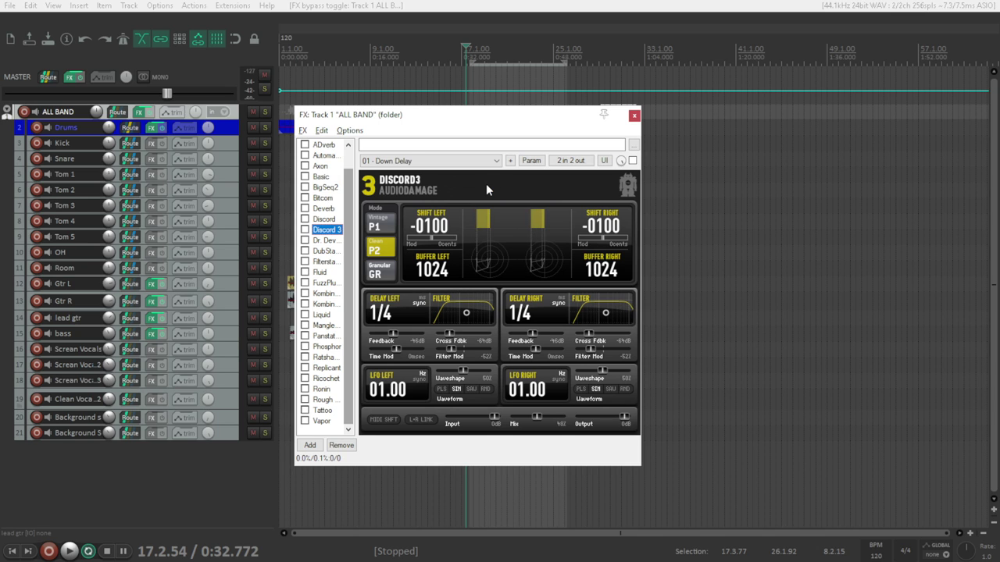
Step: Show Discord 3's presets, cycle its modes back to Vintage P1, and raise the right LFO waveshape to 68%
left_click(426, 161)
left_click(394, 172)
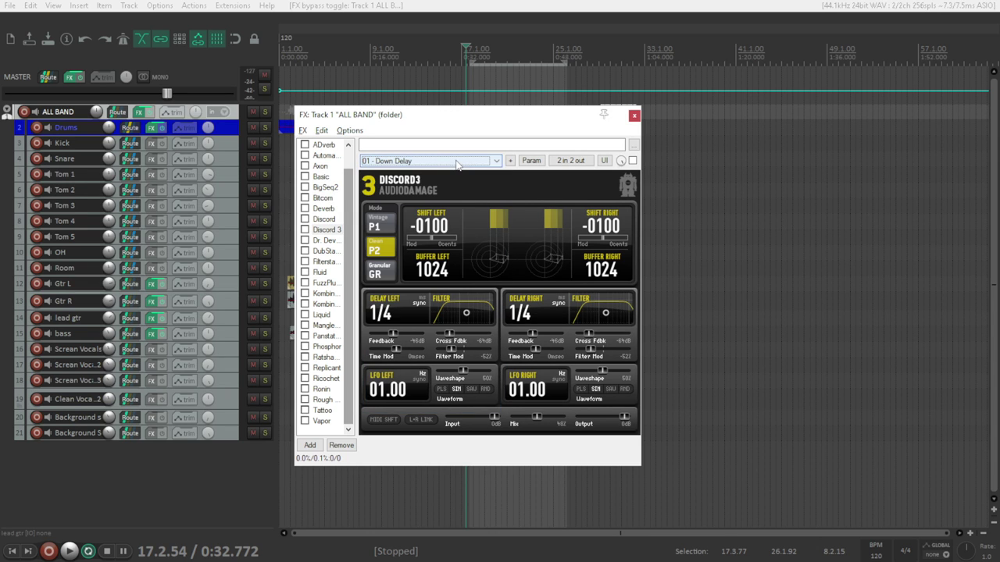
left_click(379, 227)
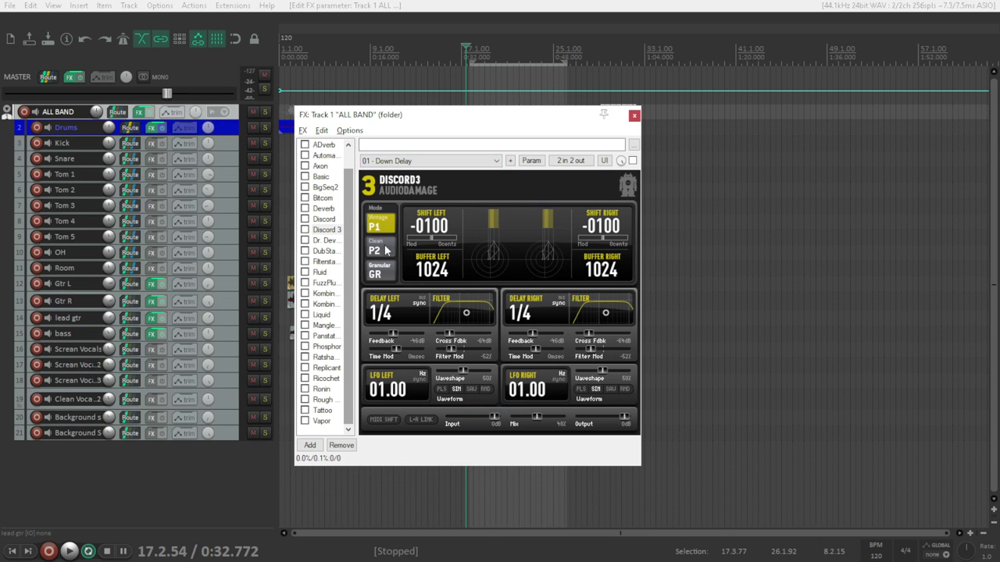
left_click(379, 248)
left_click(383, 272)
left_click(380, 225)
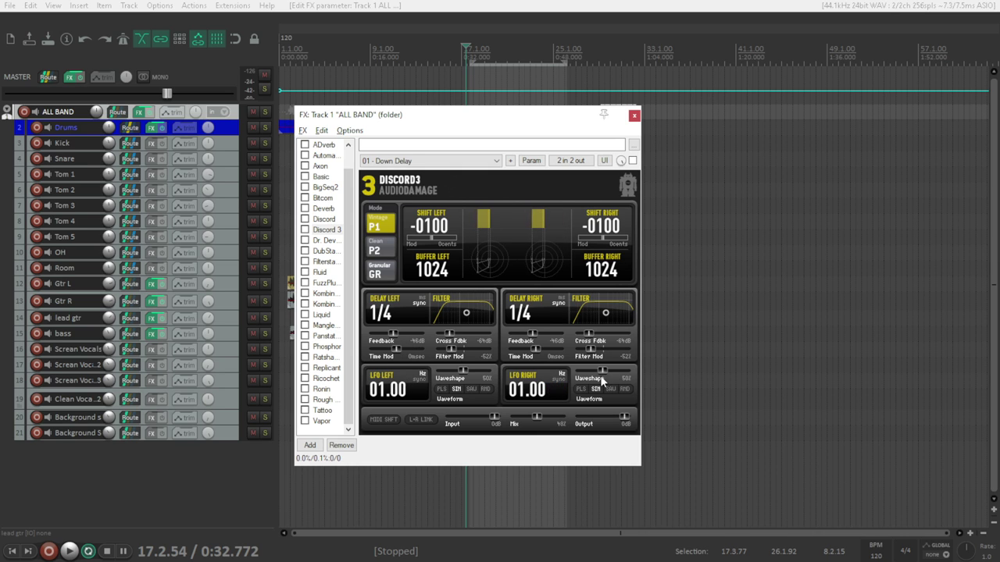
left_click_drag(603, 371, 611, 372)
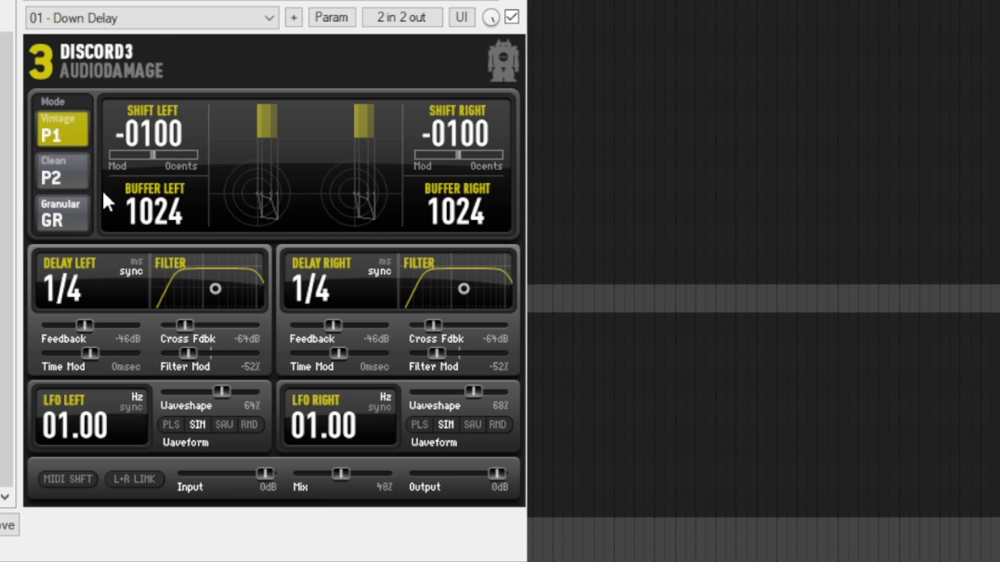
Step: Raise Discord 3's mix to 67% and switch from Clean P2 to Granular GR mode during playback
mouse_move(342, 473)
left_mouse_down()
mouse_move(299, 474)
mouse_move(355, 474)
left_mouse_up()
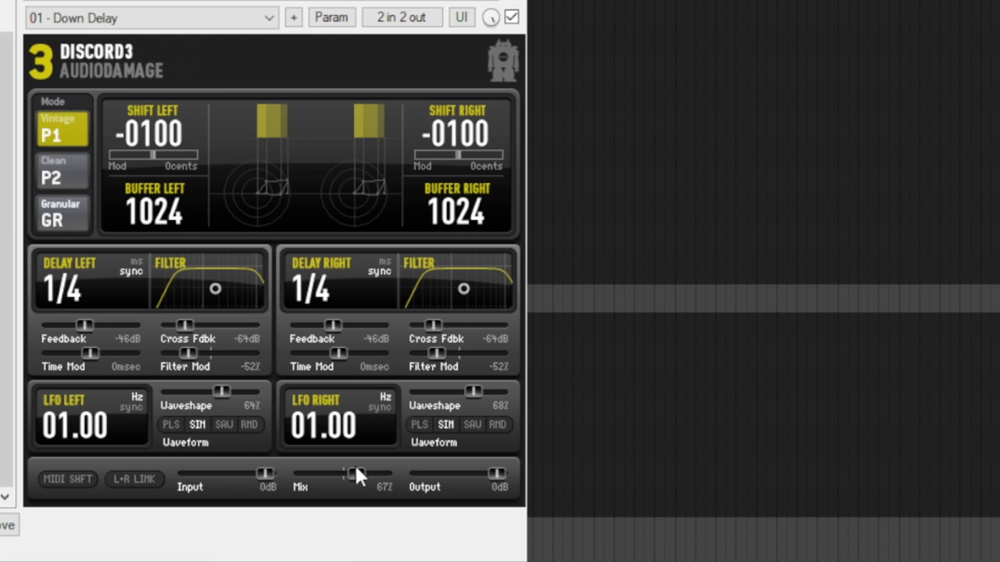
left_click(78, 166)
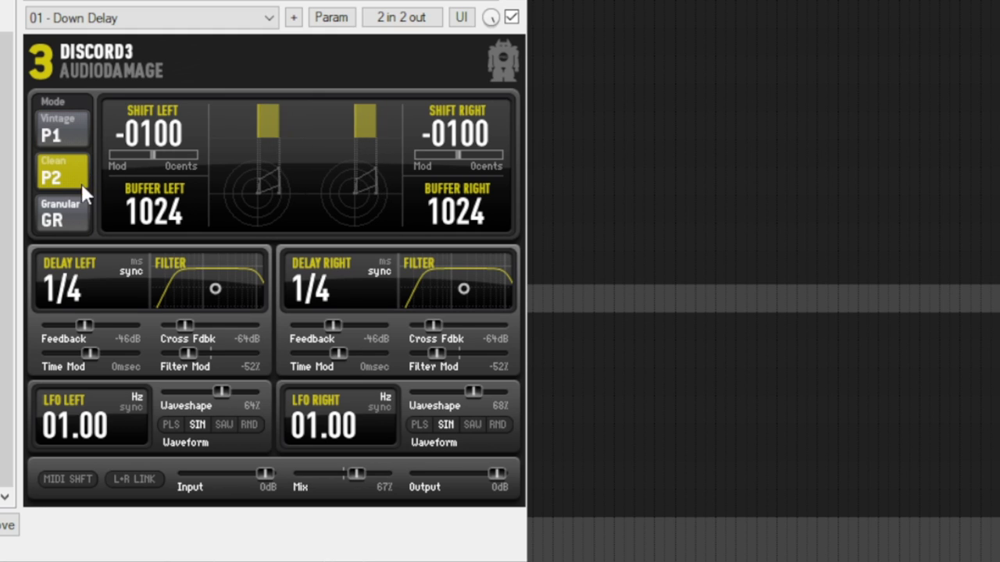
left_click(72, 211)
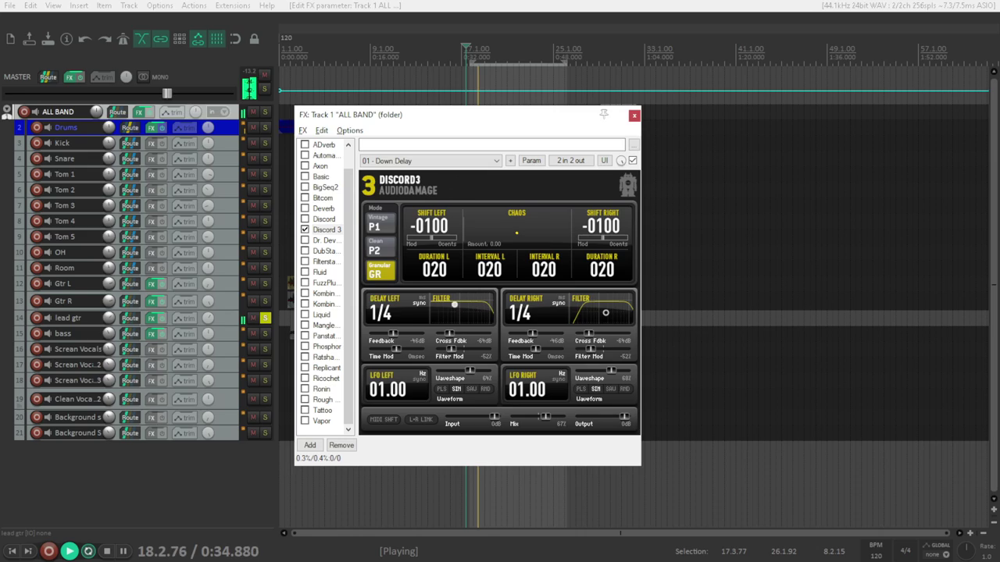
Step: Reshape Discord 3's left and right filters, set the left delay to 1/1, and lower the mix during playback
left_click_drag(214, 289, 254, 278)
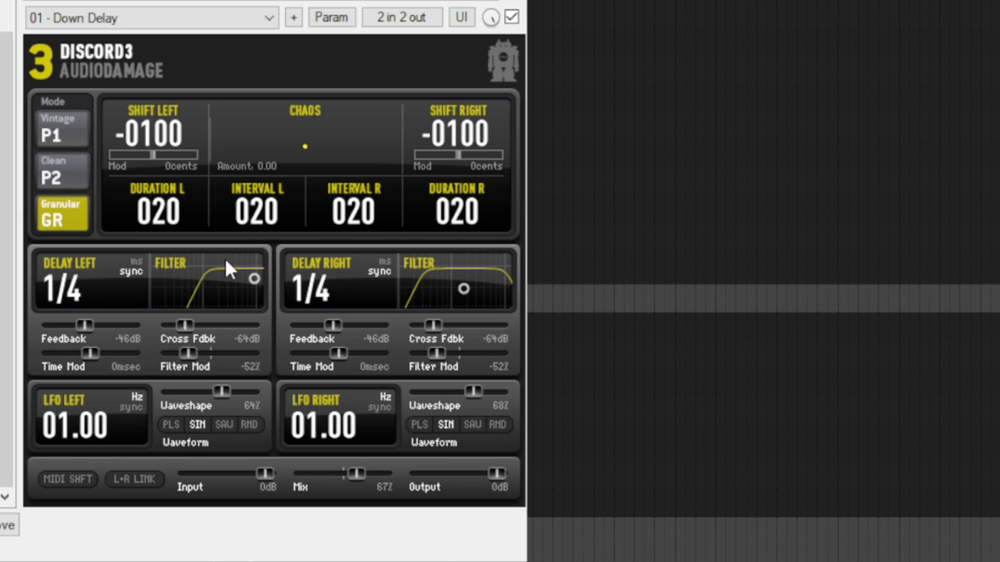
left_click_drag(455, 283, 405, 276)
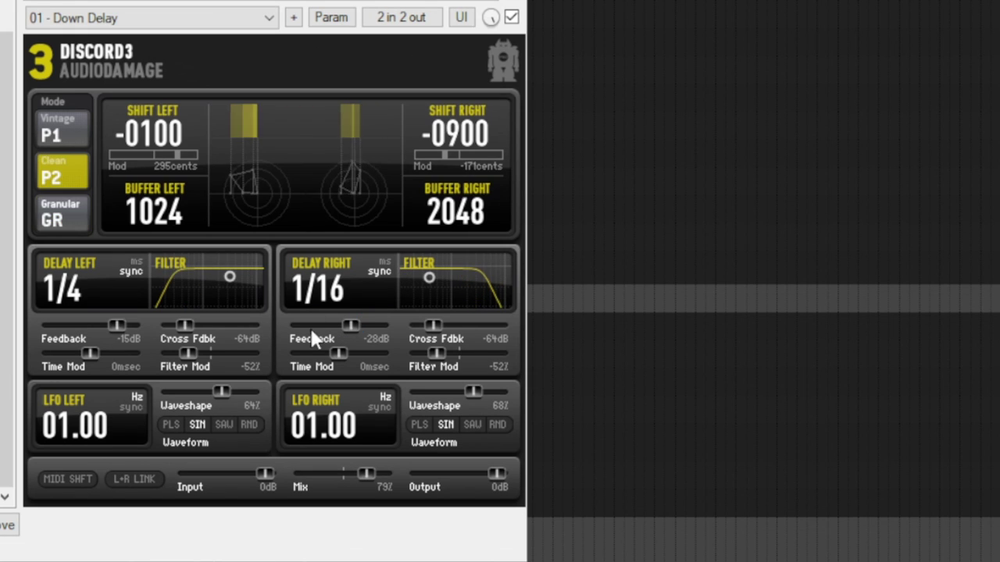
left_click_drag(67, 289, 76, 218)
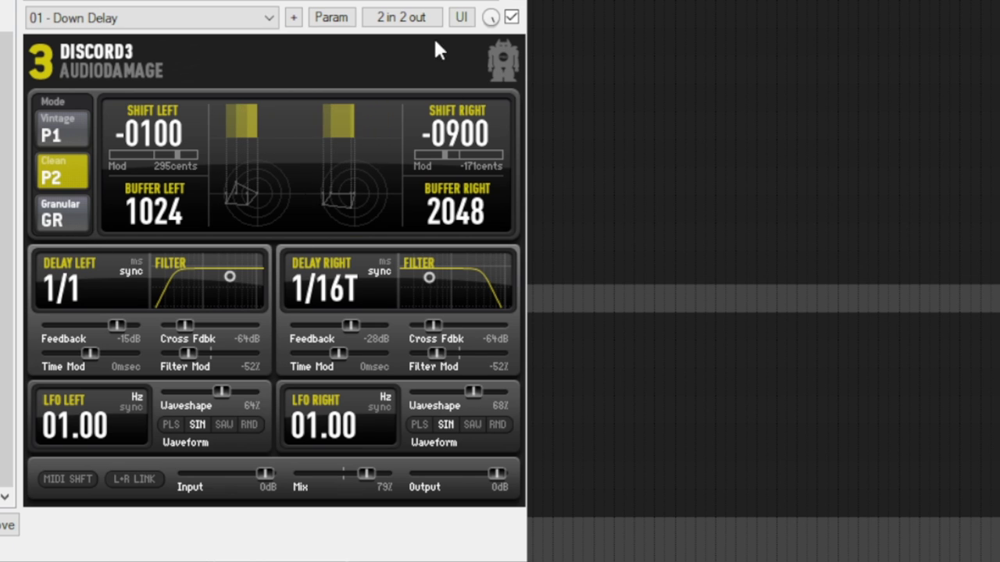
left_click_drag(377, 474, 299, 473)
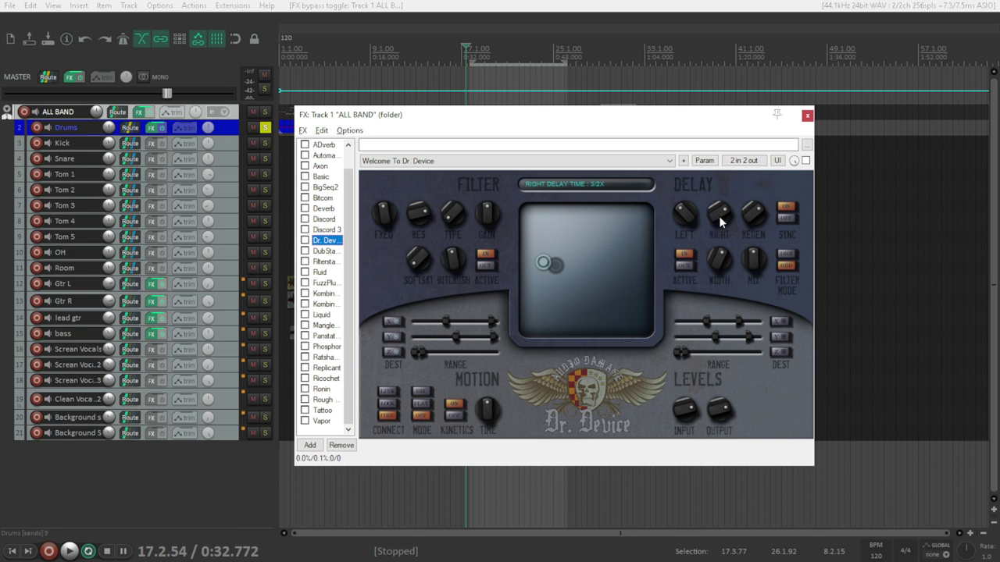
Step: Show Dr. Device's BBD filter mode, widen its left Z range and move the puck on the XY pad
left_click(784, 268)
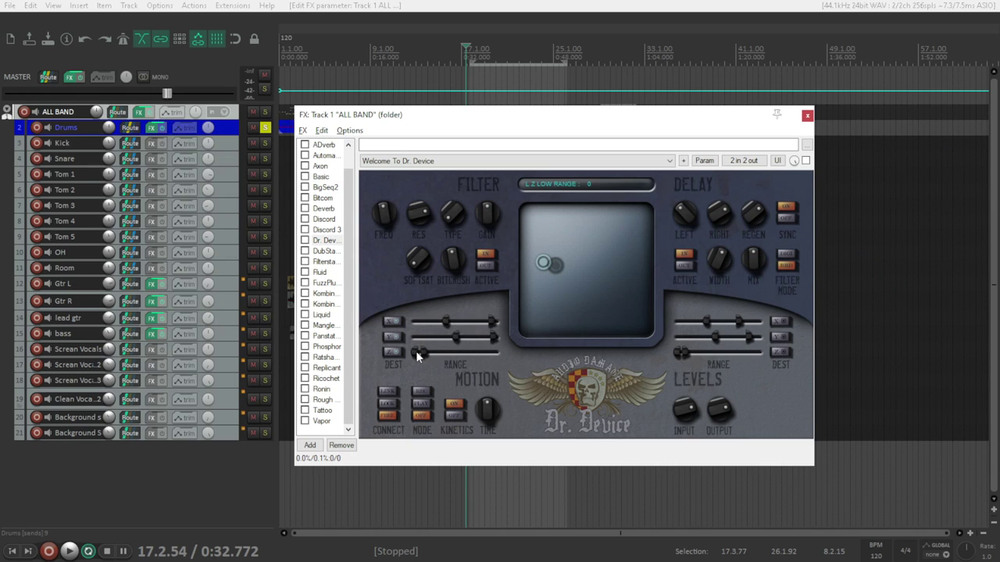
left_click_drag(475, 352, 431, 351)
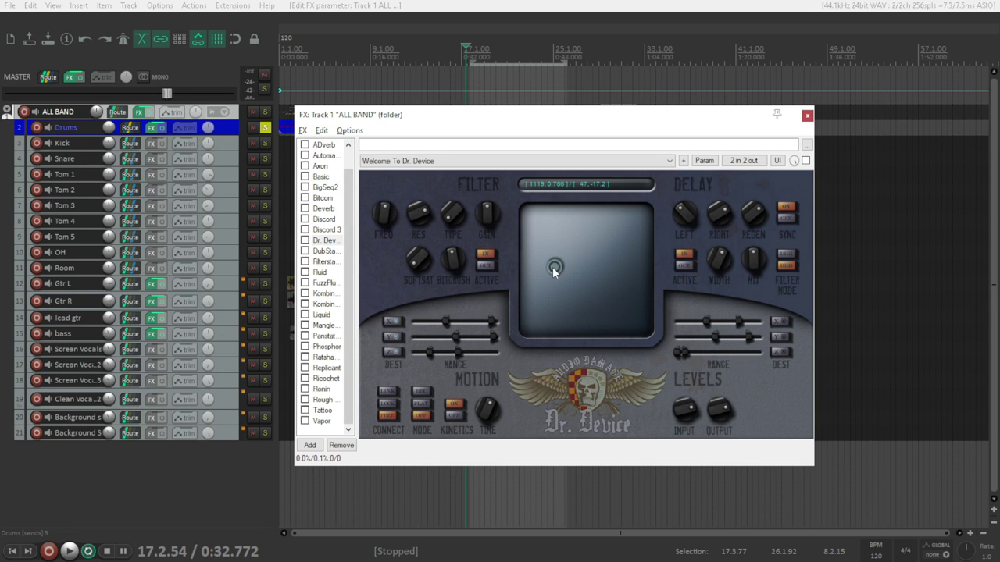
mouse_move(553, 267)
left_mouse_down()
mouse_move(613, 254)
mouse_move(569, 237)
mouse_move(541, 268)
mouse_move(618, 297)
mouse_move(552, 250)
mouse_move(565, 260)
mouse_move(555, 262)
left_mouse_up()
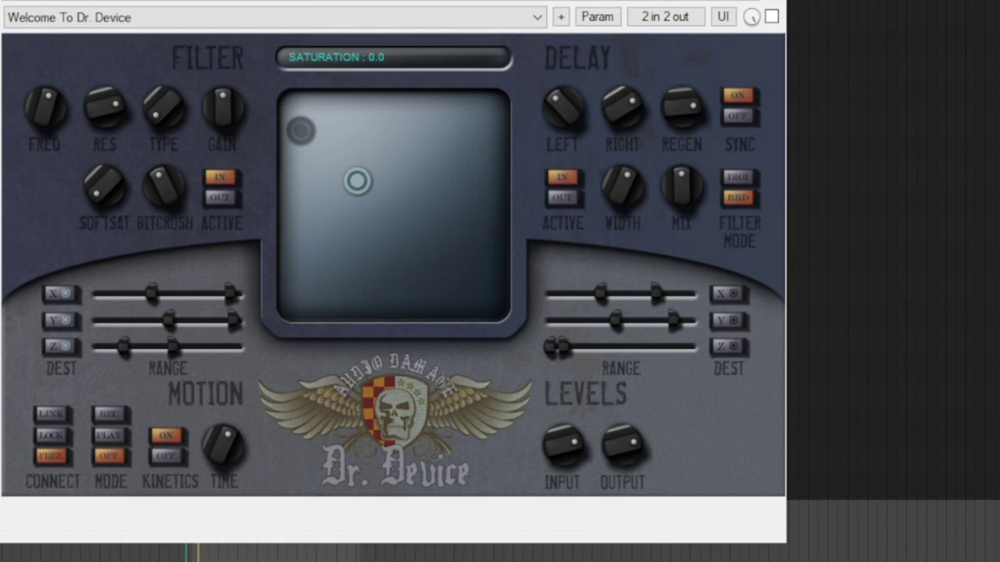
Step: Move Dr. Device's XY puck toward the pad's lower right and lower both limits of the left Y range
left_click_drag(300, 176, 420, 236)
left_click_drag(360, 188, 468, 239)
left_click_drag(166, 319, 106, 319)
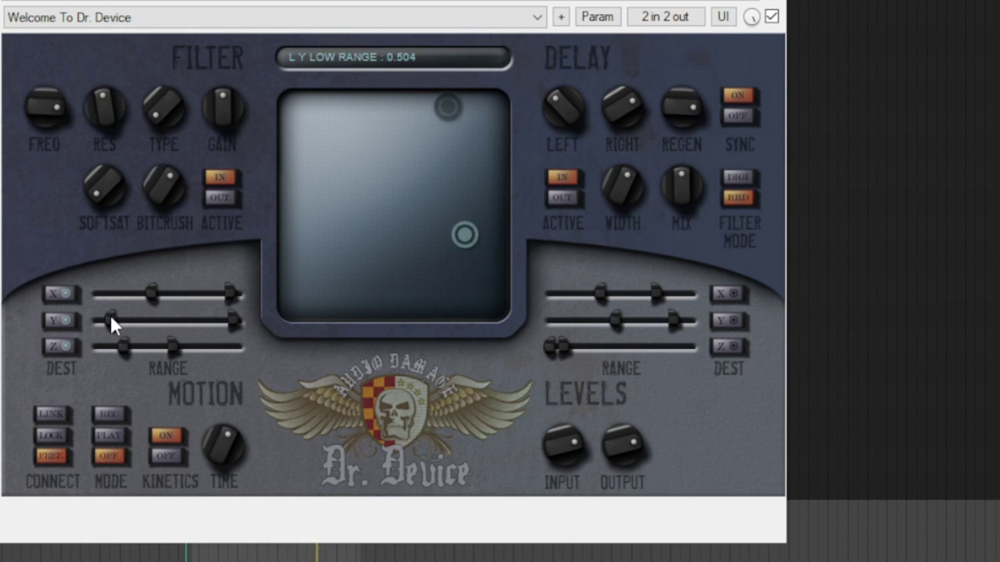
left_click_drag(232, 319, 184, 321)
Step: Adjust Dr. Device's right-hand X, Y and Z modulation ranges during playback, raising the Z range toward its middle
left_click_drag(615, 320, 565, 323)
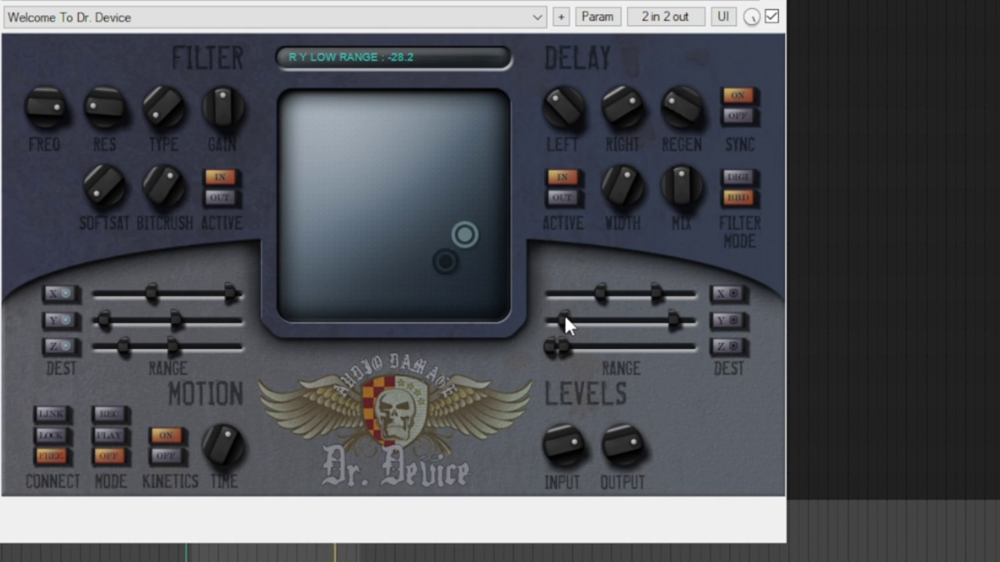
left_click_drag(653, 293, 578, 295)
left_click_drag(557, 346, 621, 346)
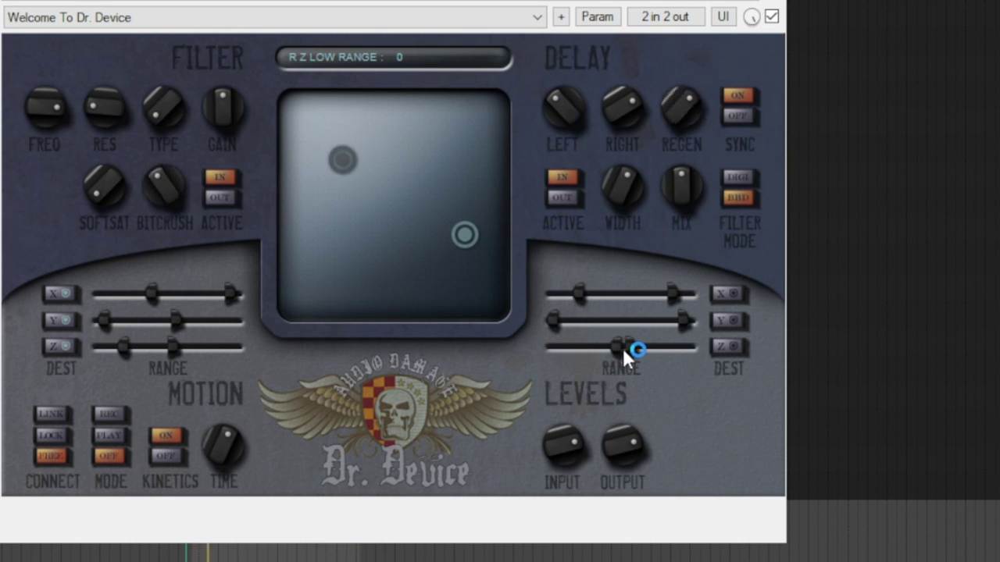
Step: Switch Dr. Device's delay filter mode to DIGI, toggle sync off and on, and deactivate the delay while moving the puck
left_click(735, 197)
left_click(736, 178)
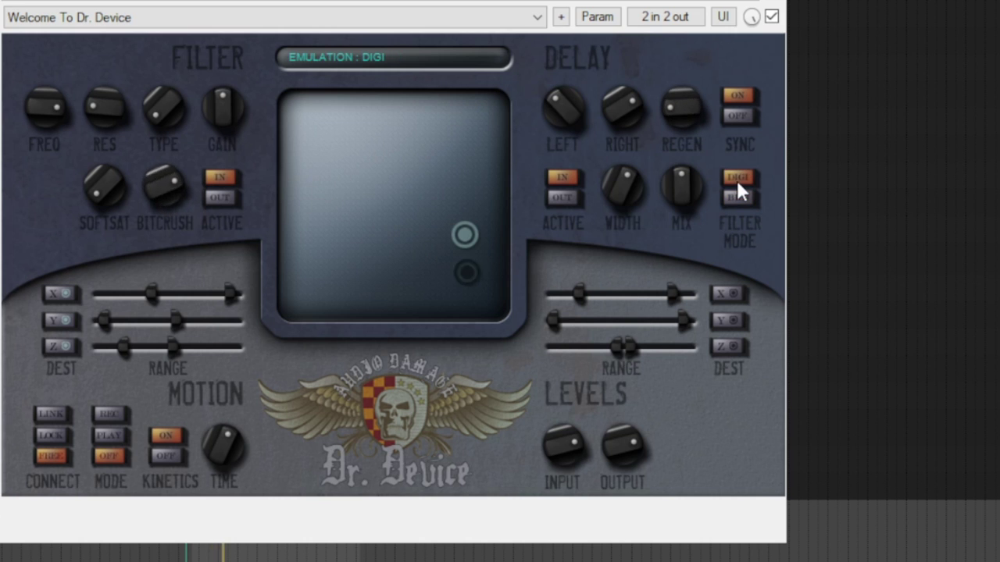
left_click(736, 115)
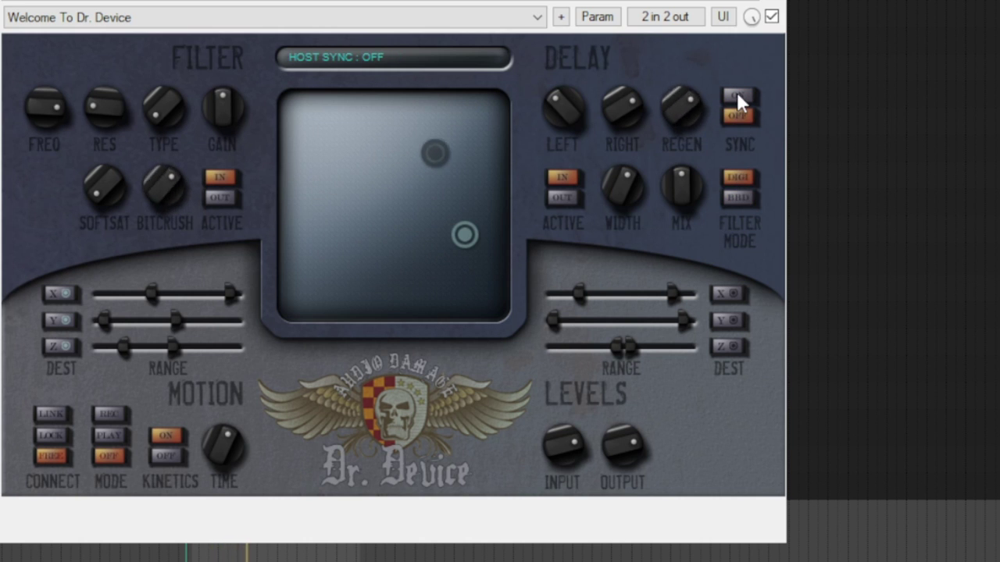
left_click(736, 94)
left_click(558, 197)
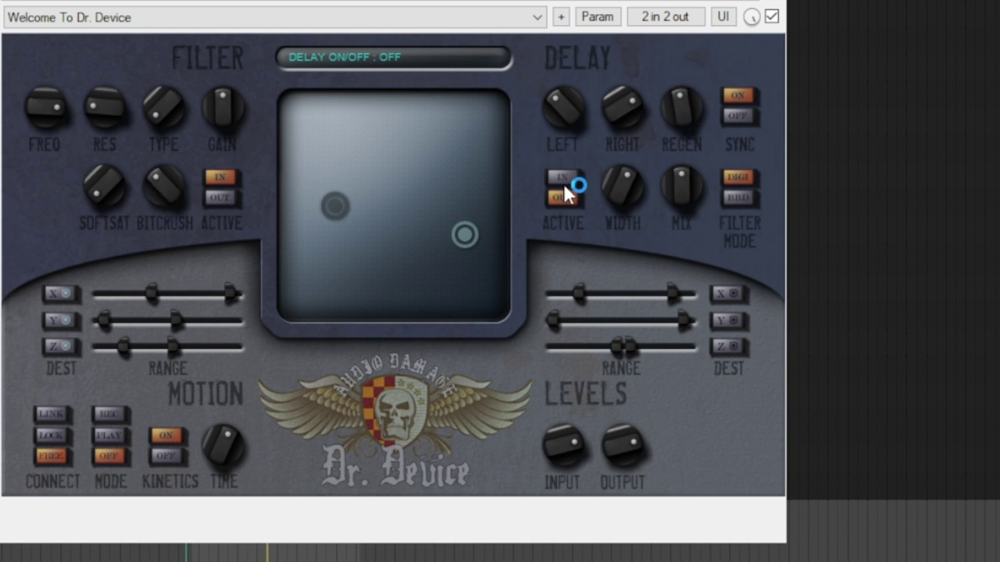
left_click_drag(463, 238, 428, 260)
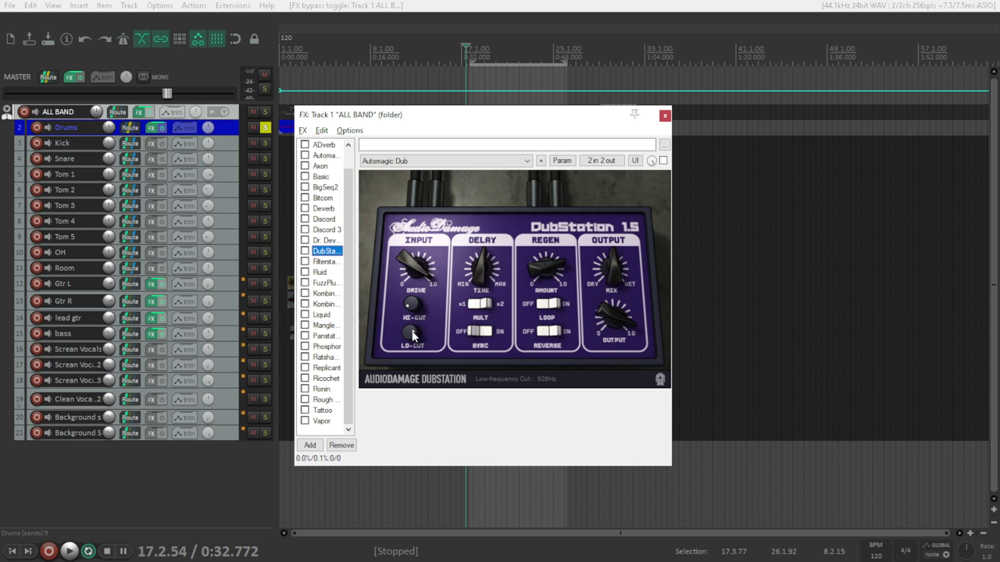
Step: Examine DubStation's input controls and its list of built-in presets, keeping Automagic Dub loaded
left_click_drag(410, 286, 409, 260)
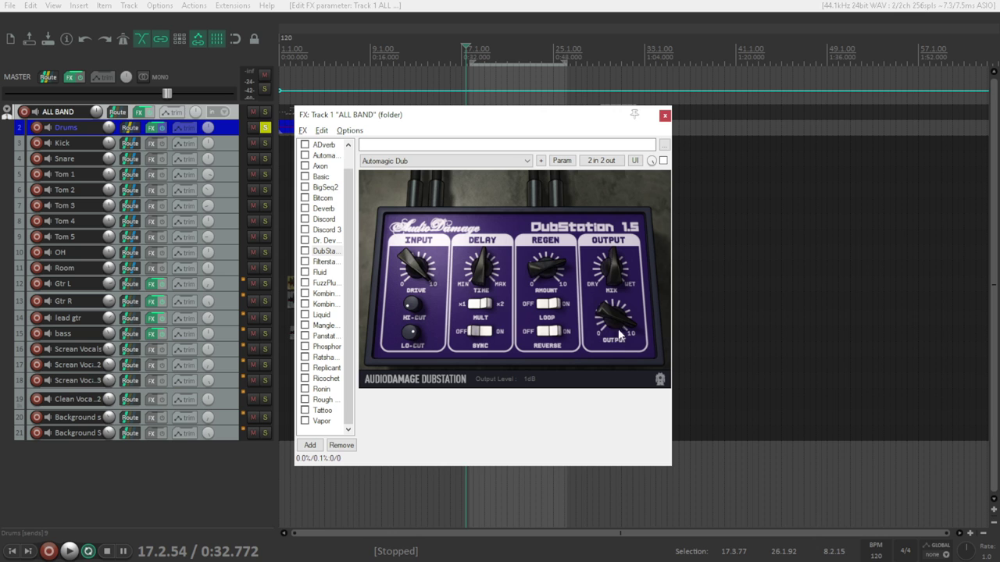
left_click(441, 161)
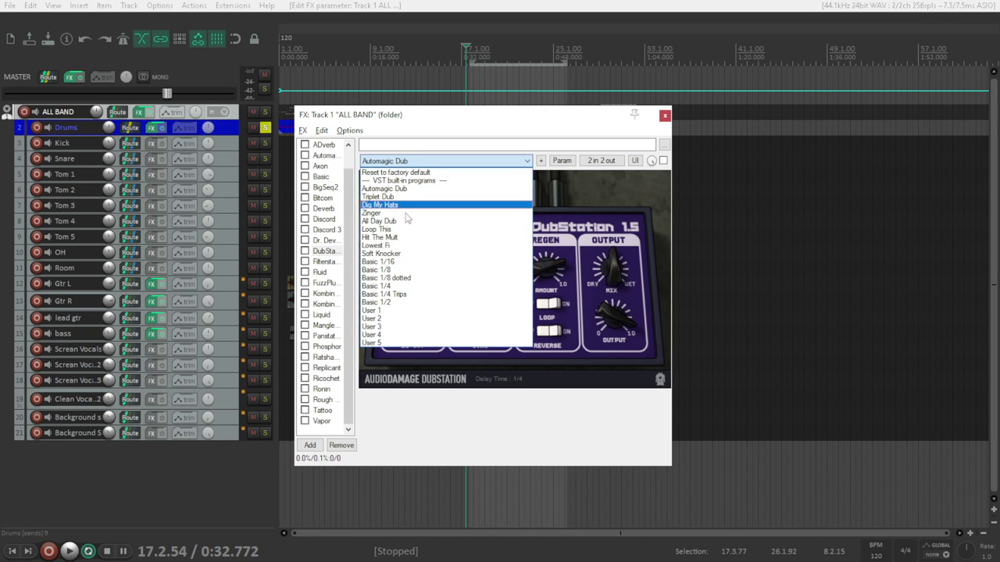
left_click(539, 180)
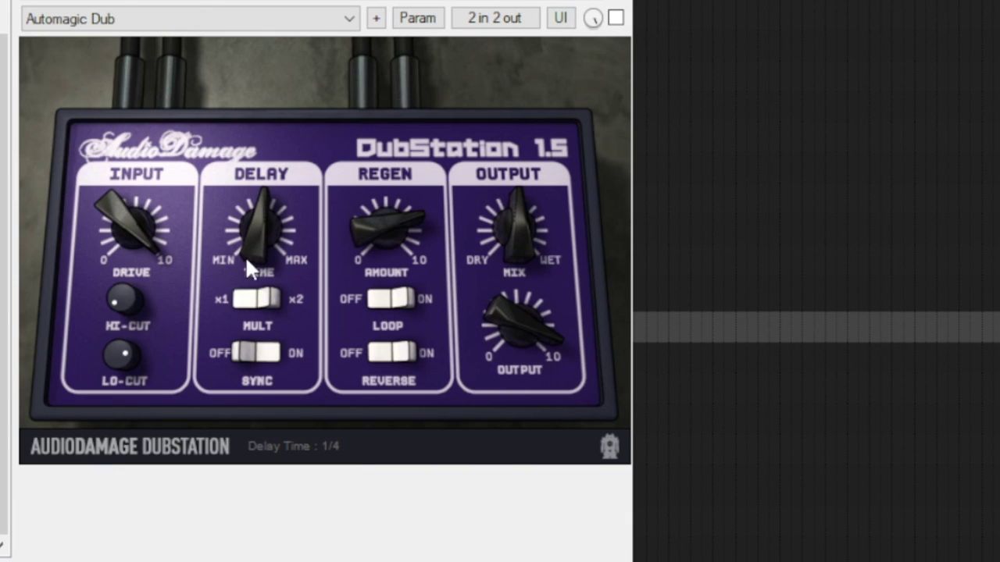
Step: Raise DubStation's mix toward wet, set regeneration to 0 dB and toggle Reverse, ending with it on, during playback
mouse_move(123, 233)
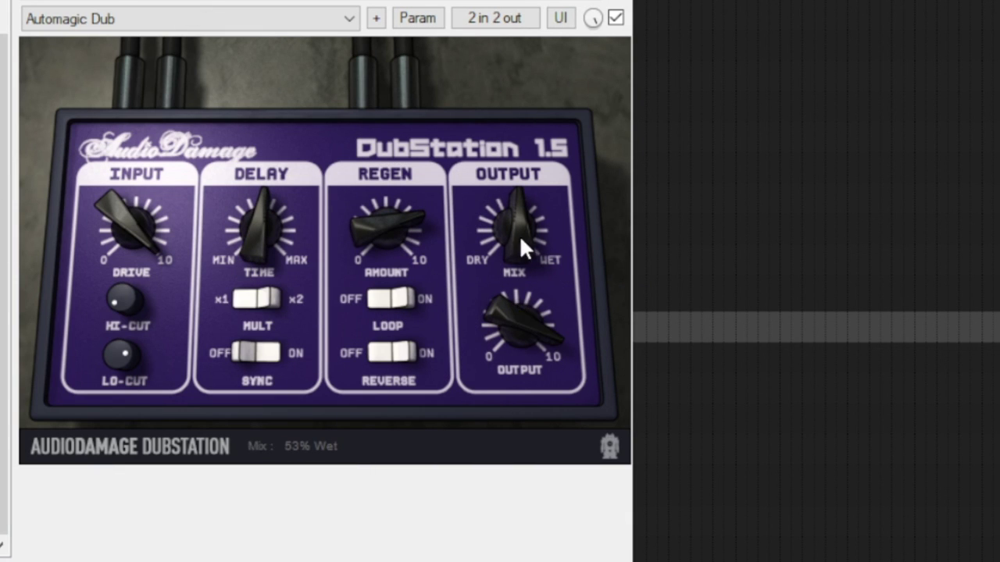
left_click_drag(519, 237, 512, 270)
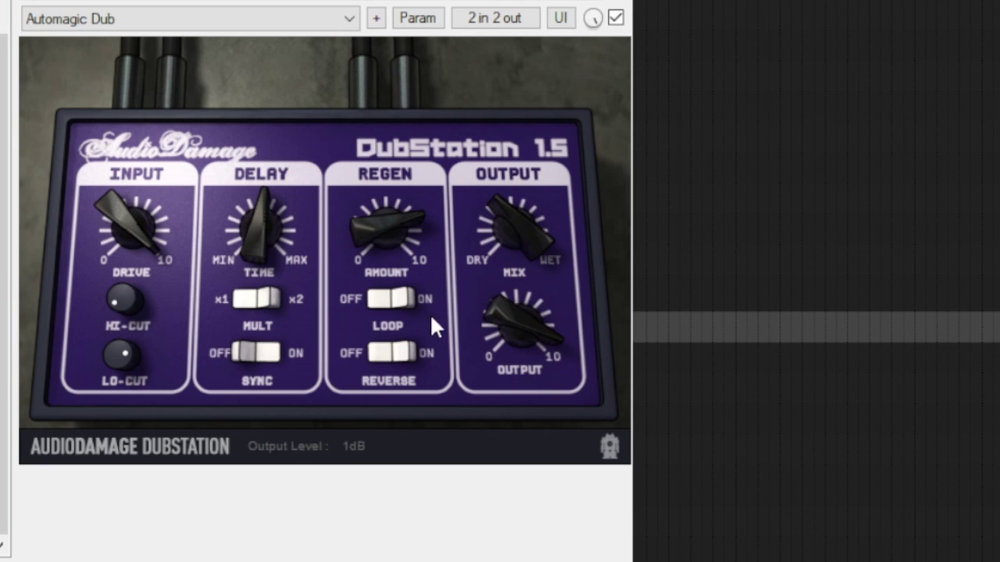
mouse_move(393, 321)
left_click(398, 355)
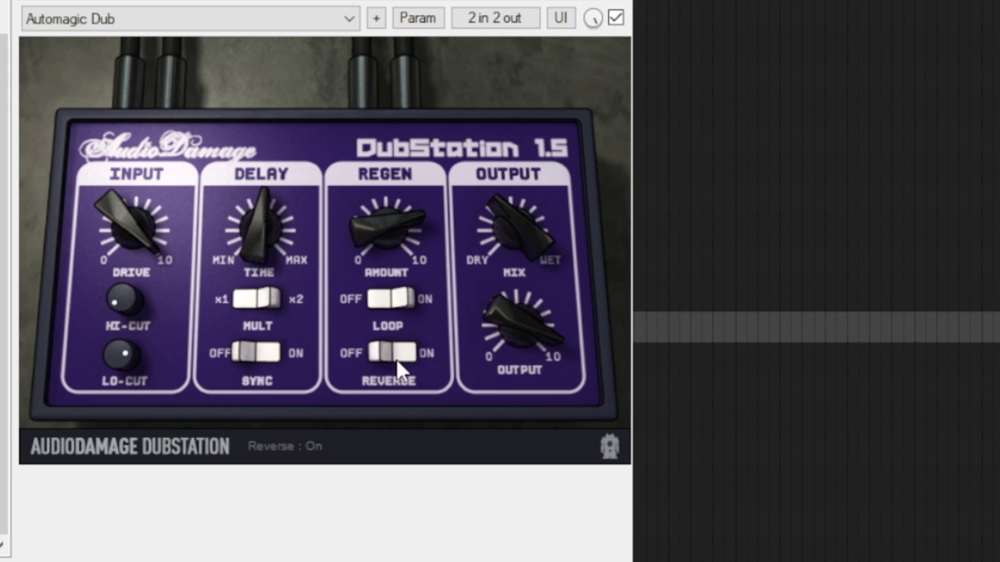
left_click(386, 358)
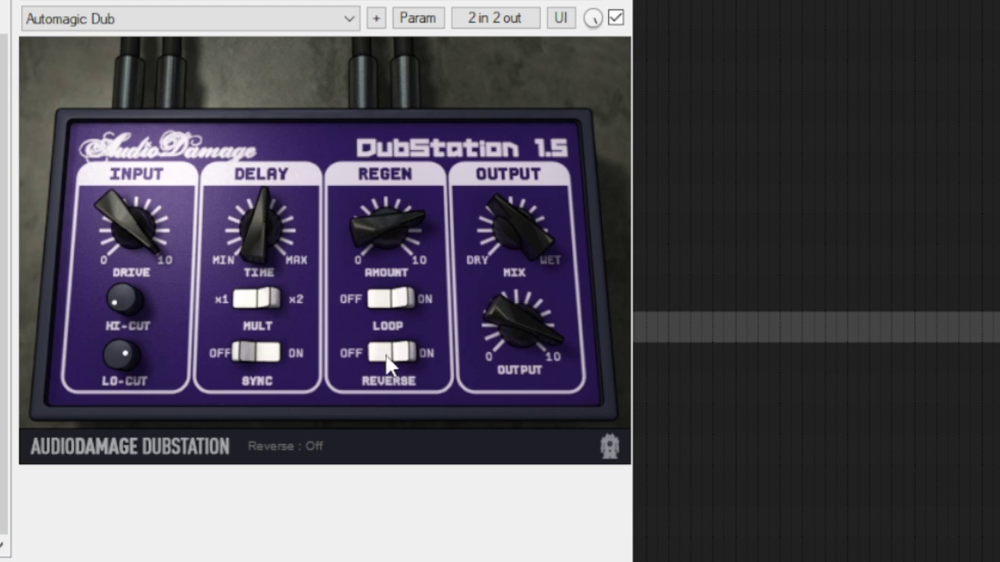
left_click_drag(376, 238, 379, 168)
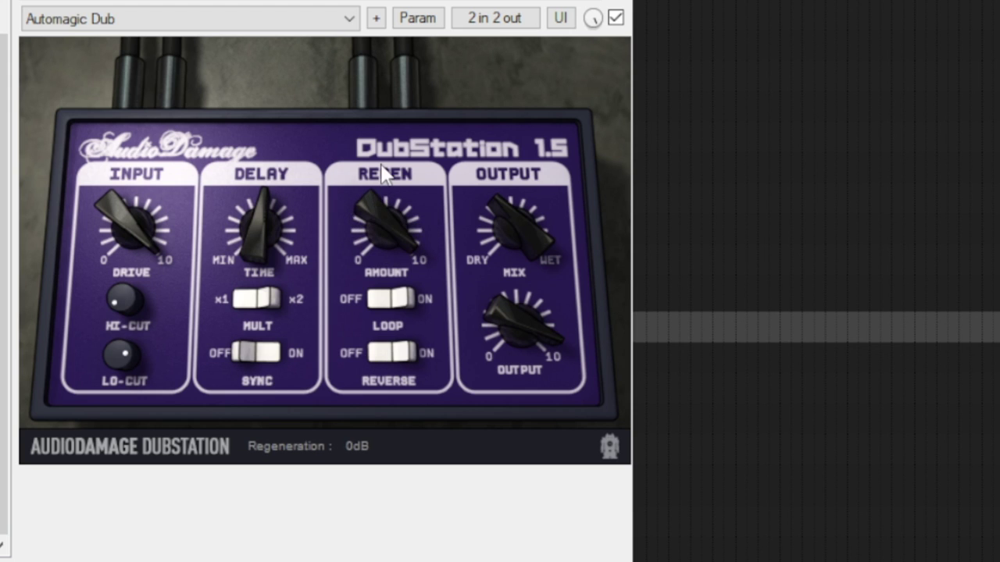
left_click(402, 357)
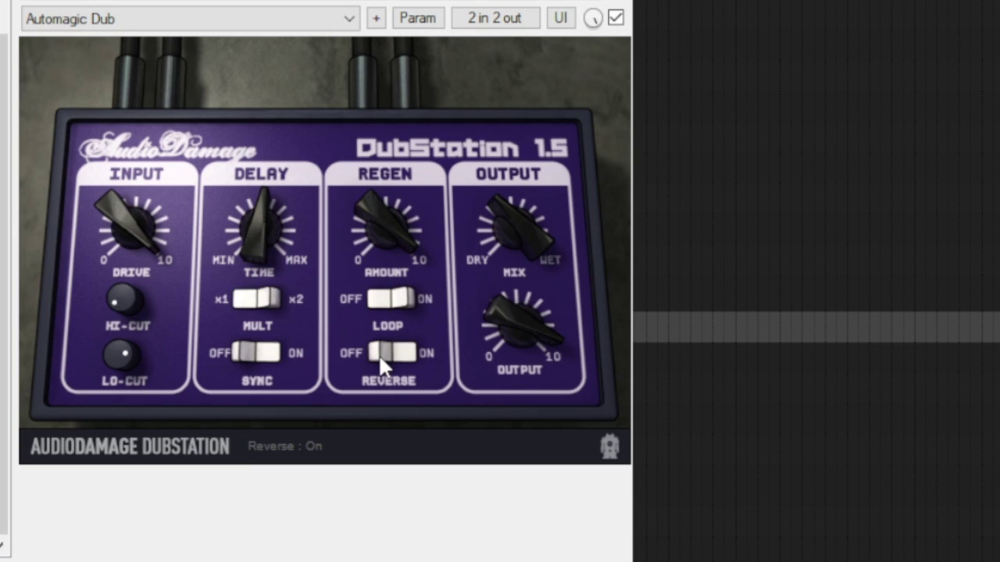
Step: Lower DubStation's regeneration amount to mid-range, set both cut filters near their middle positions, and reduce mix and drive during playback
left_click_drag(395, 216, 383, 335)
left_click_drag(125, 301, 128, 376)
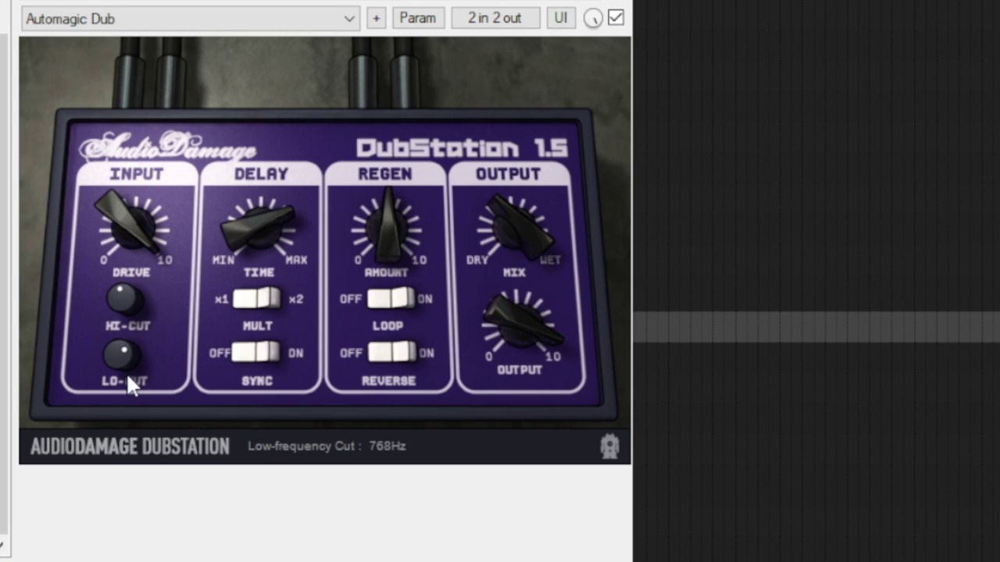
left_click_drag(126, 429, 125, 428)
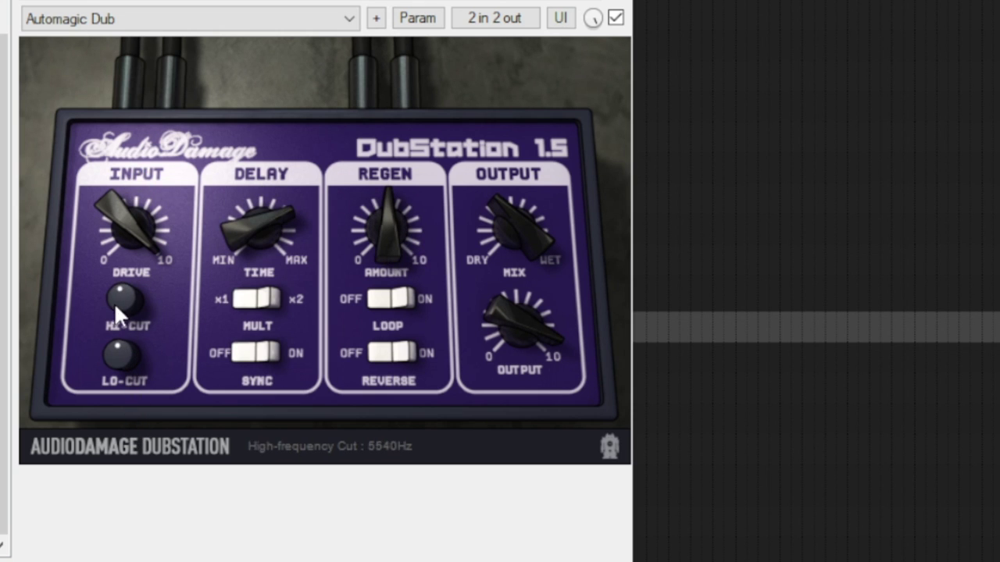
left_click_drag(114, 303, 113, 289)
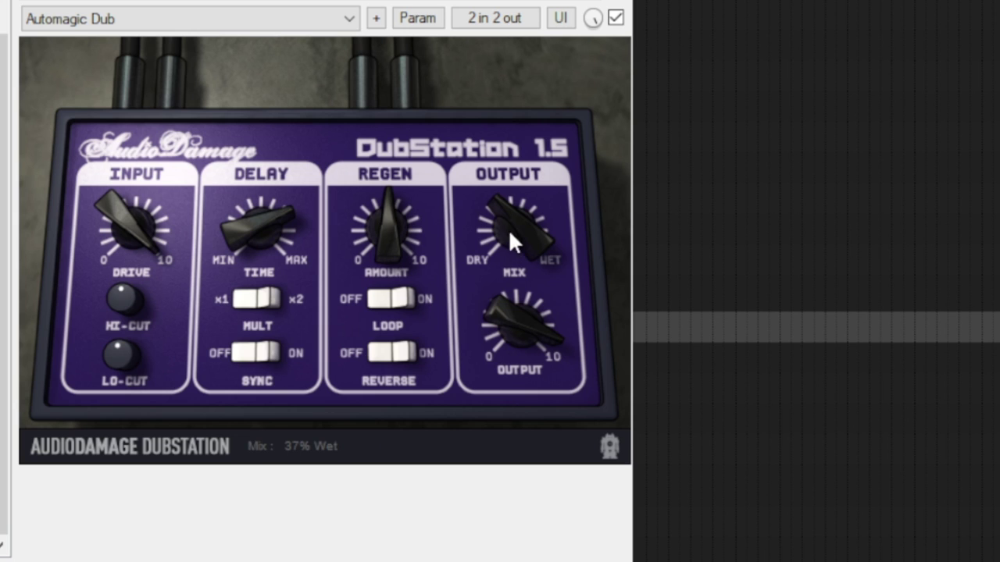
left_click_drag(513, 219, 502, 245)
left_click_drag(109, 232, 123, 343)
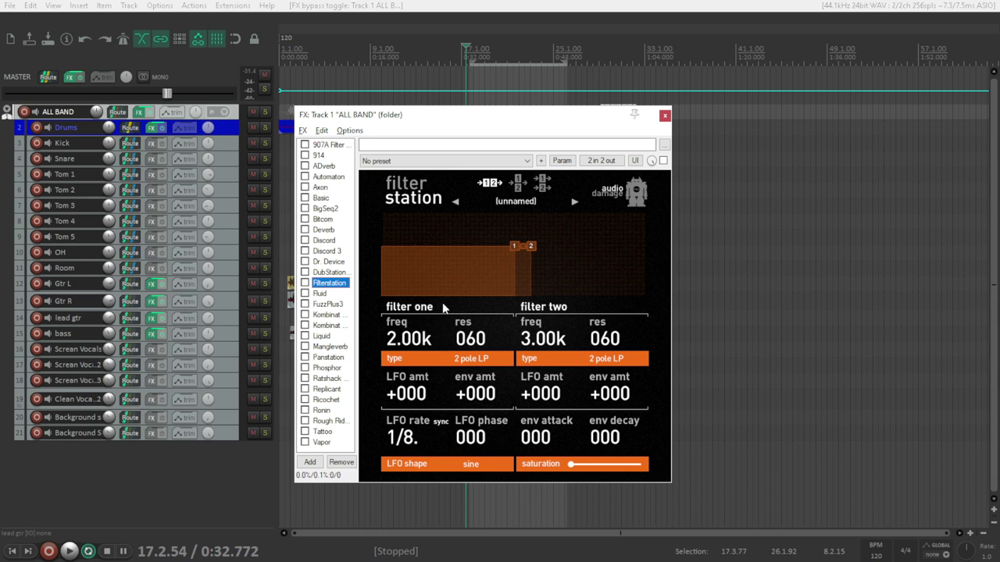
Step: Move Filterstation's filter one to 68.5 Hz with resonance 091 and filter two to 14.5 kHz with resonance 074, and view its preset categories
left_click_drag(513, 246, 428, 245)
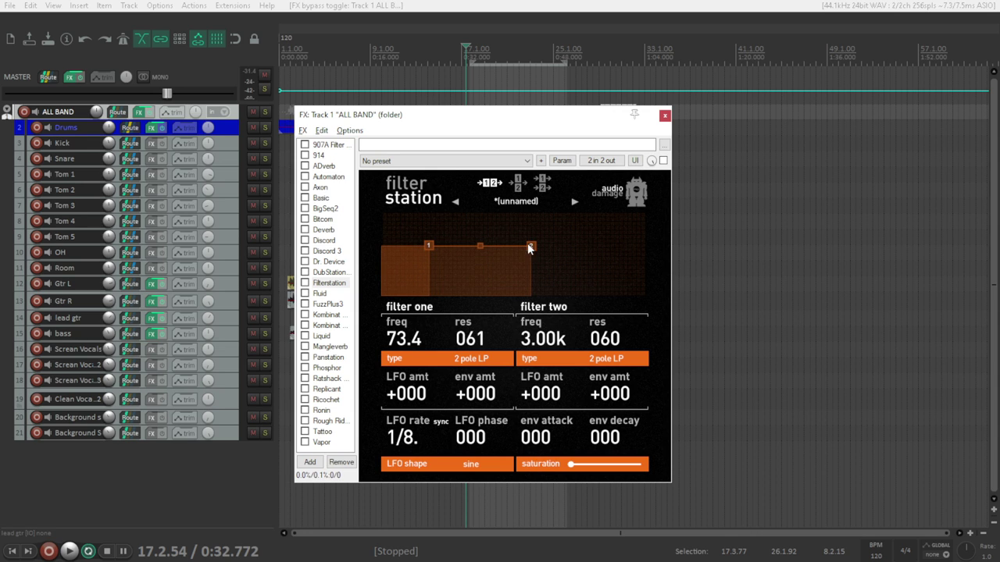
mouse_move(521, 245)
left_mouse_down()
mouse_move(389, 242)
mouse_move(415, 226)
mouse_move(523, 226)
left_mouse_up()
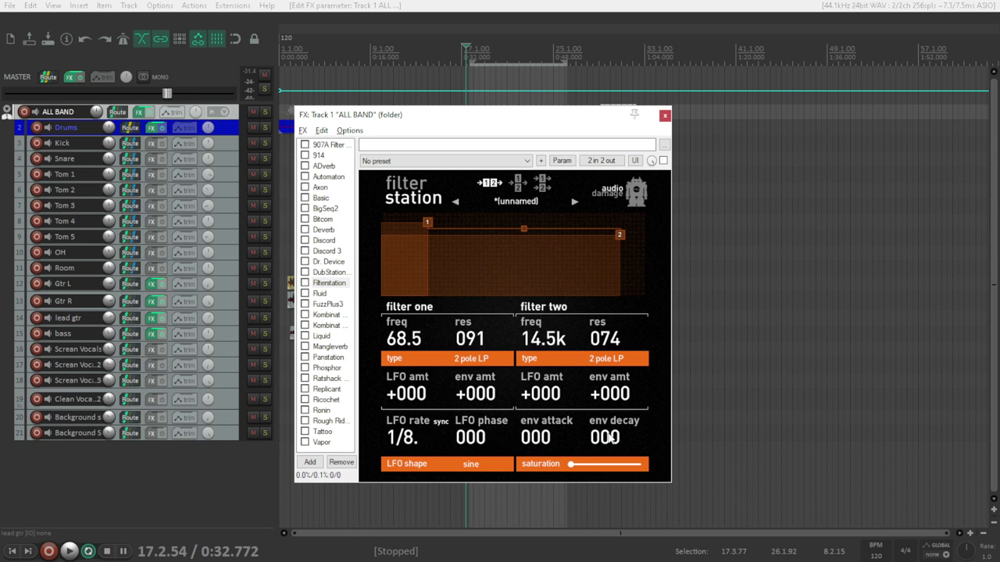
left_click(513, 207)
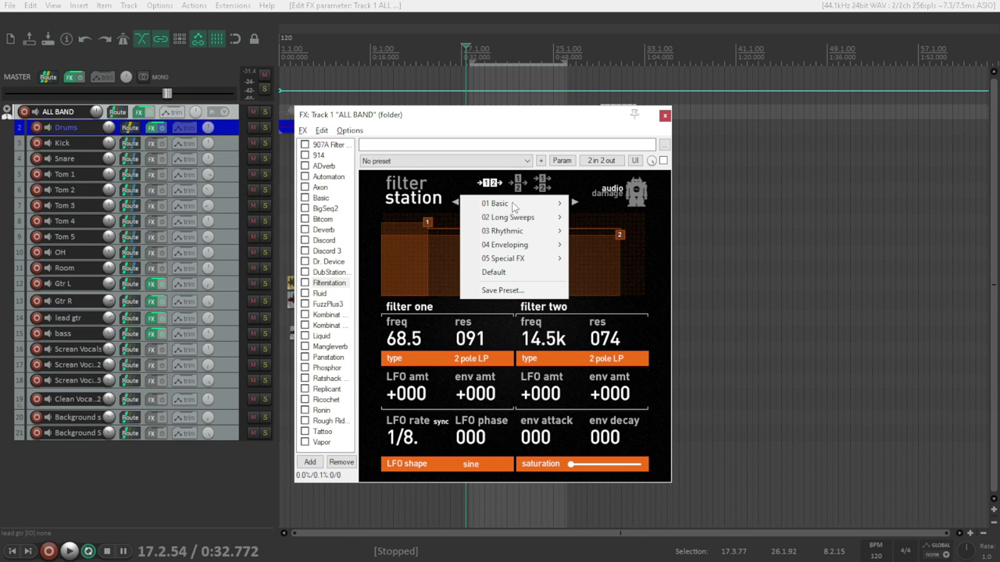
left_click(439, 226)
Step: Play the mix through Filterstation, shift its filters to 653 Hz and 15.7 kHz, and raise saturation to nearly half
key("space")
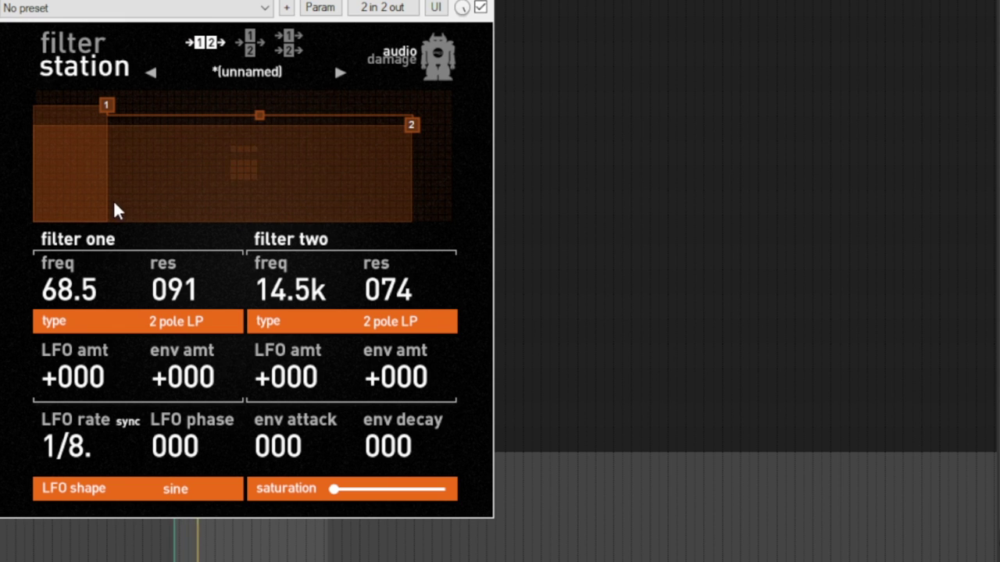
left_click_drag(105, 116, 171, 150)
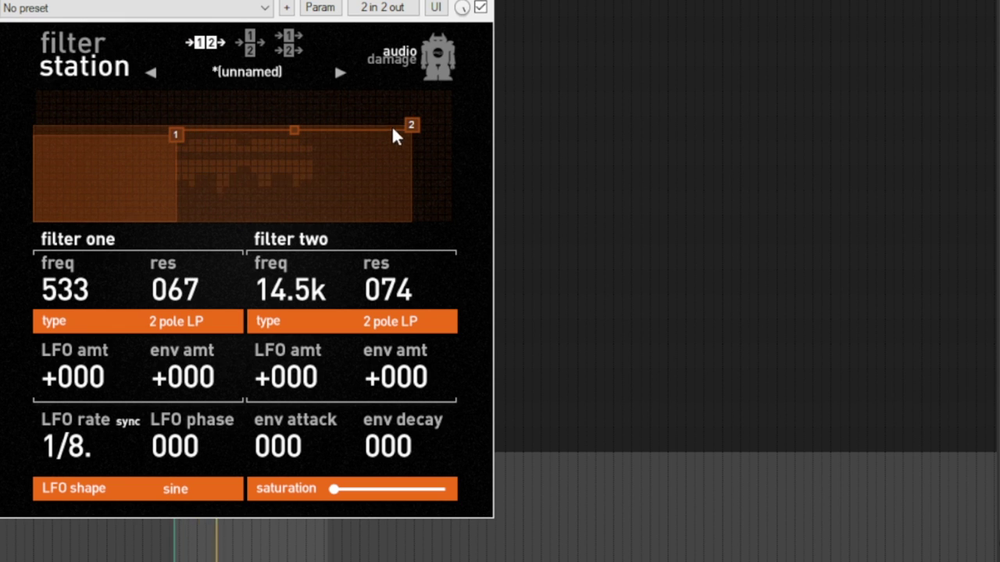
left_click_drag(289, 125, 304, 143)
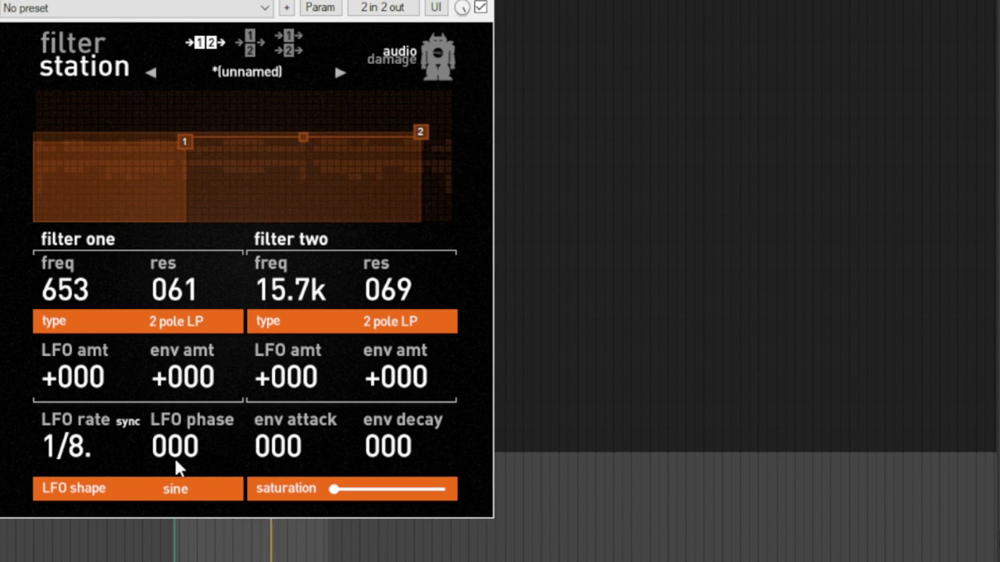
left_click_drag(331, 492, 381, 490)
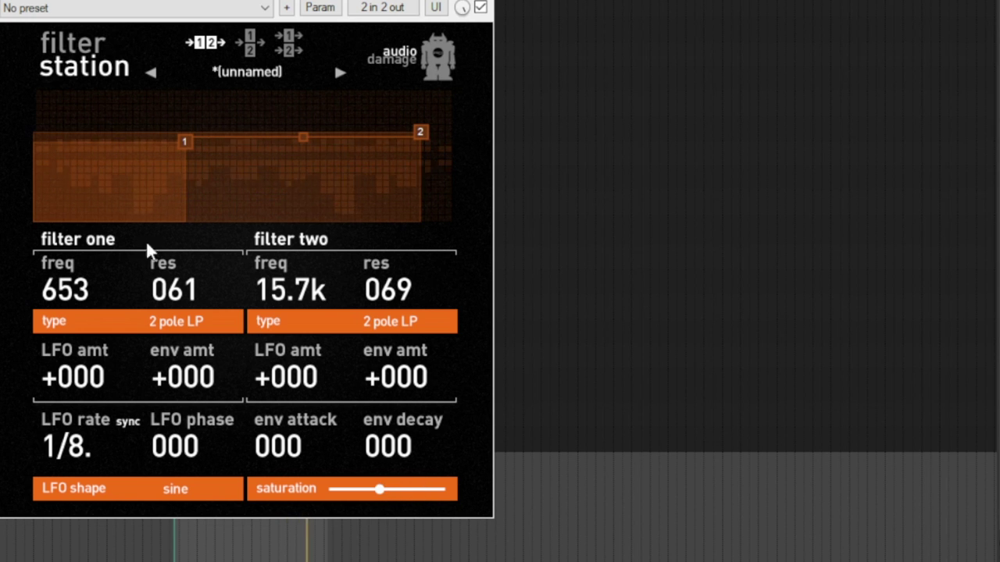
Step: Load Filterstation's Long Sweeps preset "grainy stereo", set filter two to about 12.3 kHz and shift filter one during playback
left_click(265, 8)
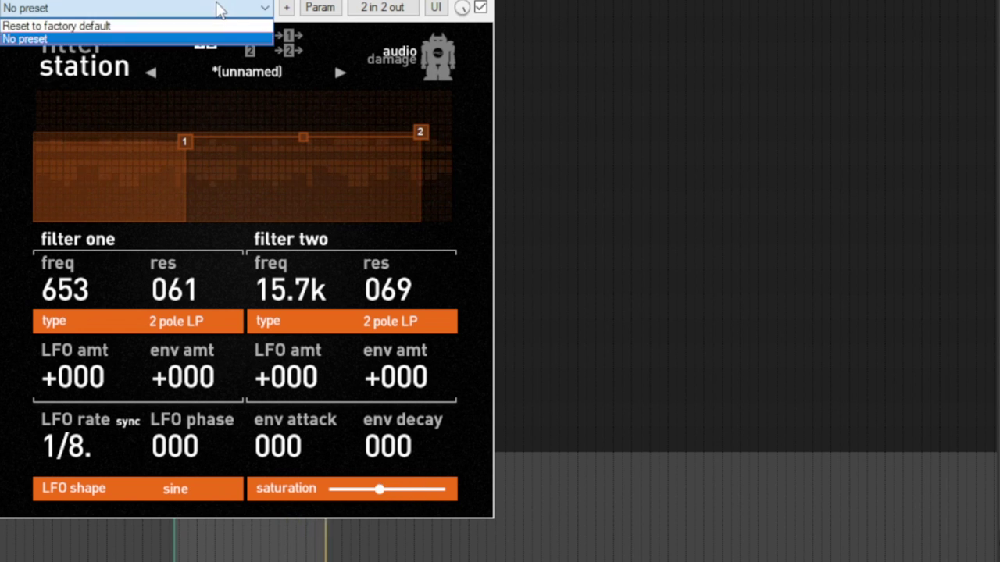
left_click(226, 26)
left_click(247, 72)
mouse_move(256, 112)
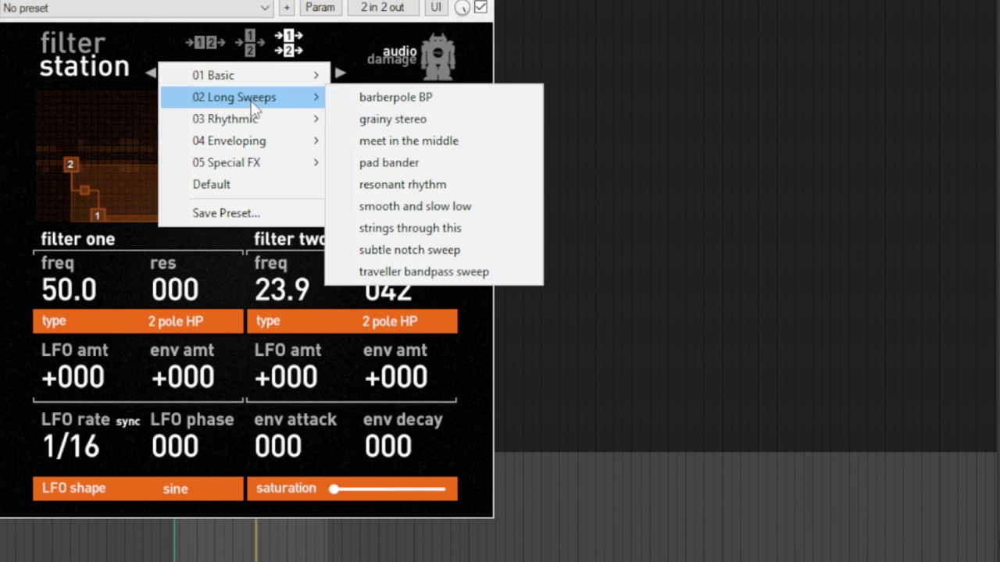
left_click(381, 119)
mouse_move(285, 143)
left_mouse_down()
mouse_move(337, 161)
mouse_move(400, 125)
left_mouse_up()
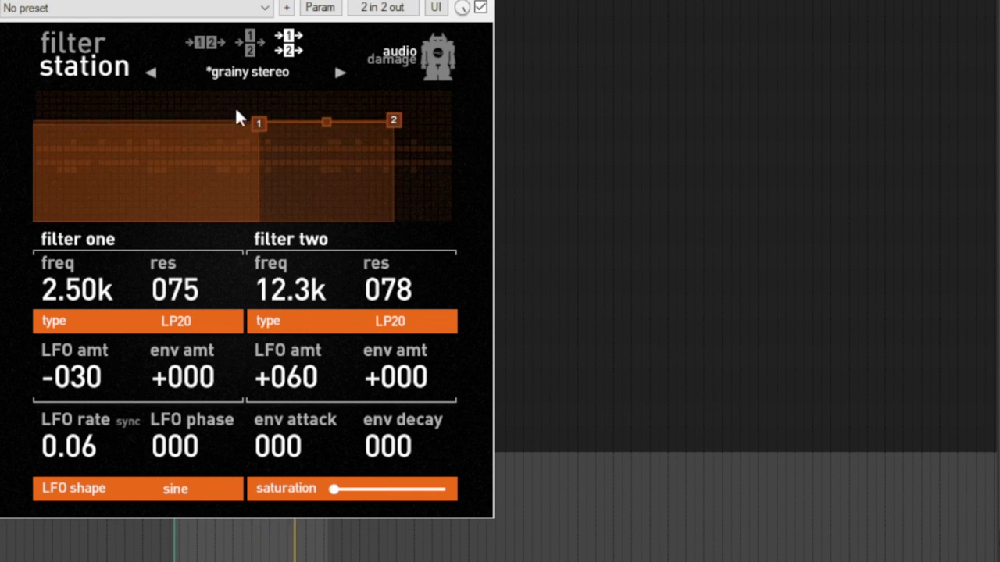
left_click_drag(261, 125, 286, 147)
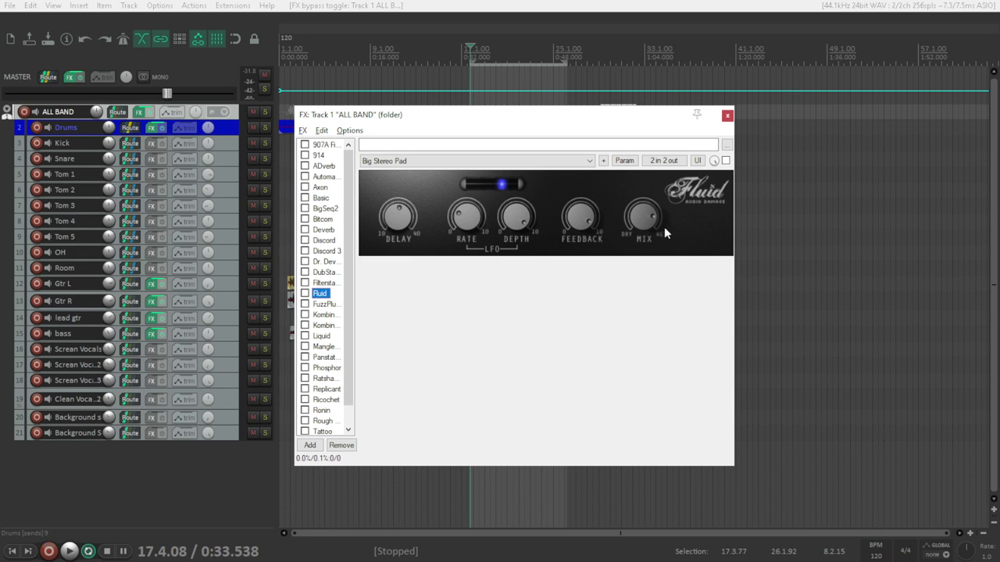
Step: Keep Fluid's Big Stereo Pad preset after viewing the built-in programs, lower its feedback, and raise delay and mix during playback
left_click(415, 161)
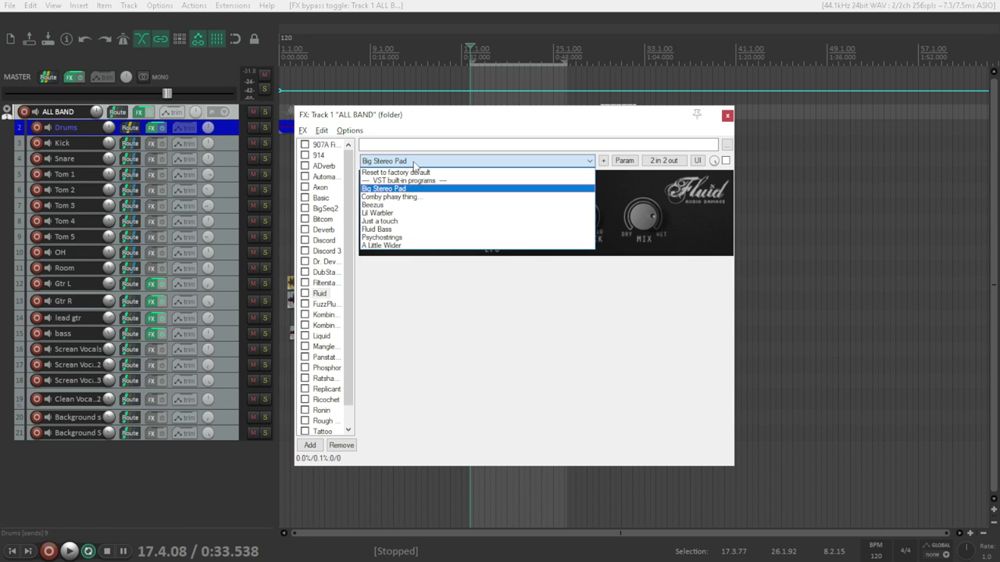
left_click(455, 273)
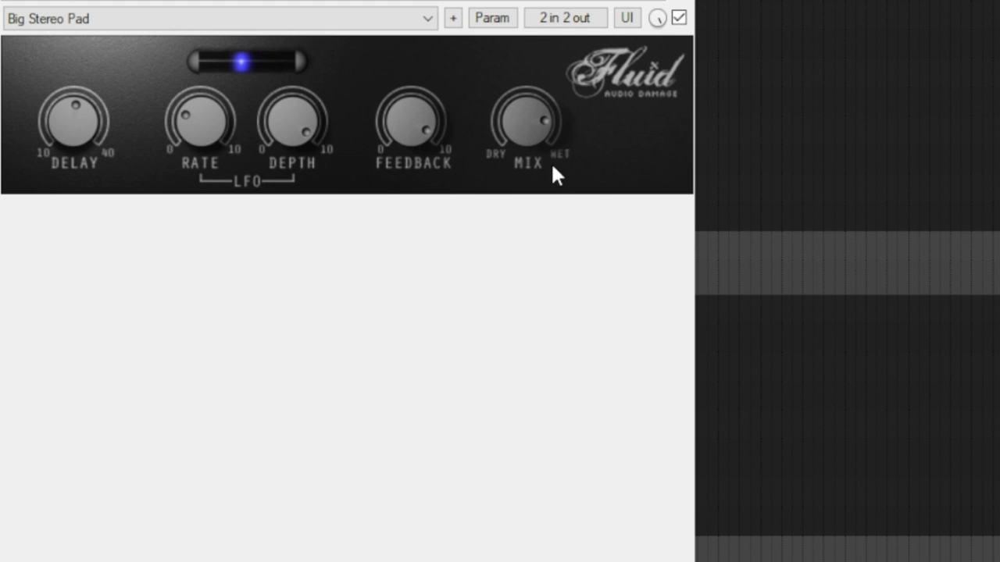
left_click_drag(535, 136, 520, 196)
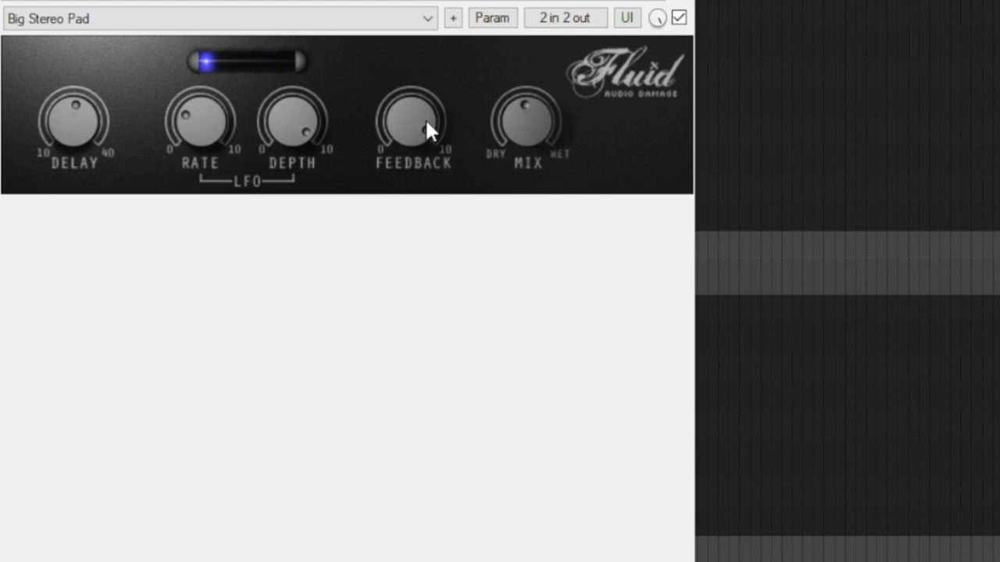
left_click_drag(426, 130, 402, 286)
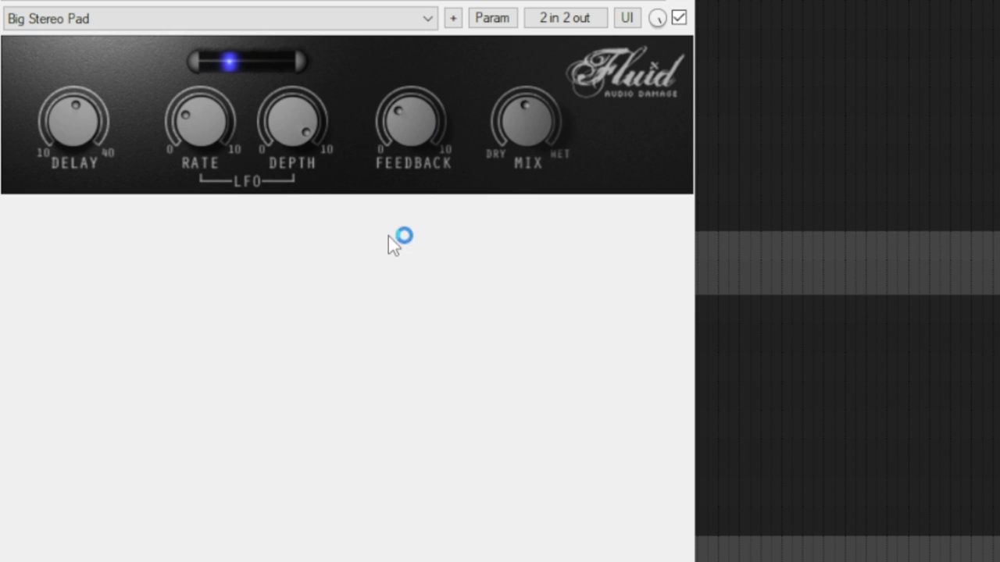
left_click_drag(84, 127, 85, 85)
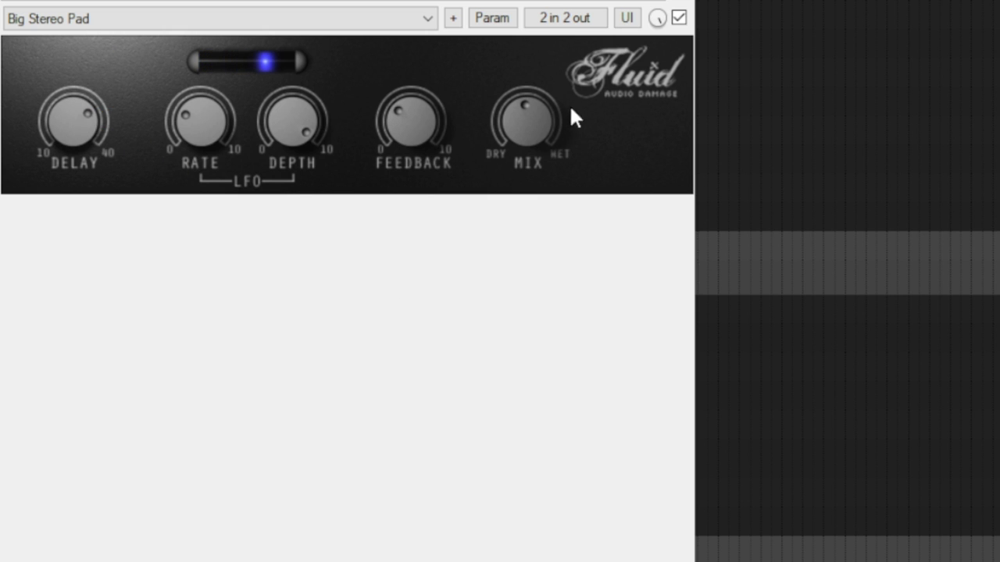
left_click_drag(558, 109, 518, 89)
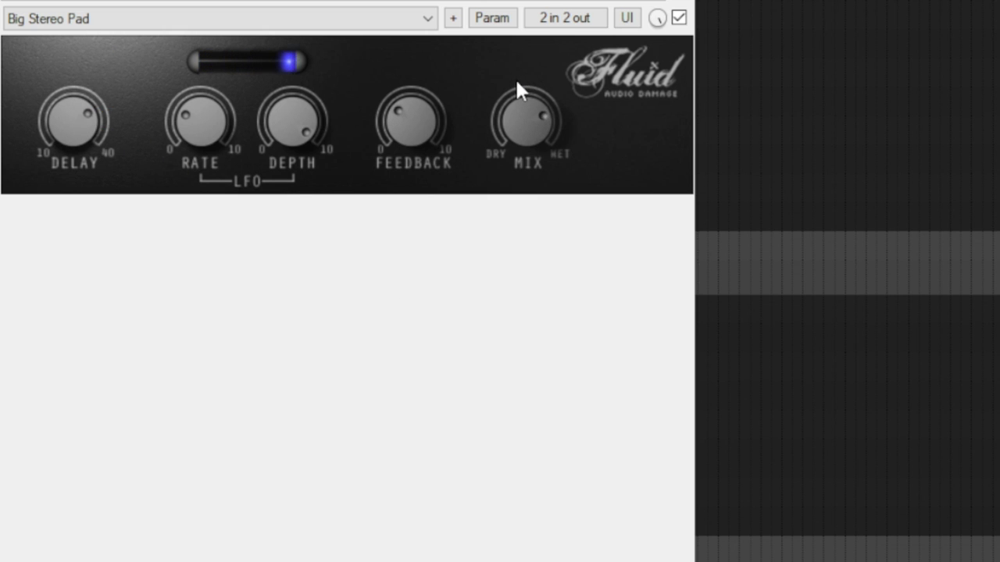
Step: Compare the dry and processed sound by toggling Fluid off and on and sweeping its mix fully dry and back toward wet
left_click(677, 18)
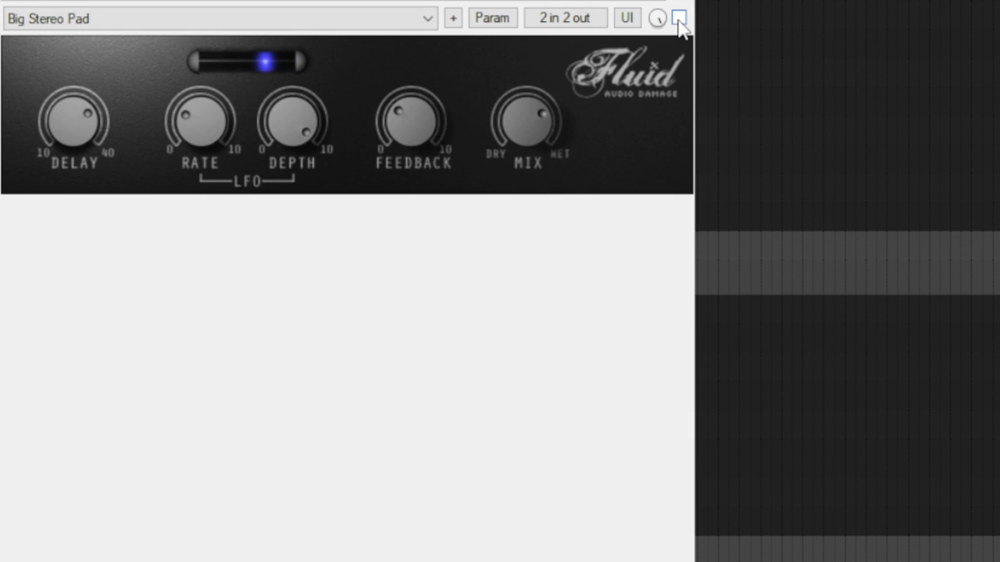
left_click(678, 18)
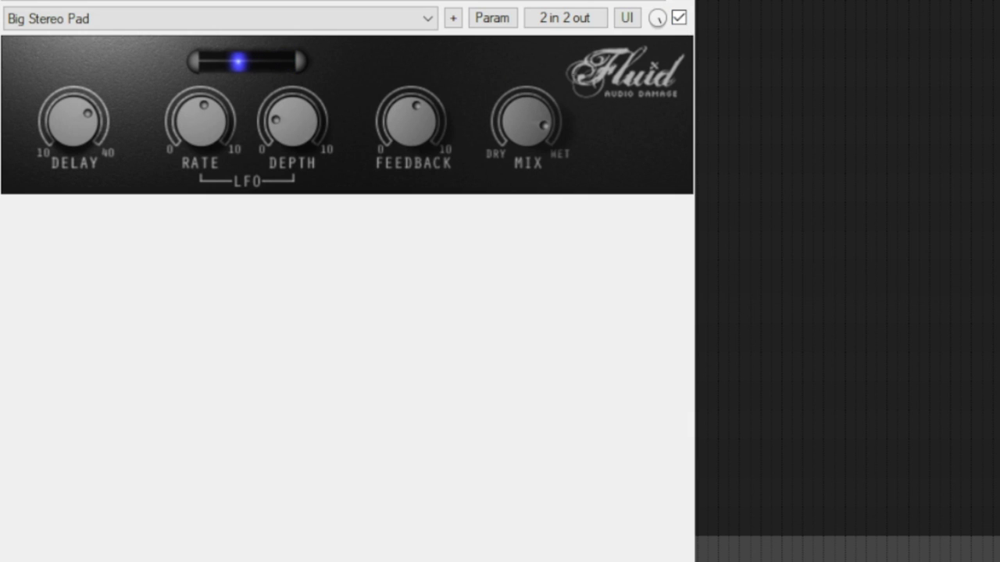
left_click_drag(535, 141, 515, 304)
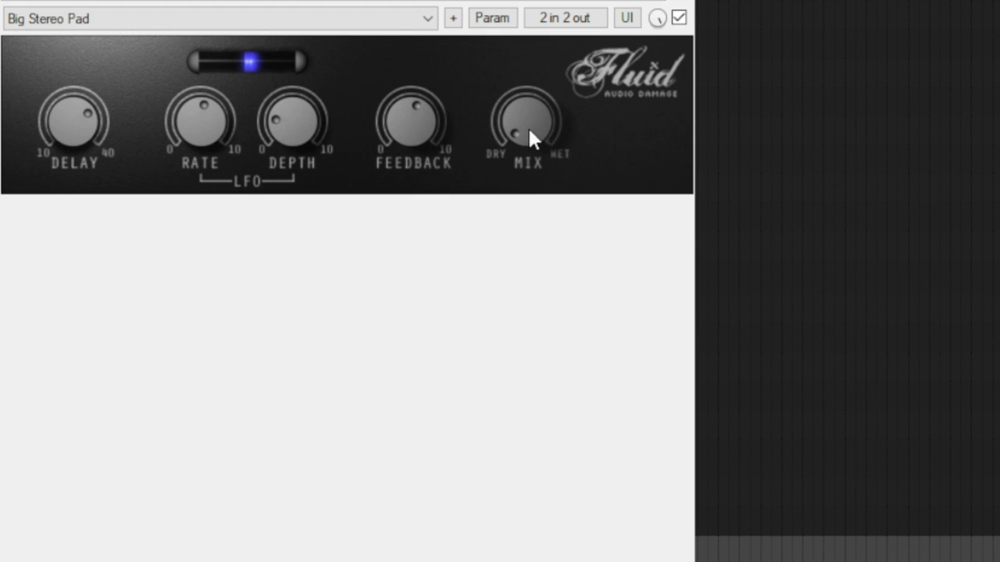
left_click_drag(531, 138, 529, 0)
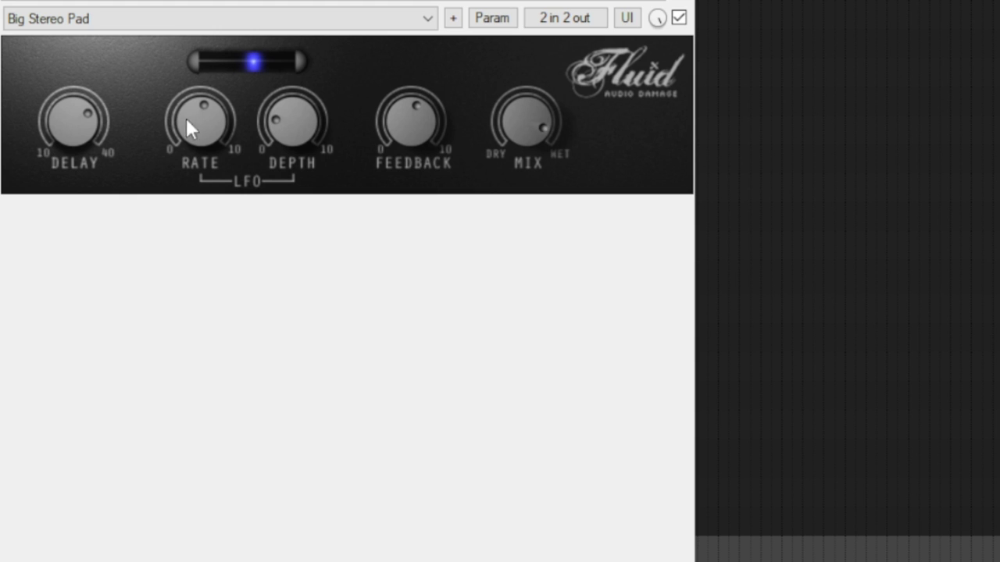
Step: Lower Fluid's delay to the middle of its range and try another built-in preset
left_click_drag(74, 117, 65, 163)
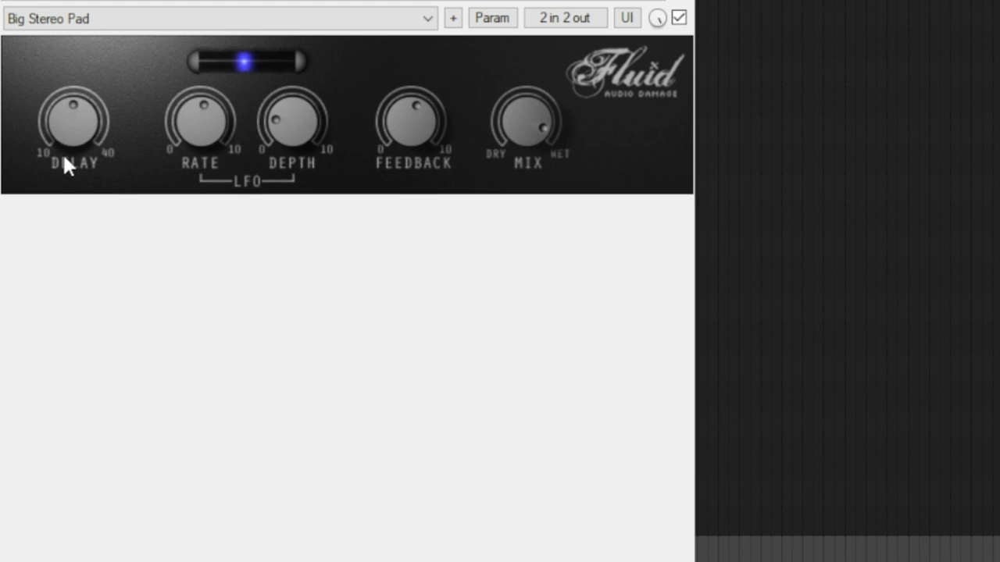
left_click(101, 27)
left_click(78, 100)
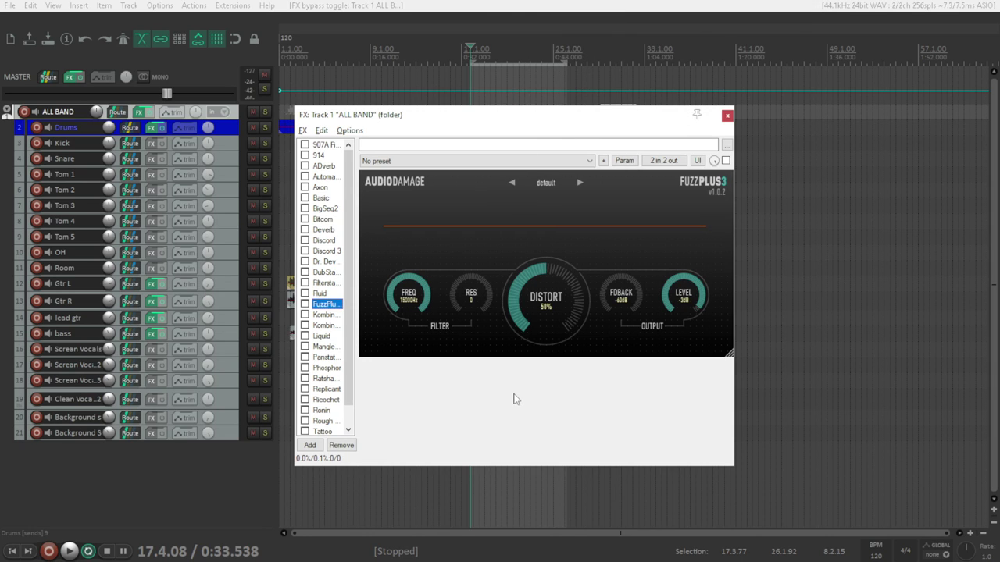
Step: Set FuzzPlus3's filter to 2283 Hz with resonance 6, feedback to -32 dB and level to -17 dB, and view its factory presets
left_click(405, 300)
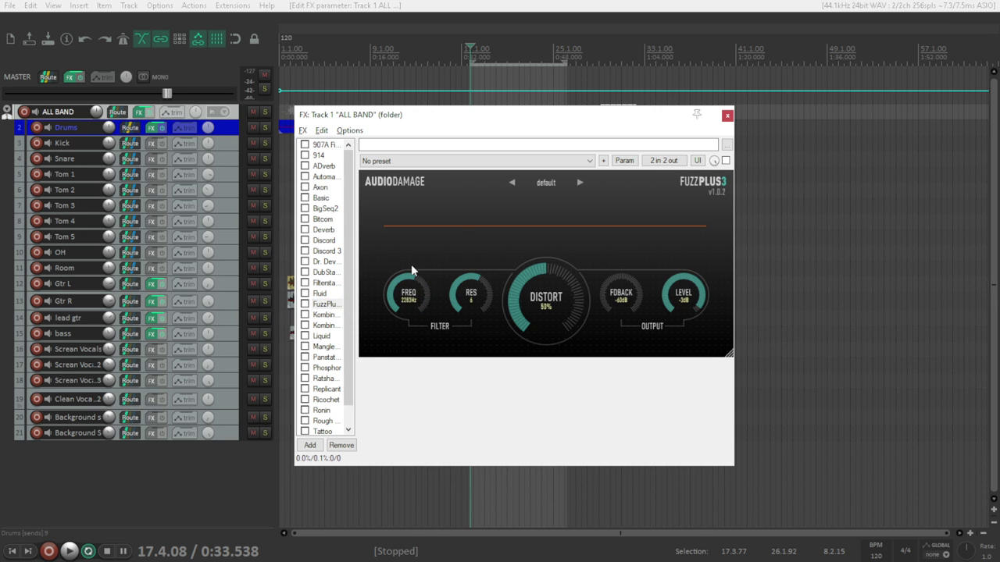
left_click_drag(617, 250, 616, 234)
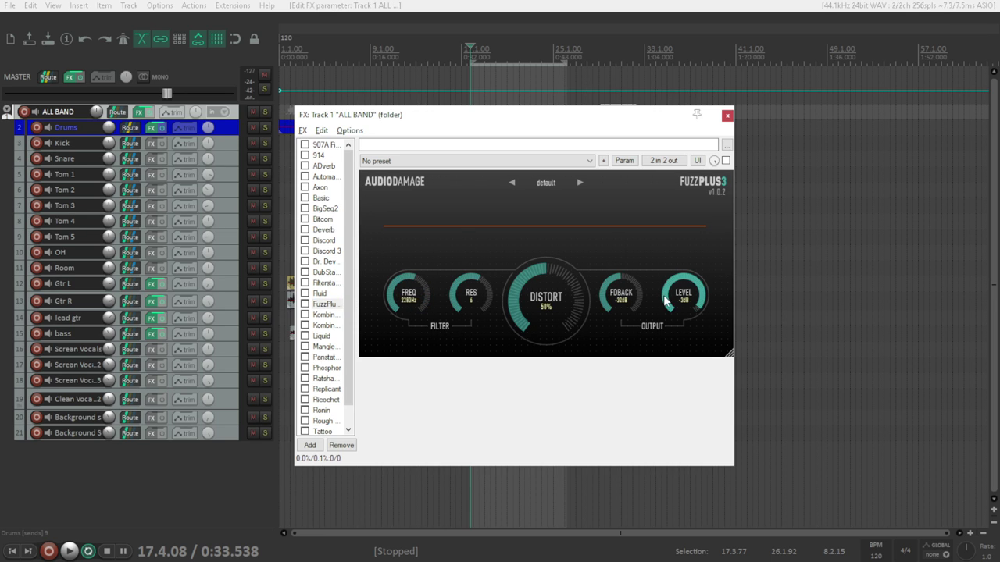
left_click_drag(683, 293, 662, 331)
left_click(546, 183)
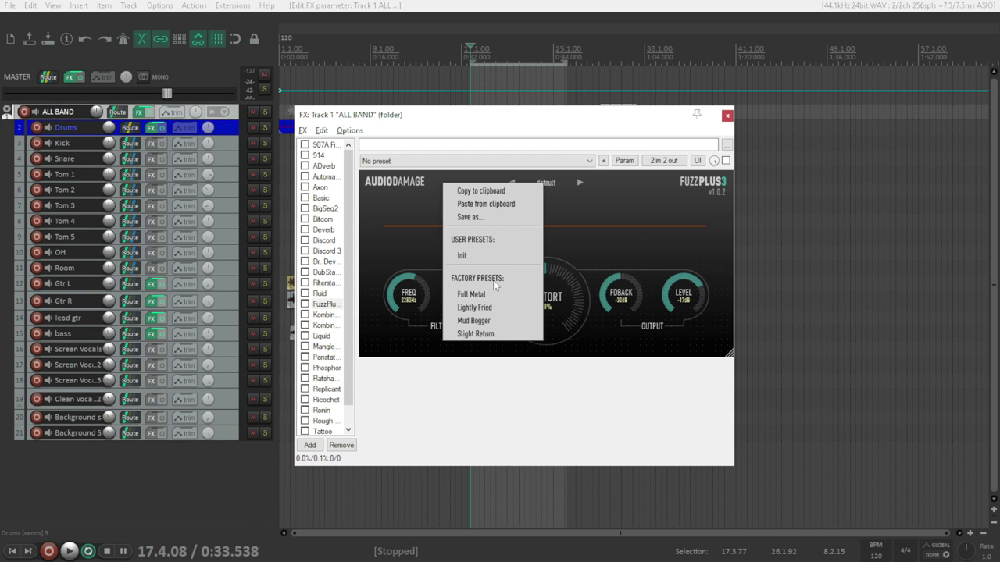
left_click(509, 369)
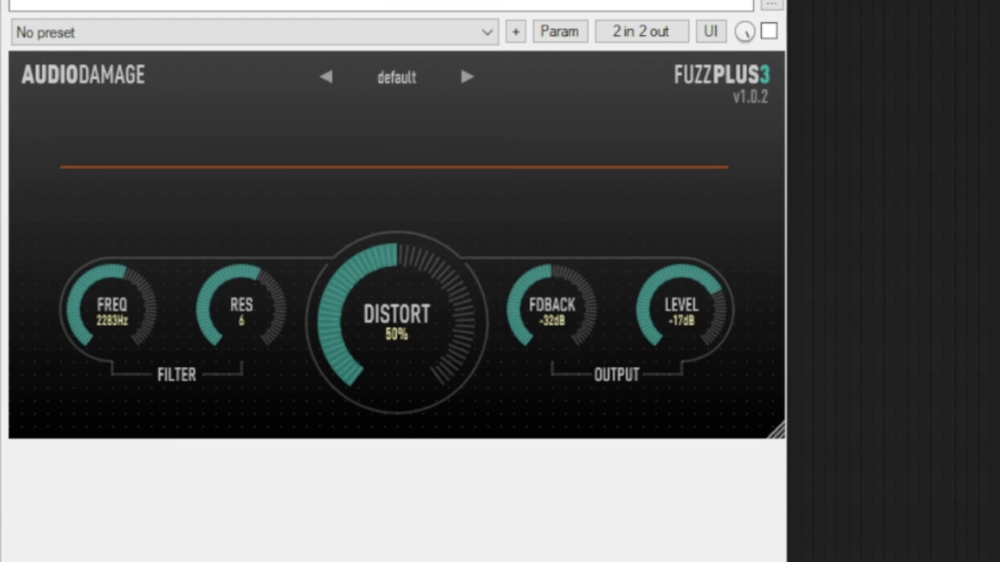
Step: Play the mix through FuzzPlus3 and set feedback to -18 dB, filter frequency to 2447 Hz and distortion to 54%
key("space")
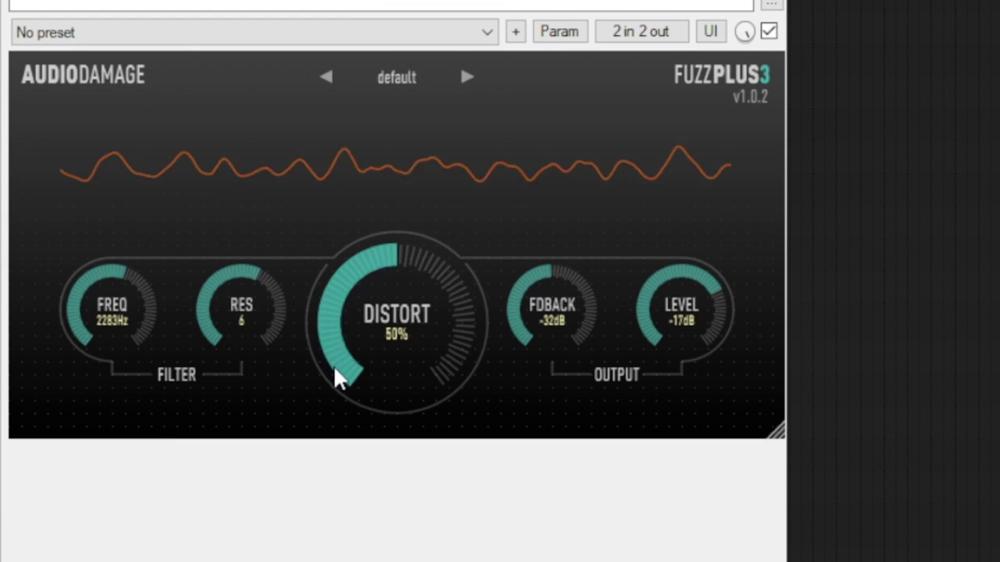
left_click_drag(337, 375, 340, 324)
left_click_drag(553, 271, 556, 226)
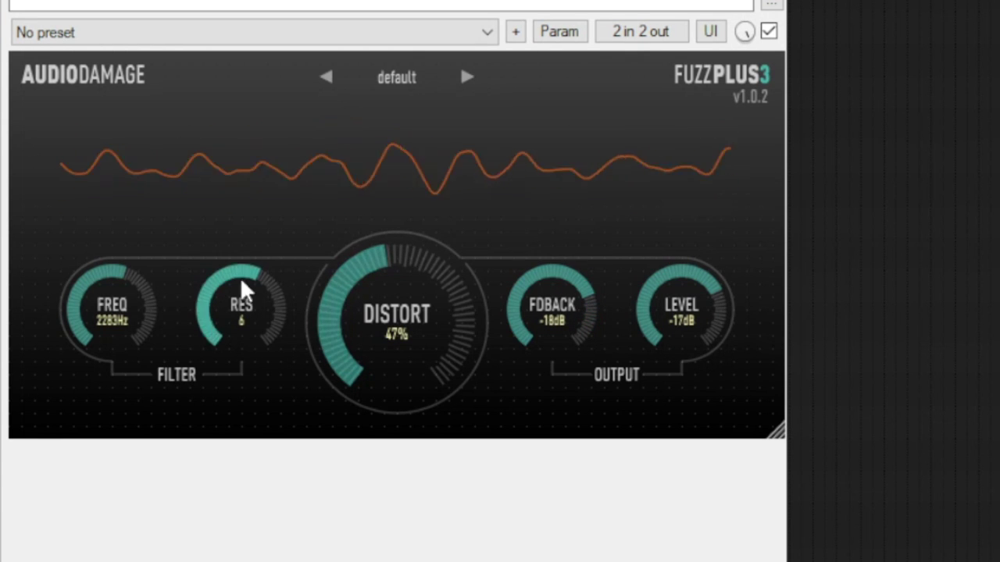
left_click_drag(99, 293, 109, 252)
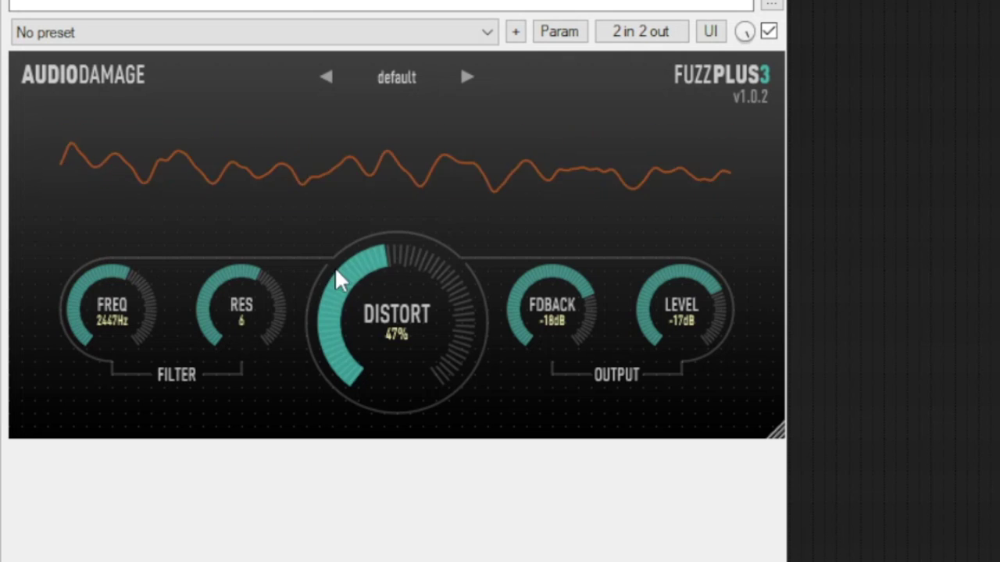
left_click_drag(339, 279, 299, 221)
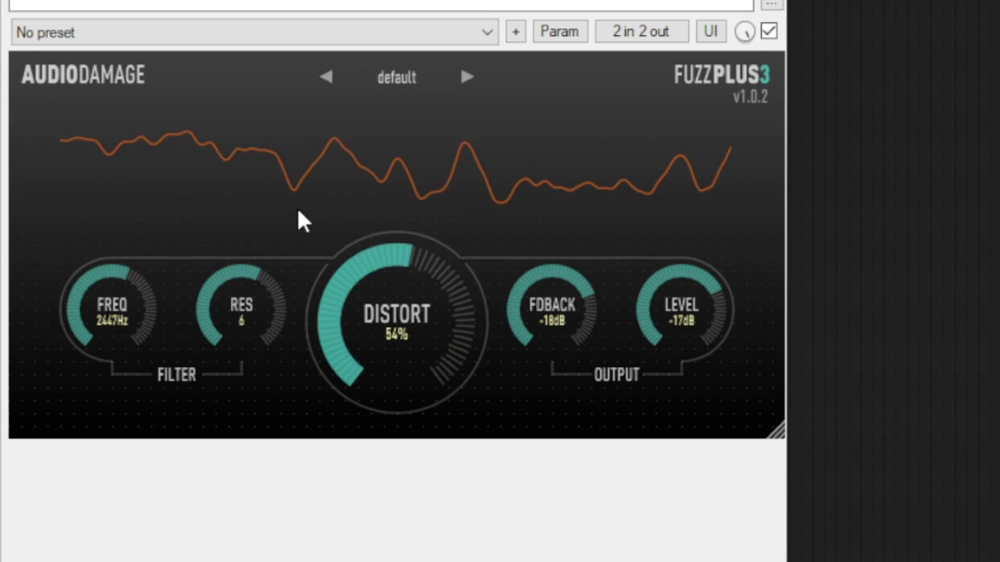
Step: Load FuzzPlus3's Full Metal preset and lower its distortion amount
left_click(397, 80)
left_click(285, 308)
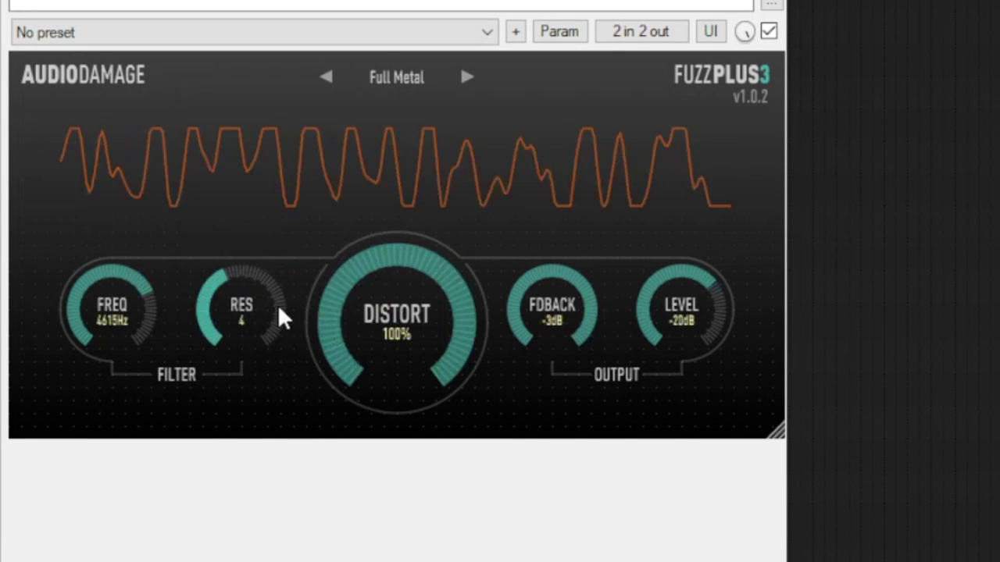
left_click_drag(371, 277, 346, 351)
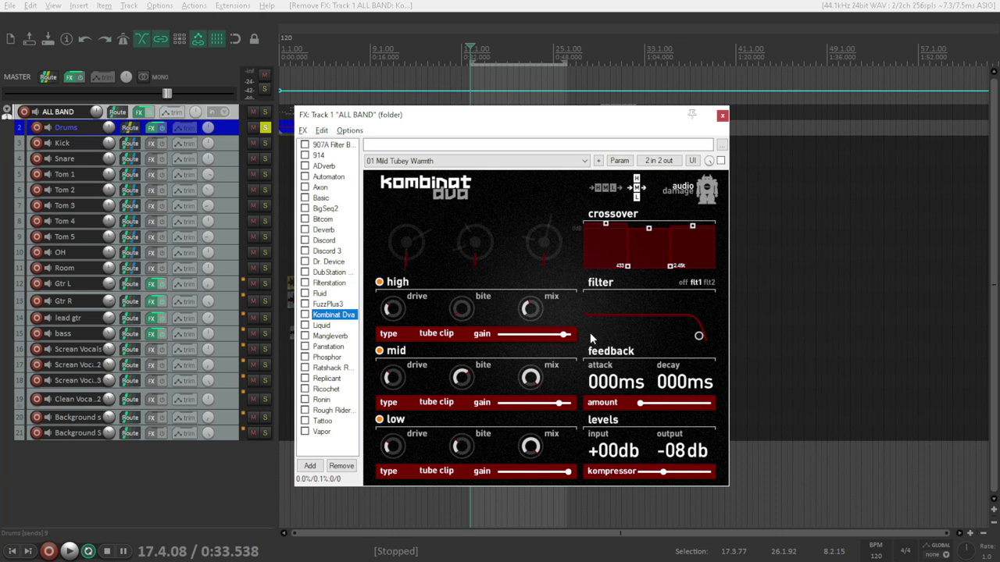
Step: Lower Kombinat Dva's filter cutoff, set its feedback decay to 100 ms and view the low band's distortion types
left_click_drag(699, 336, 681, 325)
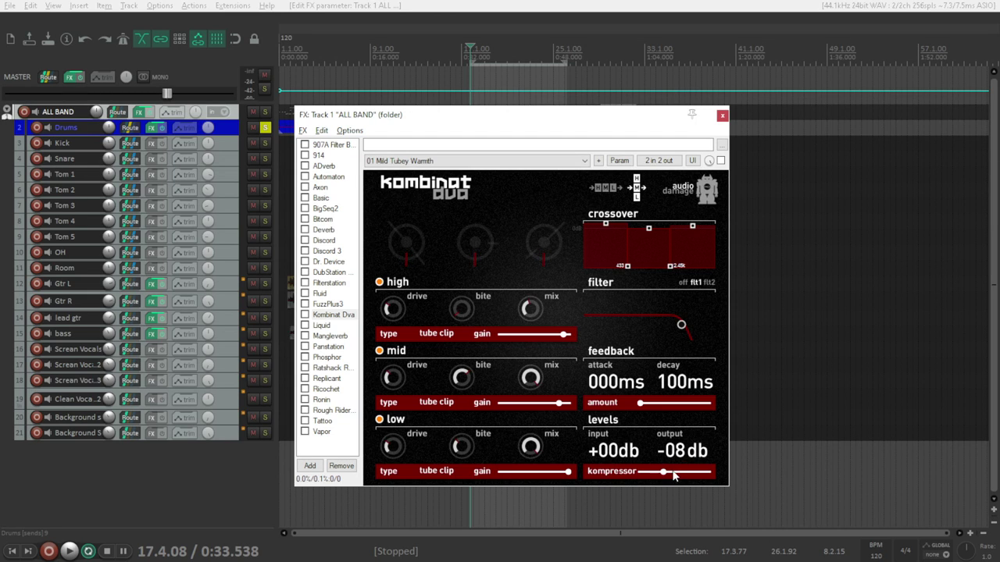
left_click(430, 471)
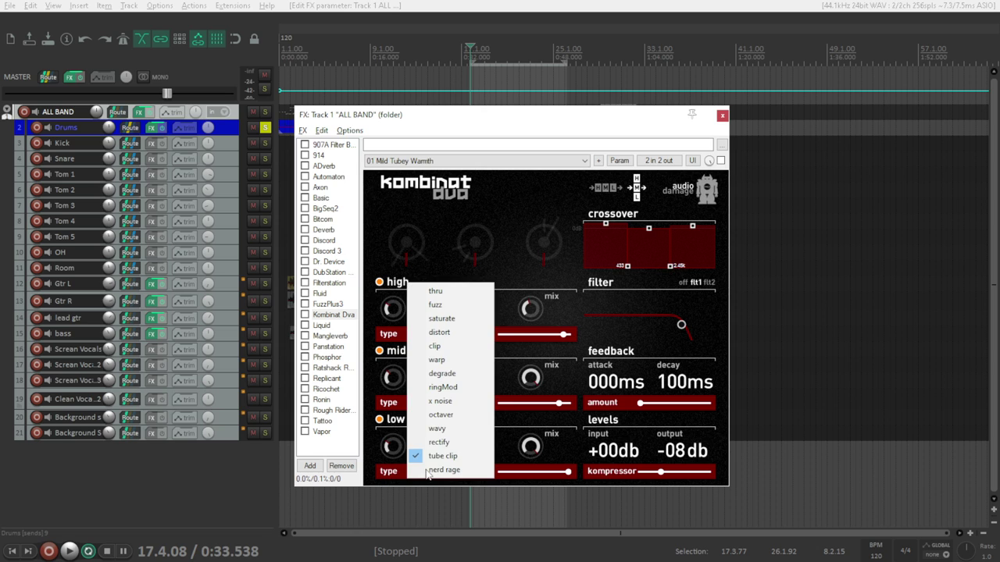
left_click(672, 249)
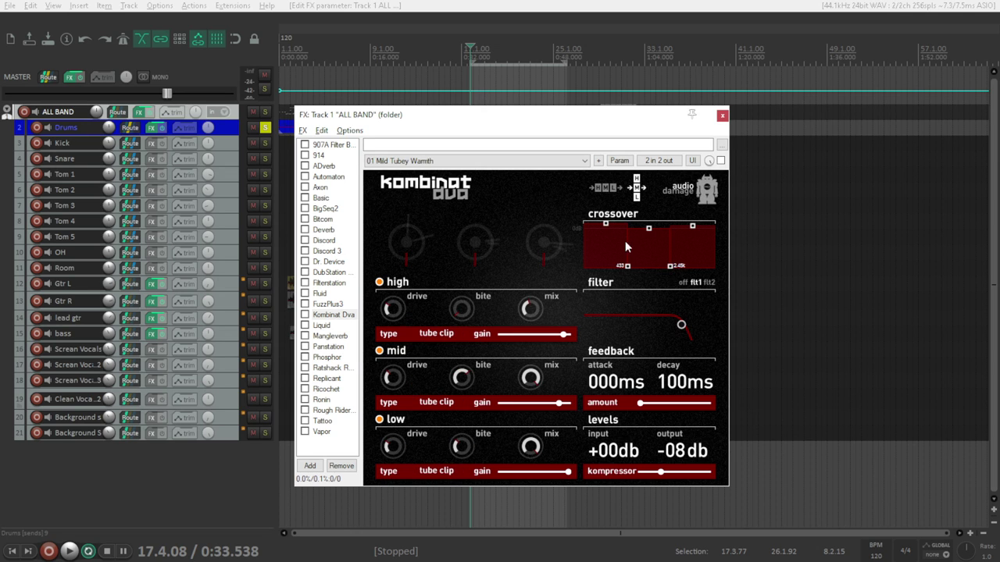
Step: Set Kombinat Dva's crossover frequencies to 373 Hz and 2.85 kHz and view its factory presets
left_click_drag(627, 268, 677, 269)
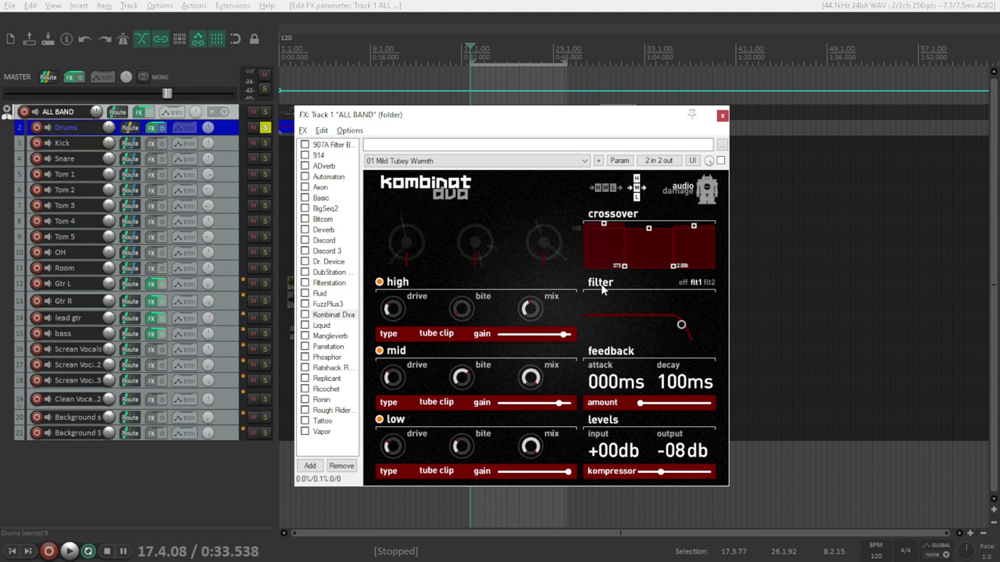
left_click(458, 161)
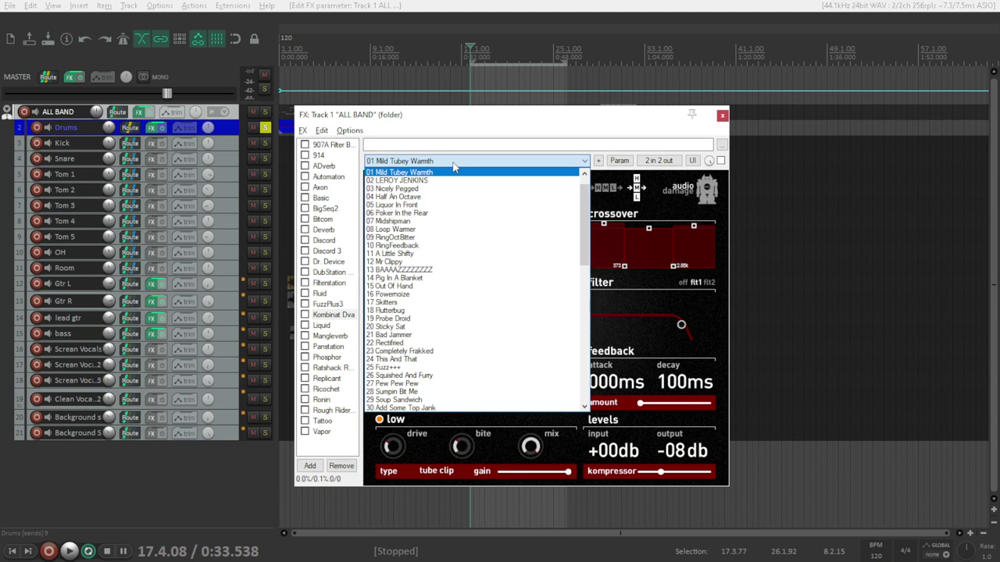
left_click(607, 173)
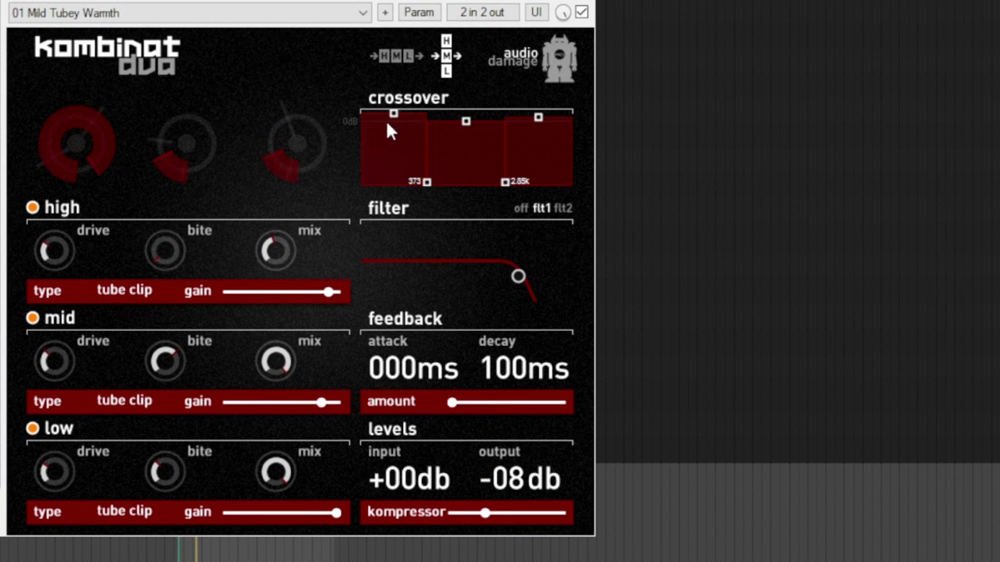
Step: Adjust the low, mid and high band levels in Kombinat Dva's crossover to slightly below 0 dB during playback
mouse_move(393, 114)
left_mouse_down()
mouse_move(392, 155)
mouse_move(396, 131)
left_mouse_up()
left_click_drag(465, 121, 466, 132)
left_click_drag(538, 118, 538, 124)
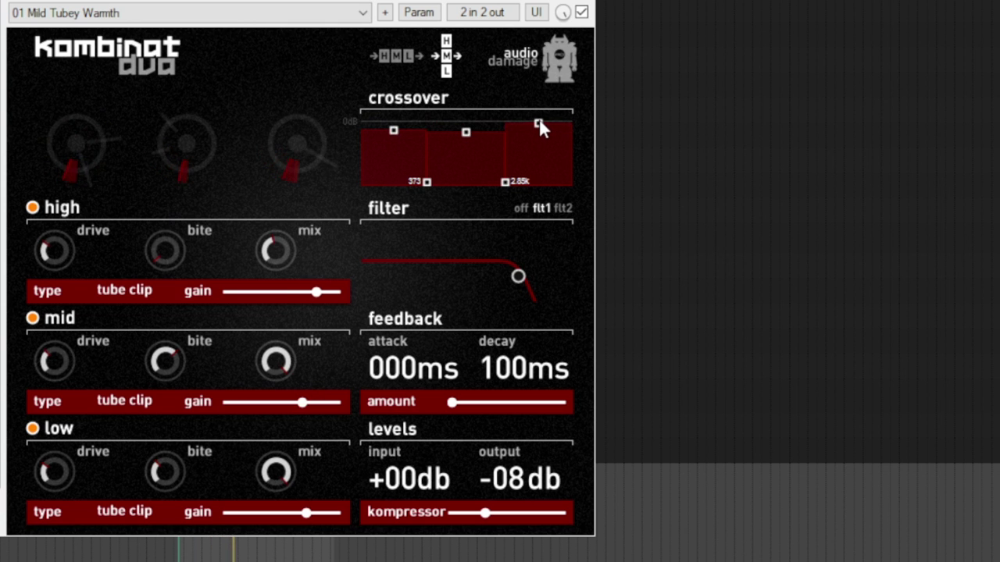
left_click_drag(466, 132, 467, 128)
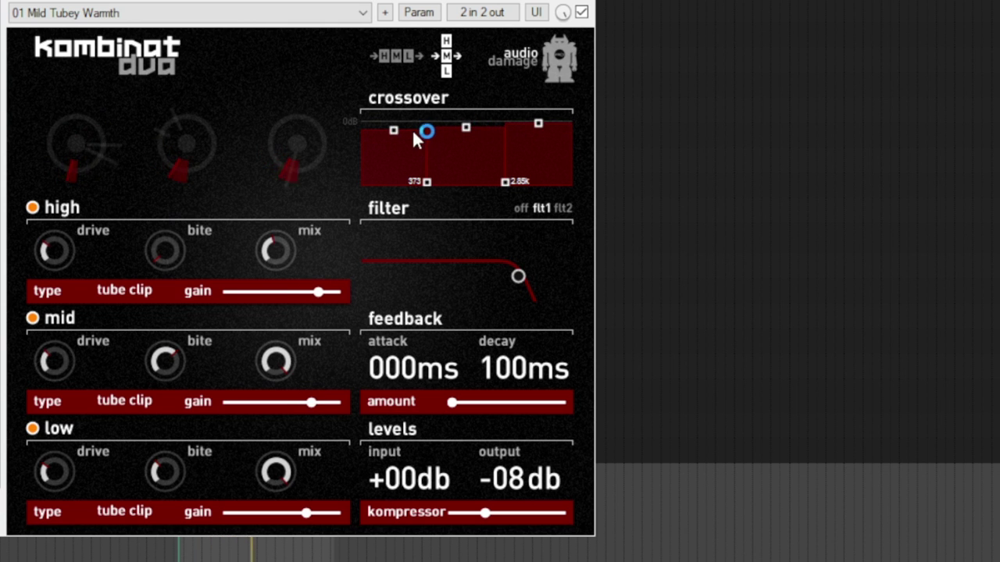
left_click_drag(393, 129, 395, 125)
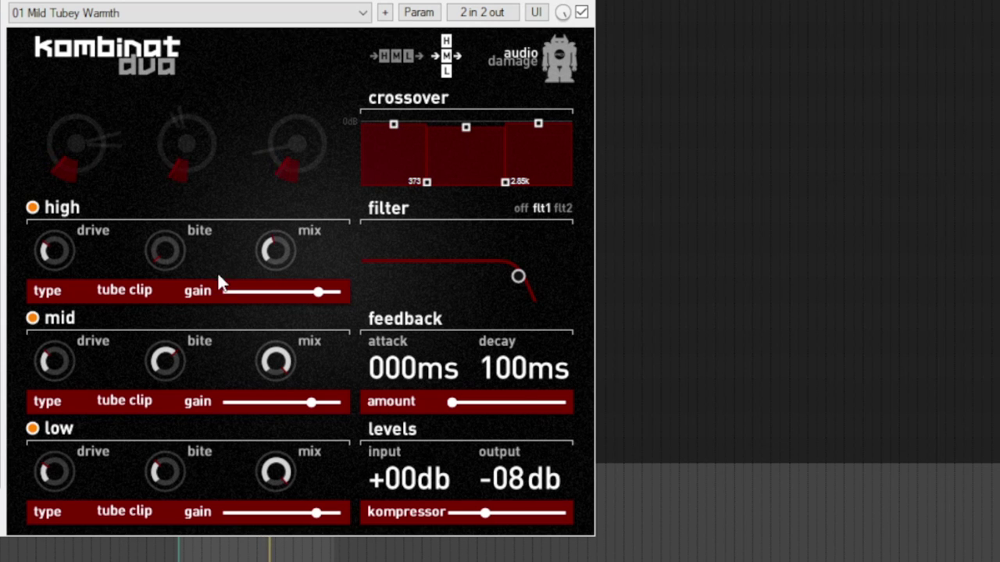
Step: Audition Kombinat Dva's low band alone and its mid band alone by switching the bands on and off
left_click(32, 319)
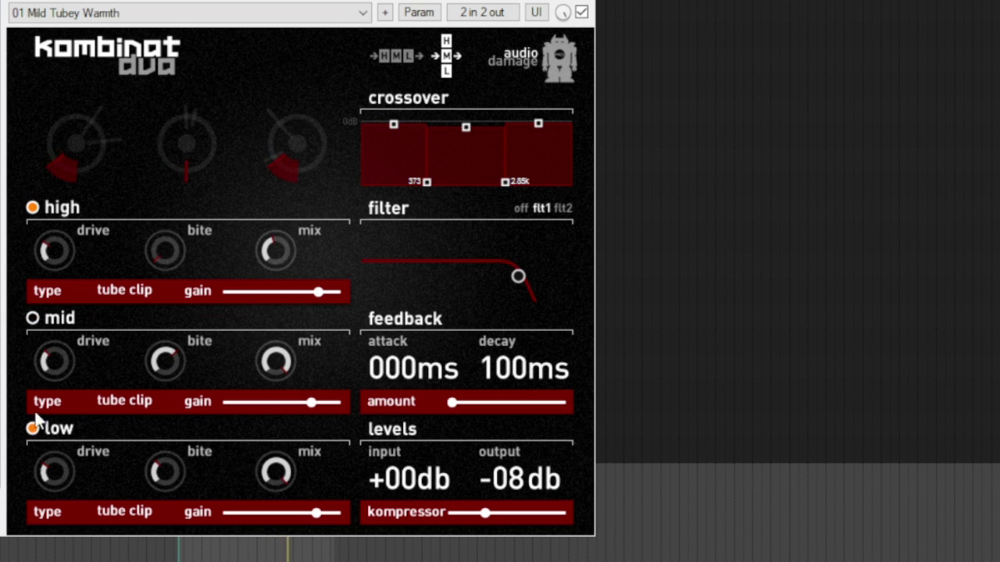
left_click(32, 207)
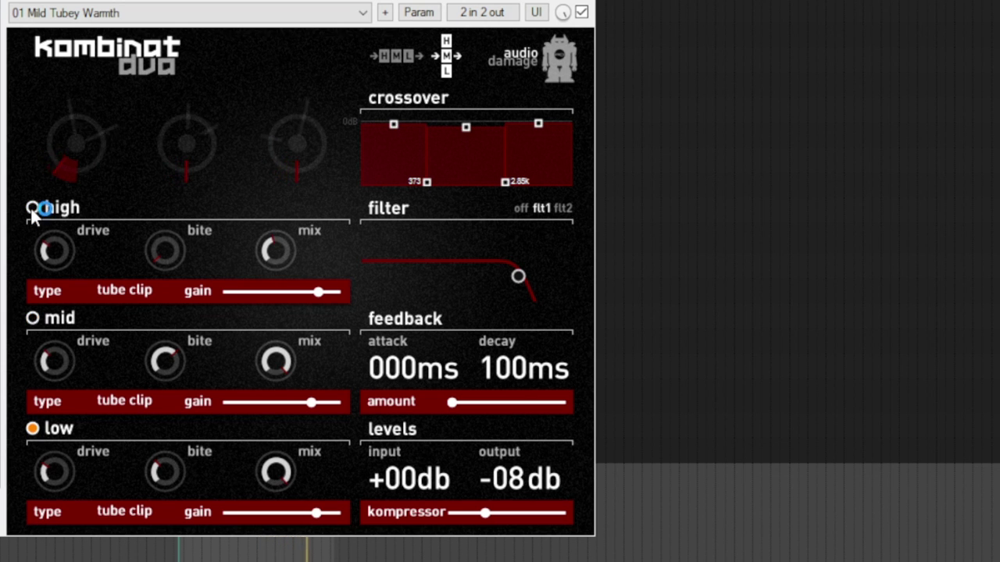
left_click(32, 318)
left_click(32, 428)
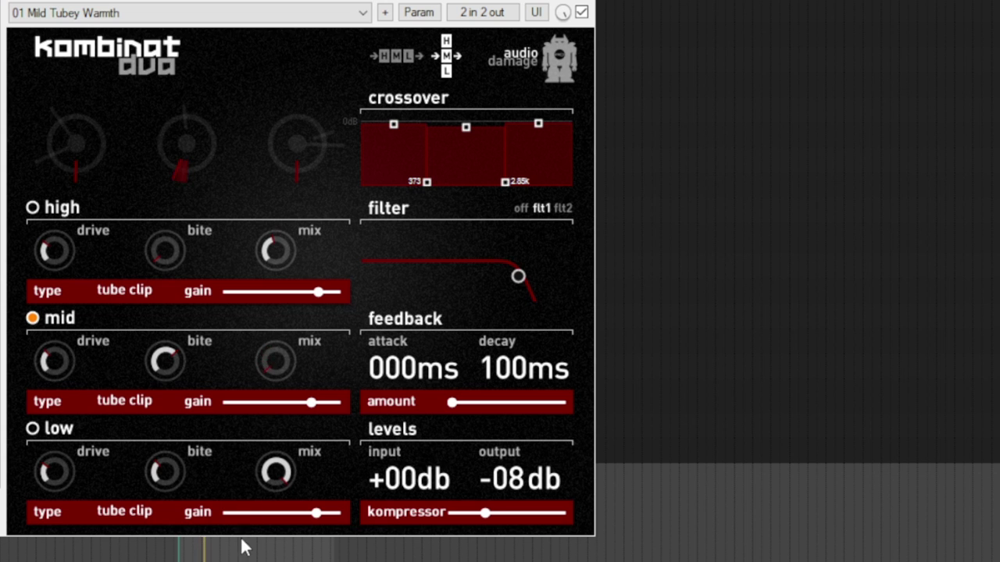
Step: Try the wavy and saturate distortion types on Kombinat Dva's mid band and settle on fuzz
left_click(125, 401)
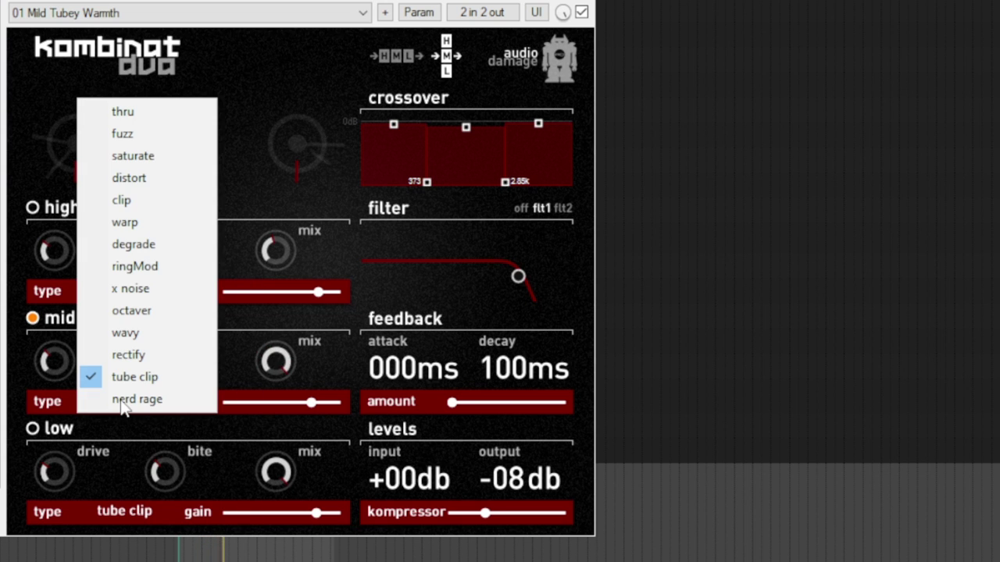
left_click(119, 333)
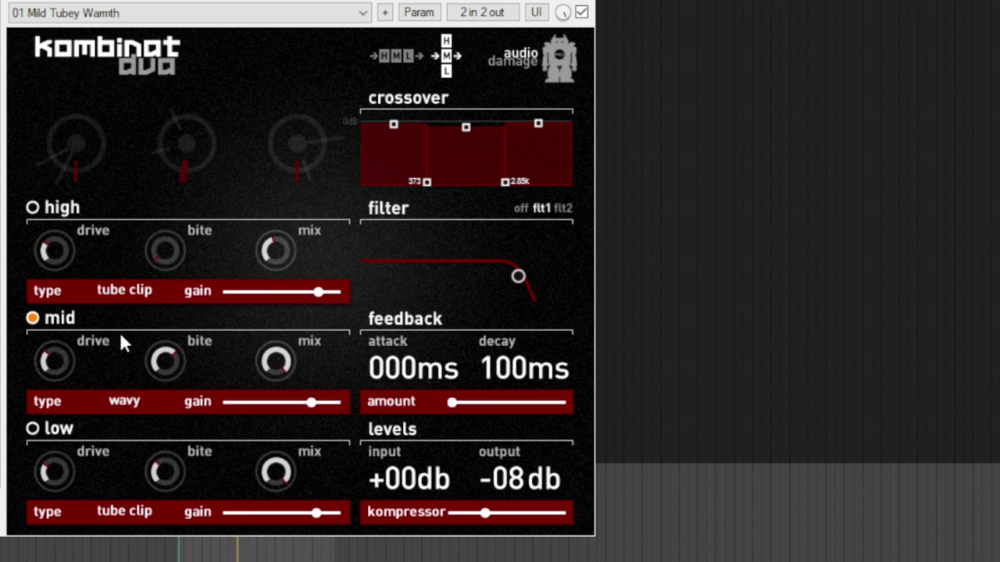
left_click(121, 398)
left_click(135, 157)
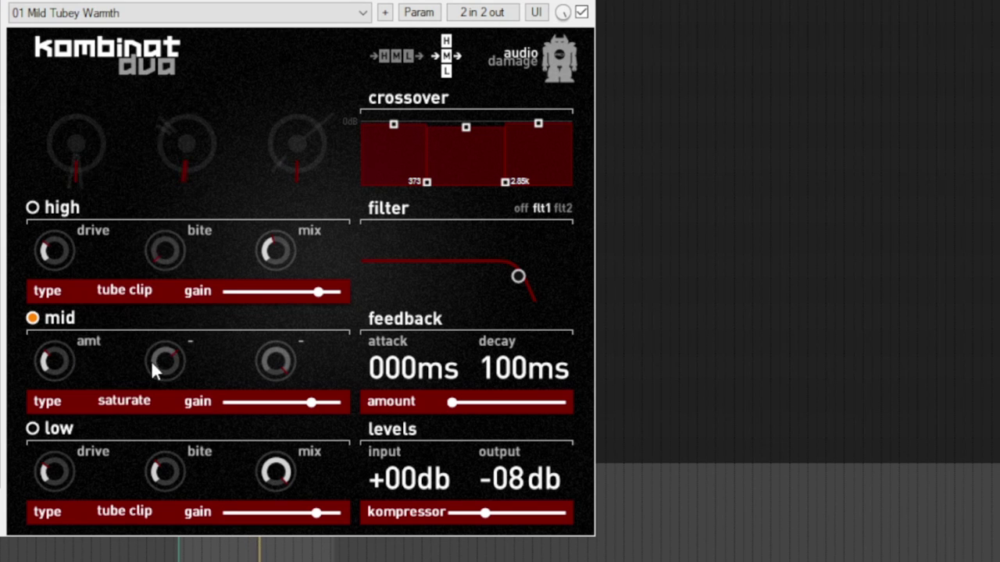
left_click(129, 401)
left_click(130, 134)
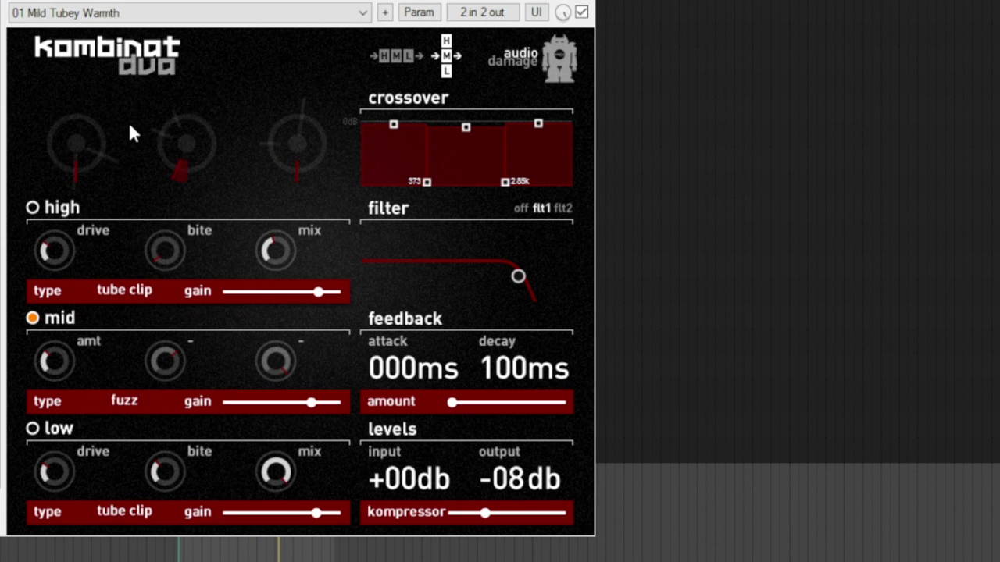
Step: Raise Kombinat Dva's filter cutoff and audition the presets 07 Midshipman and 19 Probe Droid
mouse_move(518, 276)
left_mouse_down()
mouse_move(396, 268)
mouse_move(534, 267)
left_mouse_up()
left_click(132, 13)
left_click(94, 111)
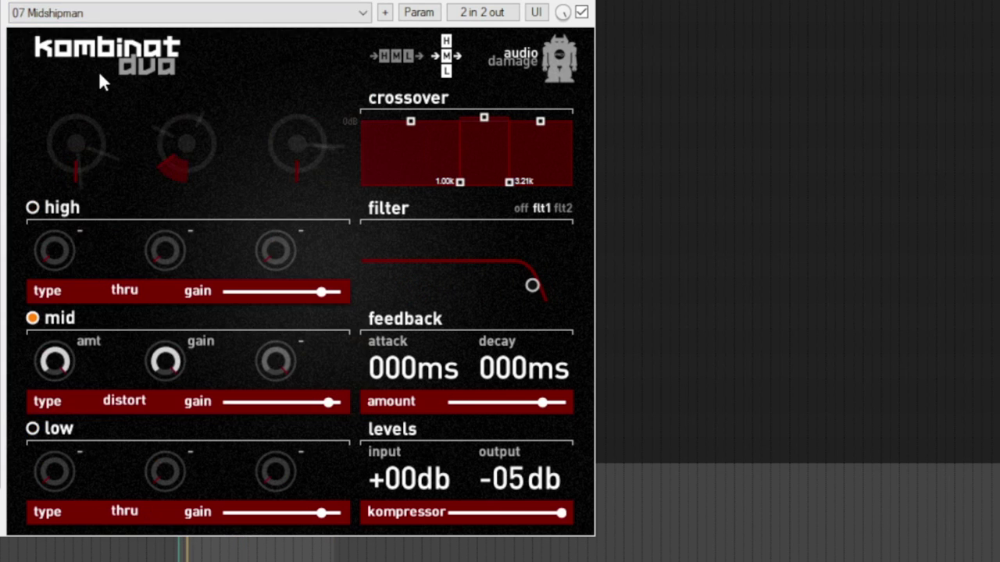
left_click(100, 14)
left_click(62, 188)
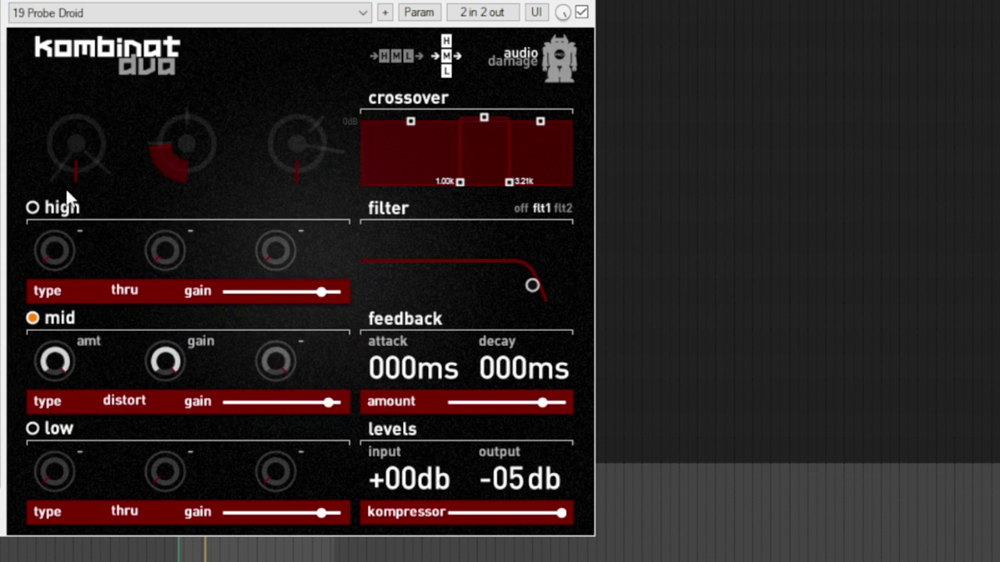
left_click(67, 14)
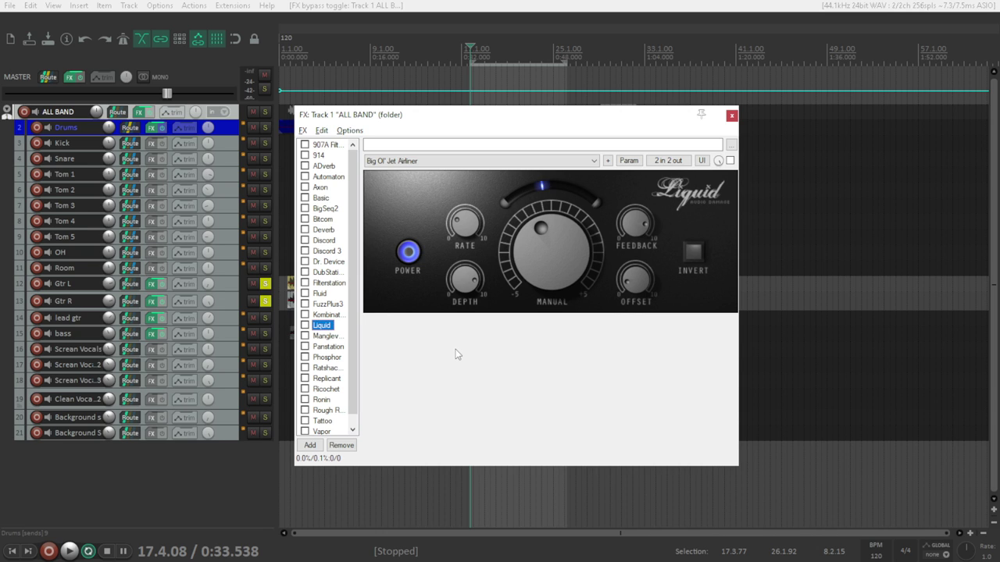
Step: Turn up Liquid's Manual control and view its preset list while keeping Big Ol' Jet Airliner
left_click(471, 231)
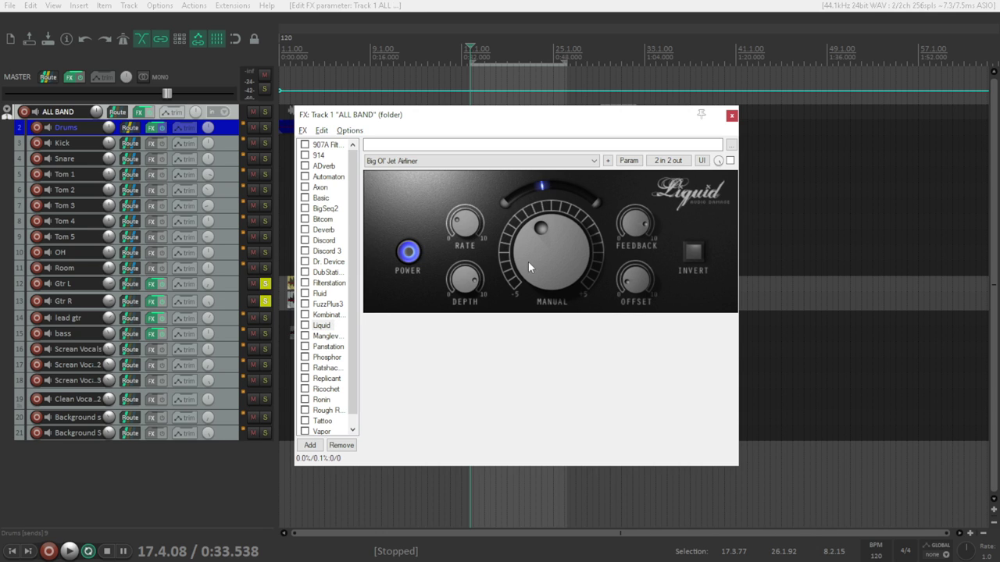
left_click_drag(528, 250, 541, 230)
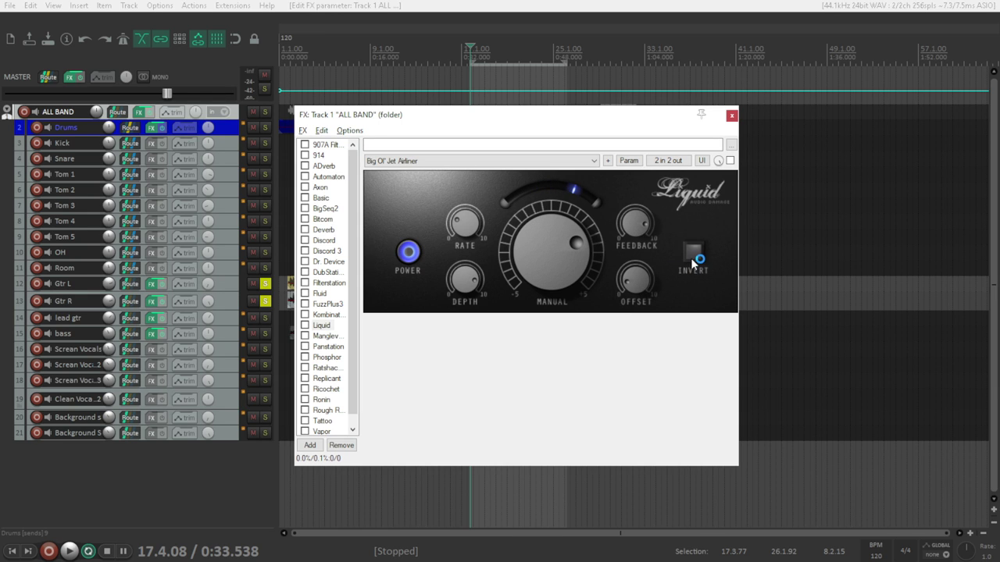
left_click(422, 161)
left_click(497, 346)
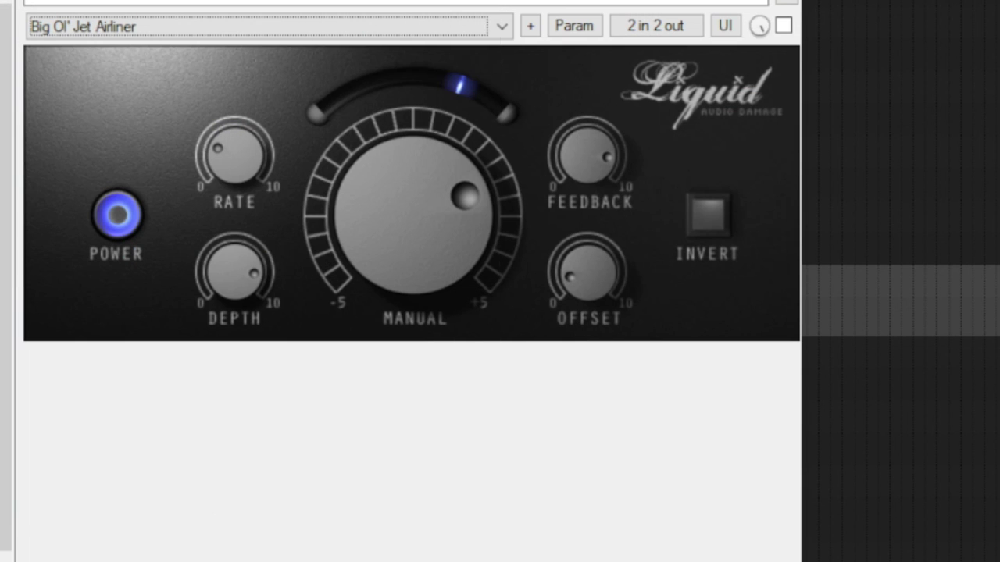
Step: Enable Liquid on the guitars and lower its Manual, Rate, Depth and Feedback while raising Offset
left_click(784, 25)
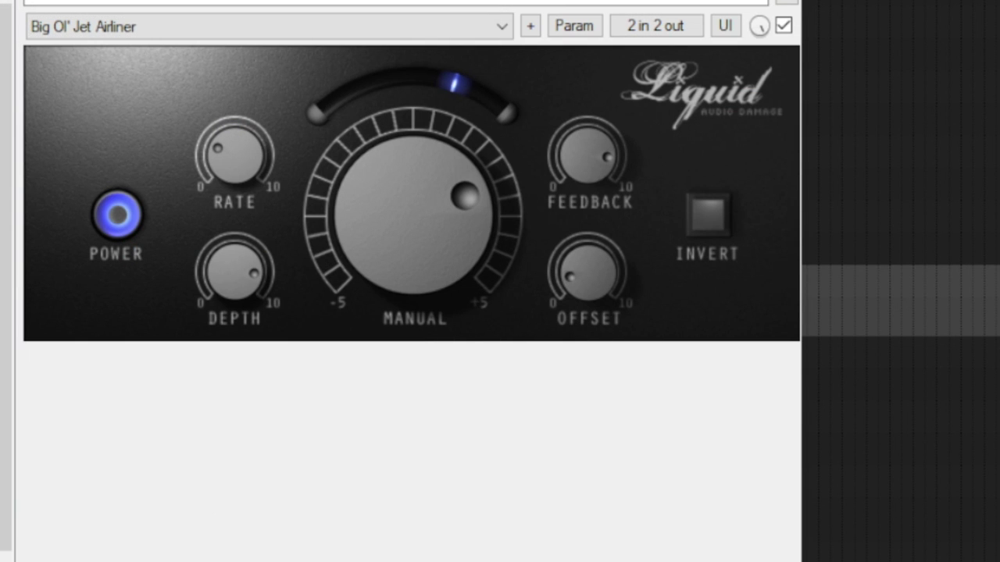
left_click_drag(428, 207, 415, 266)
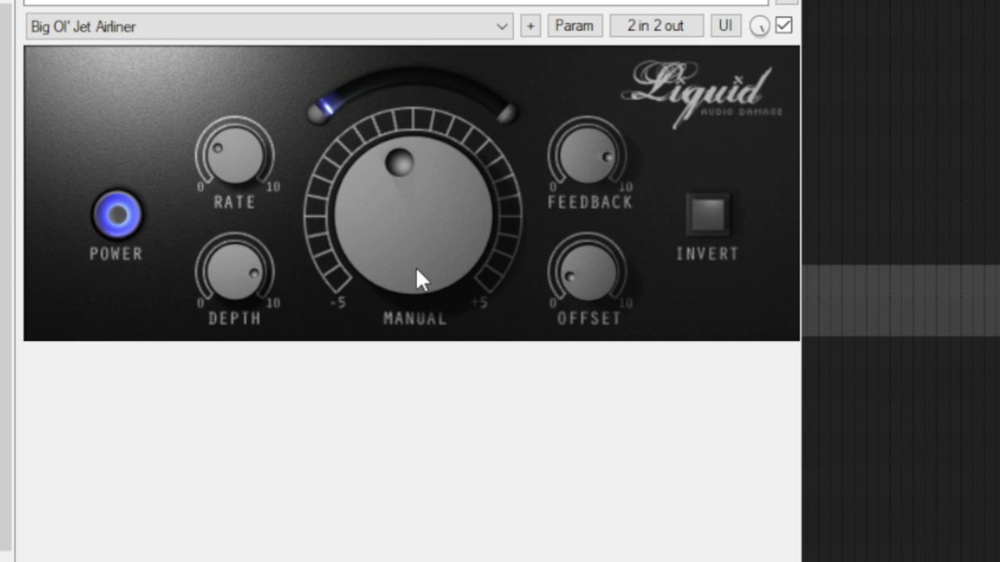
left_click_drag(240, 153, 229, 373)
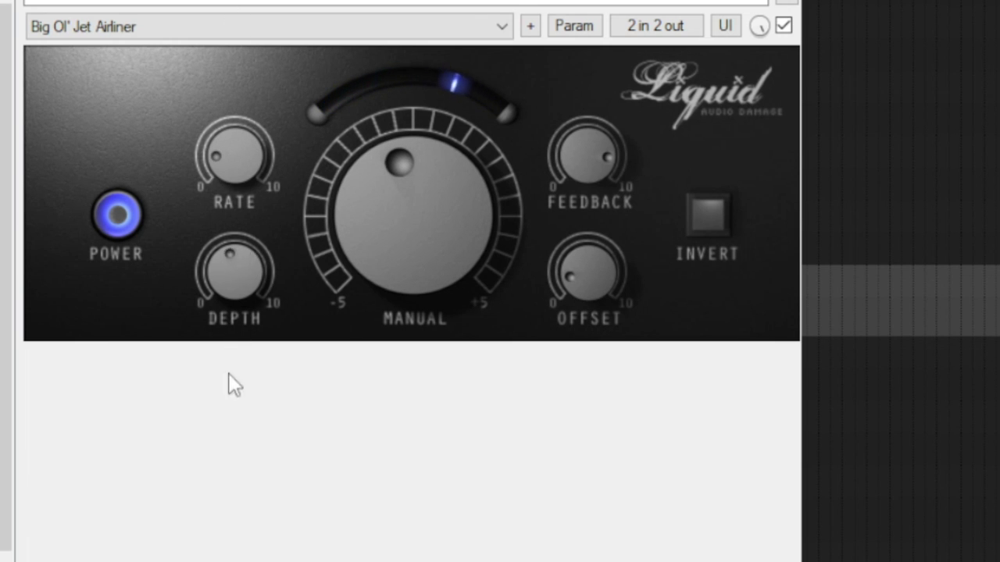
left_click_drag(608, 179, 575, 141)
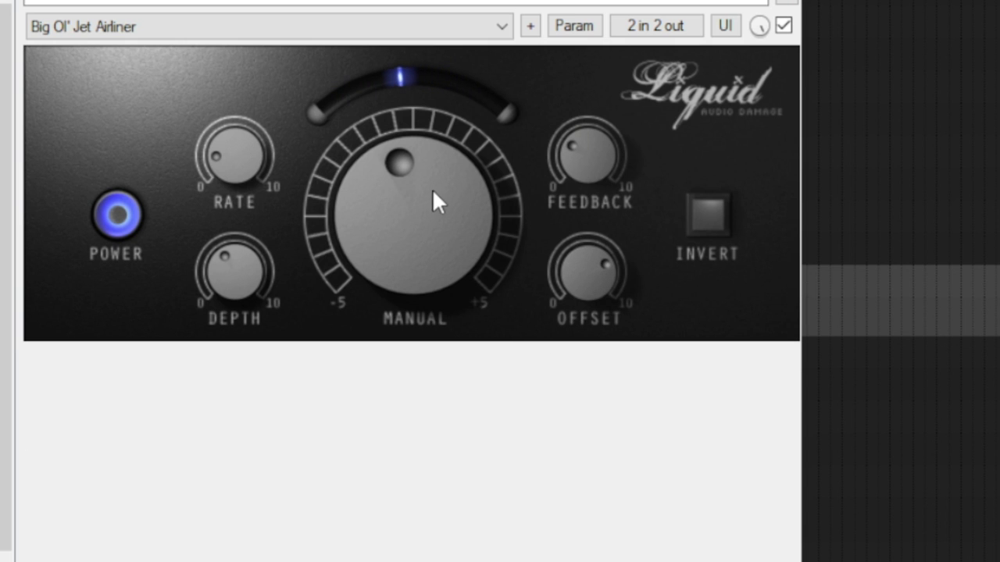
left_click_drag(432, 188, 417, 232)
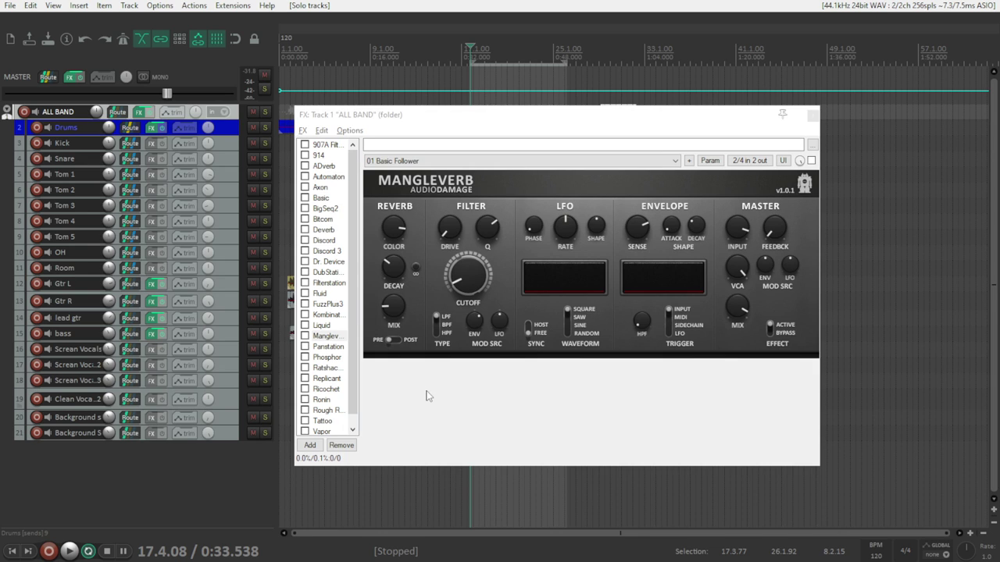
Step: Raise Mangleverb's filter cutoff, reduce its master mix and view its built-in presets
mouse_move(392, 246)
mouse_move(641, 216)
left_click(671, 226)
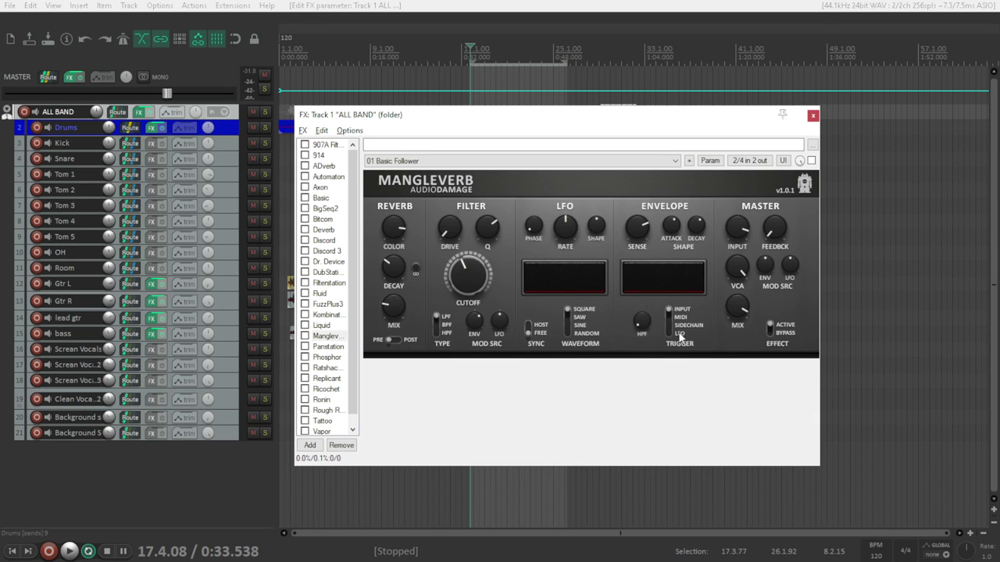
left_click_drag(734, 308, 732, 382)
left_click(435, 161)
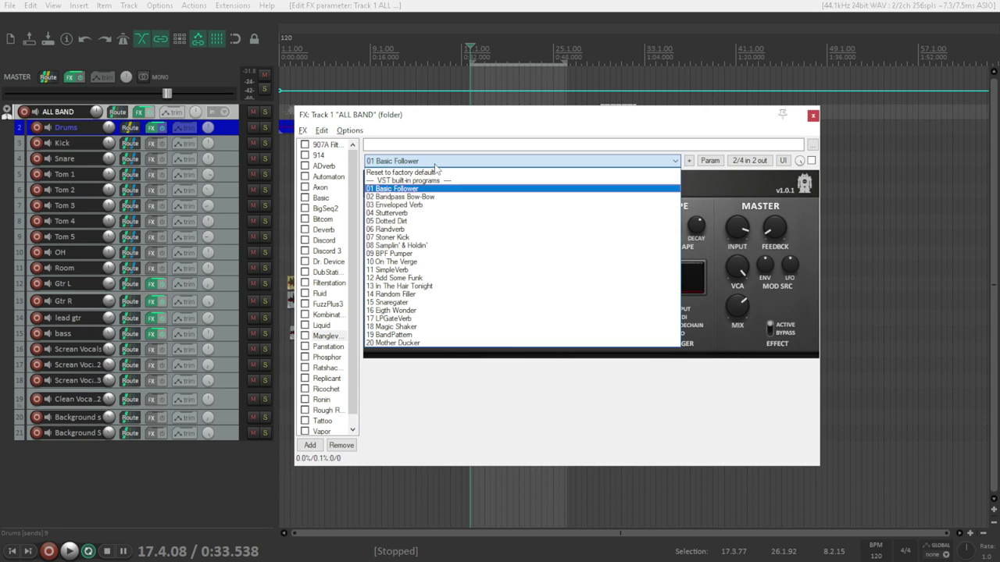
left_click(598, 385)
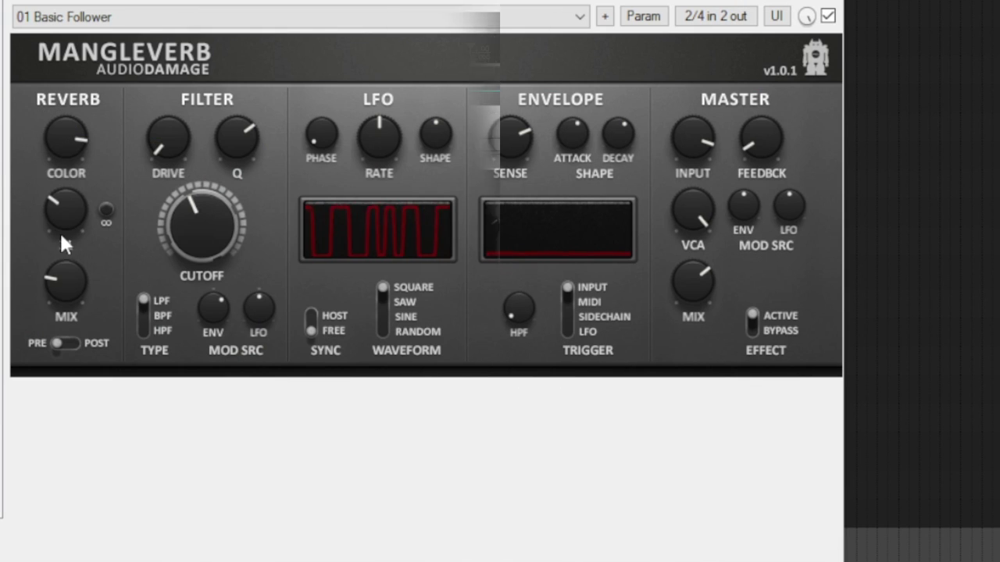
Step: Raise Mangleverb's reverb mix and set color to +77, with lower filter Q, cutoff at about 1072 Hz and more drive
left_click_drag(389, 278, 392, 278)
left_click_drag(60, 132, 62, 125)
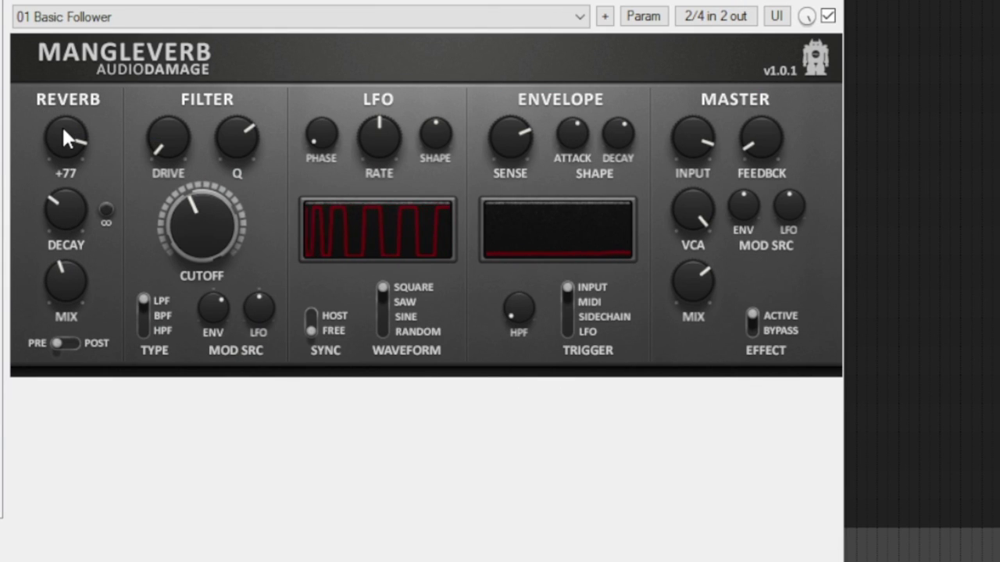
left_click_drag(230, 121, 234, 213)
left_click_drag(205, 221, 208, 201)
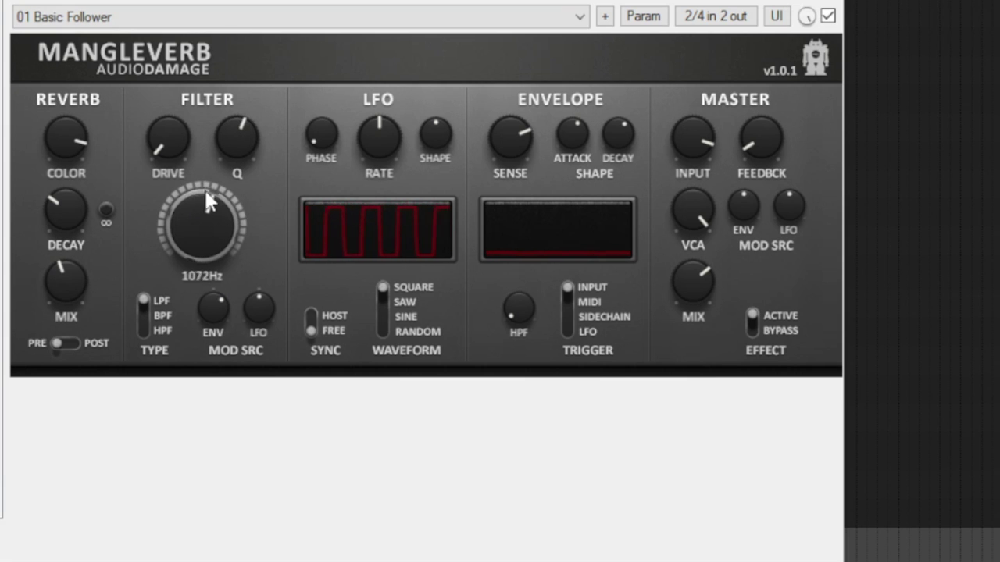
left_click_drag(160, 145, 167, 105)
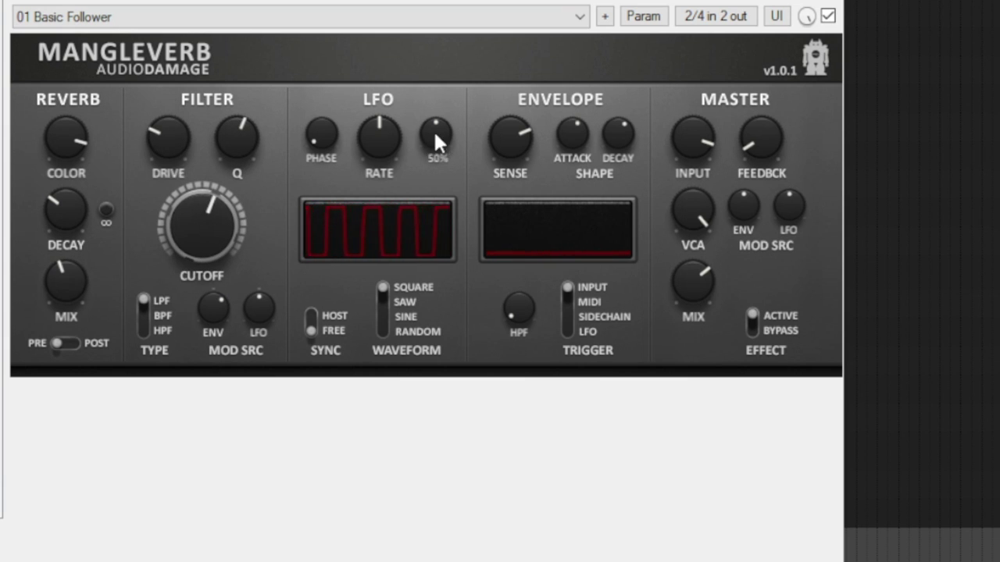
Step: Lower Mangleverb's LFO rate, shorten its envelope attack and decay, raise sense and HPF slightly, and reduce the master mix
left_click_drag(380, 133, 377, 143)
left_click_drag(706, 259, 694, 457)
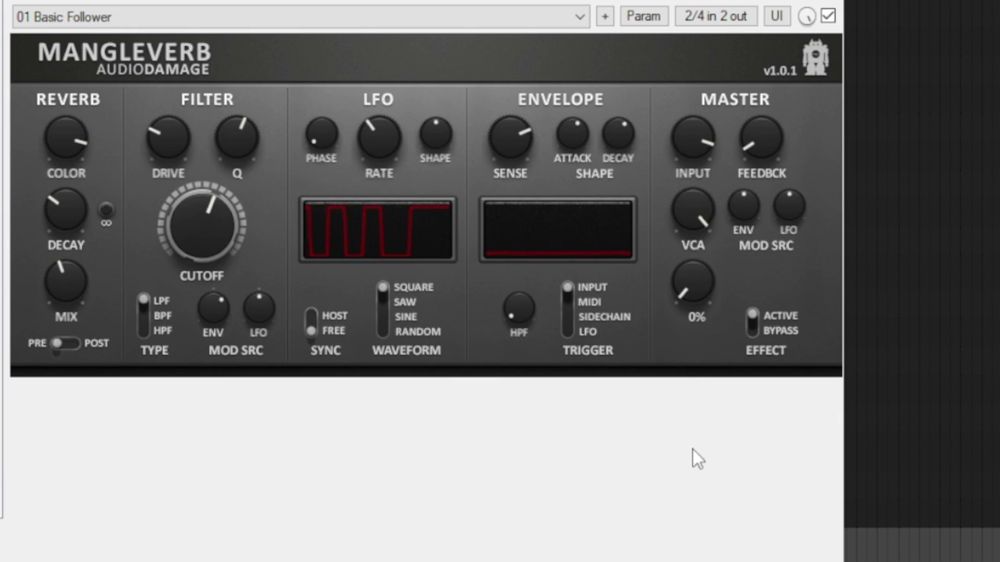
left_click_drag(687, 291, 687, 160)
left_click_drag(574, 153, 572, 109)
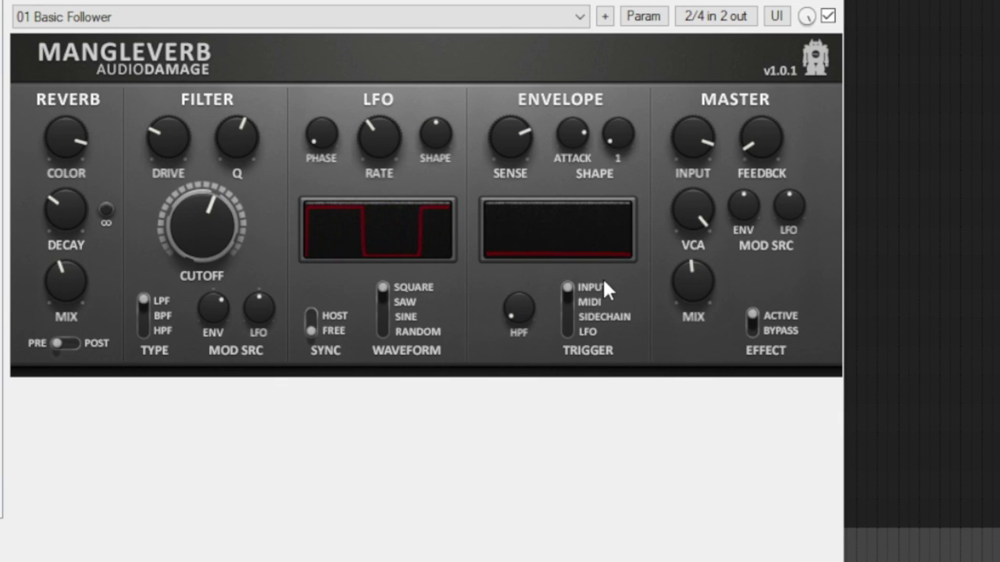
left_click_drag(509, 139, 520, 304)
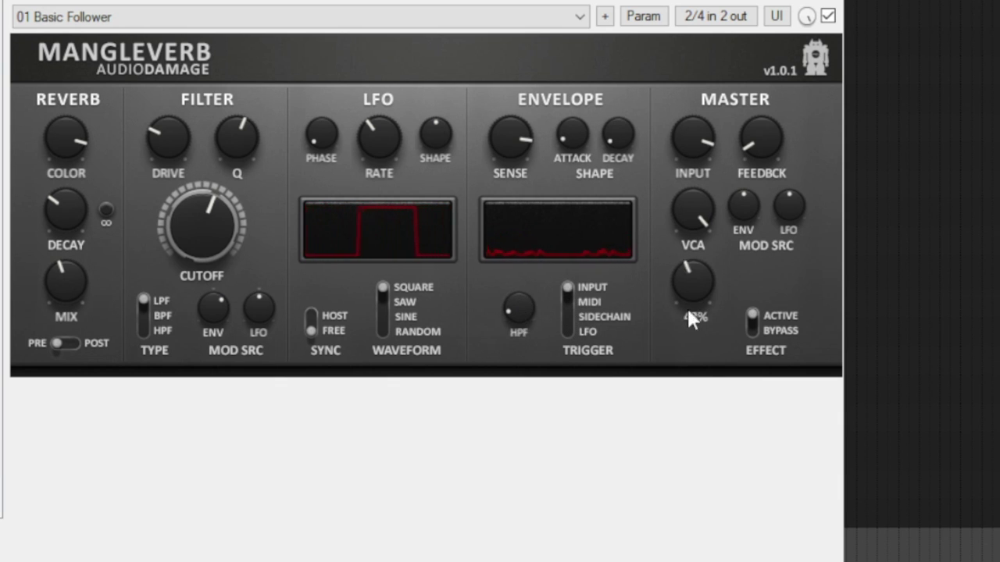
left_click_drag(688, 306, 687, 328)
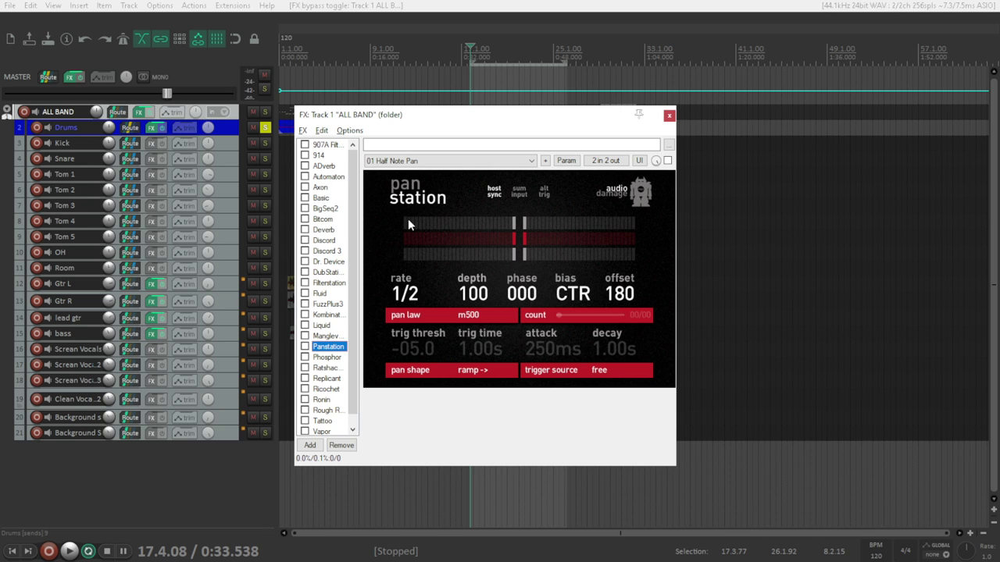
Step: Enable Panstation on the ALL BAND track and set its pan law to equal power
left_click(396, 254)
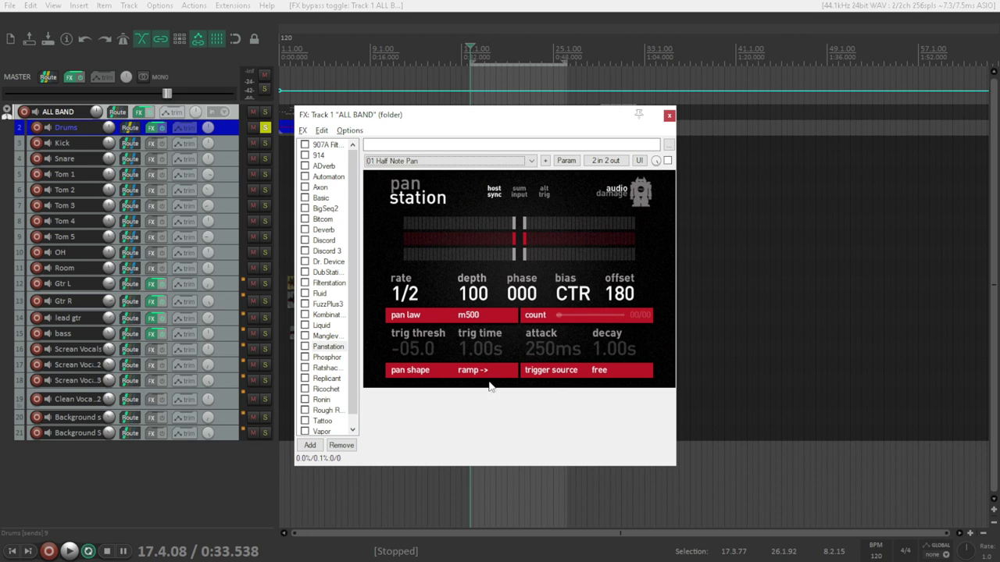
key("ctrl+z")
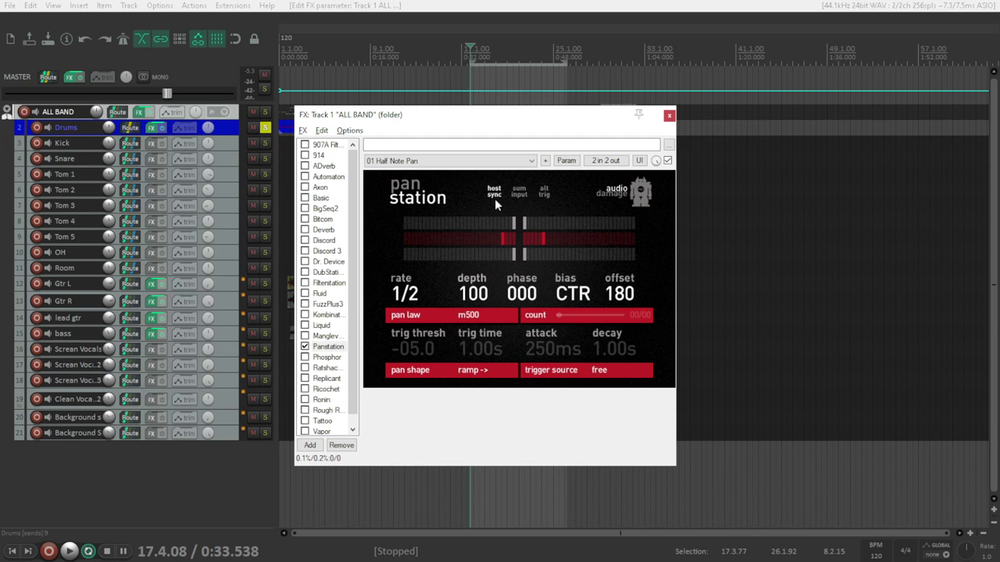
key("ctrl+z")
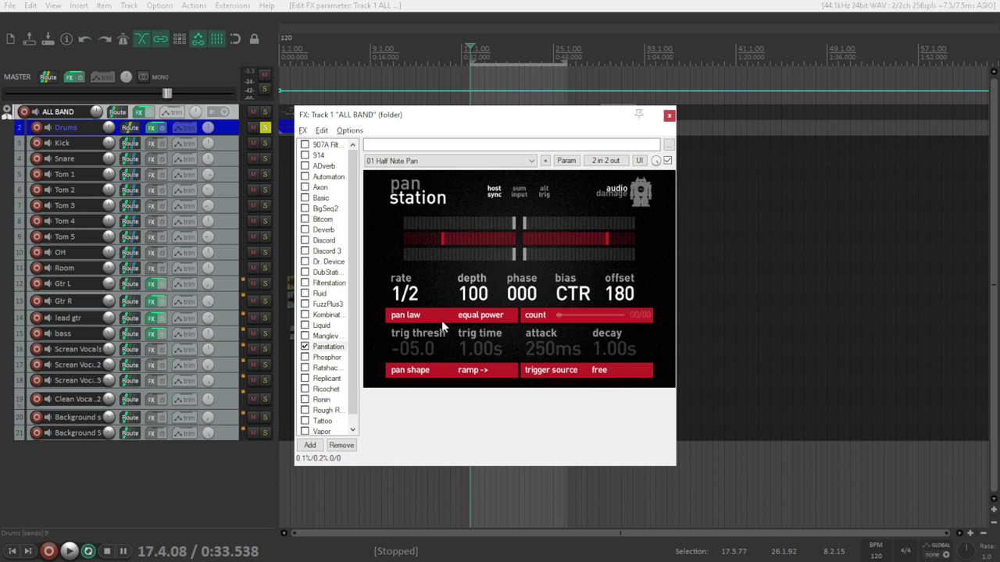
left_click(469, 316)
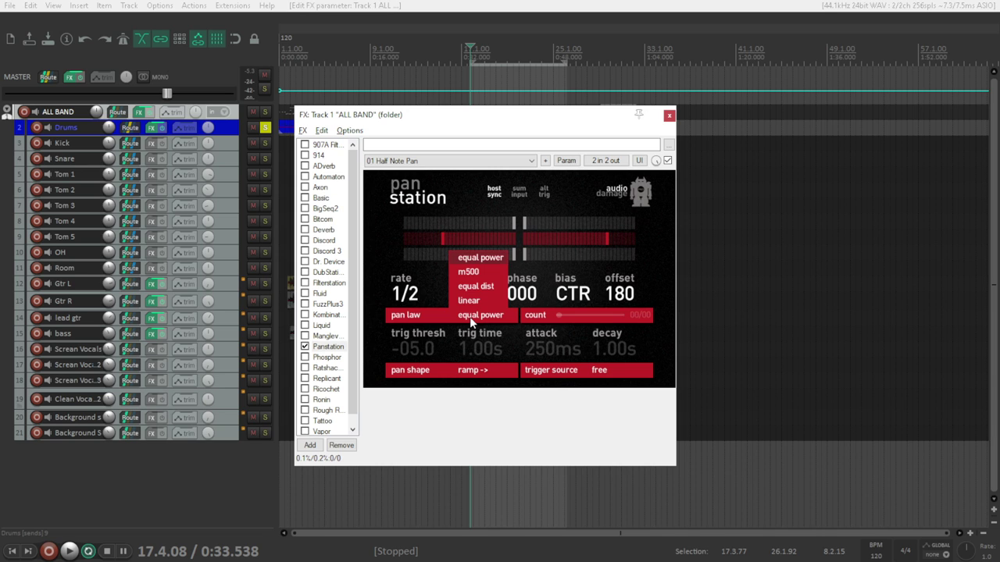
left_click(470, 316)
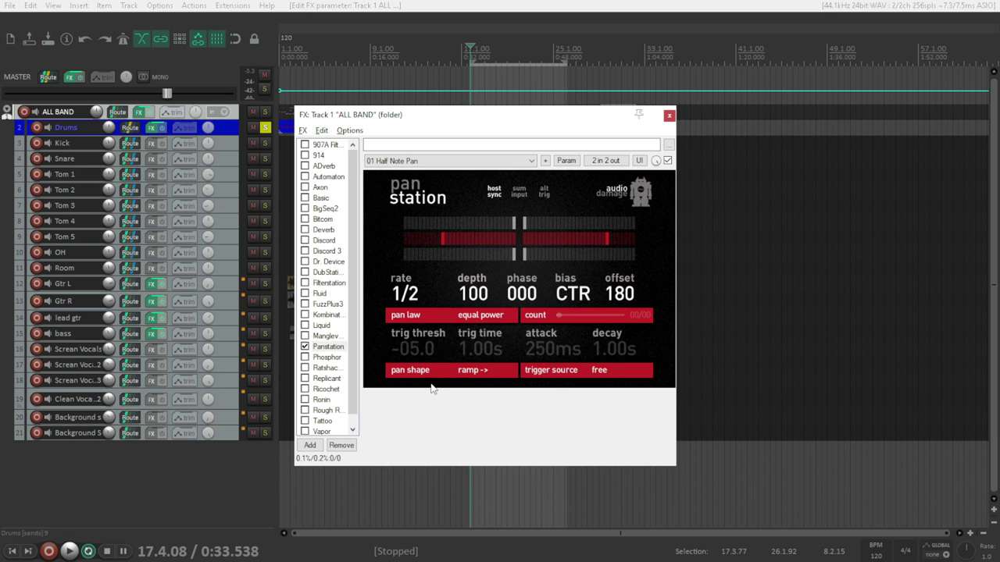
Step: View Panstation's pan shape, trigger source and preset choices, keeping ramp ->, free and 01 Half Note Pan
left_click(472, 370)
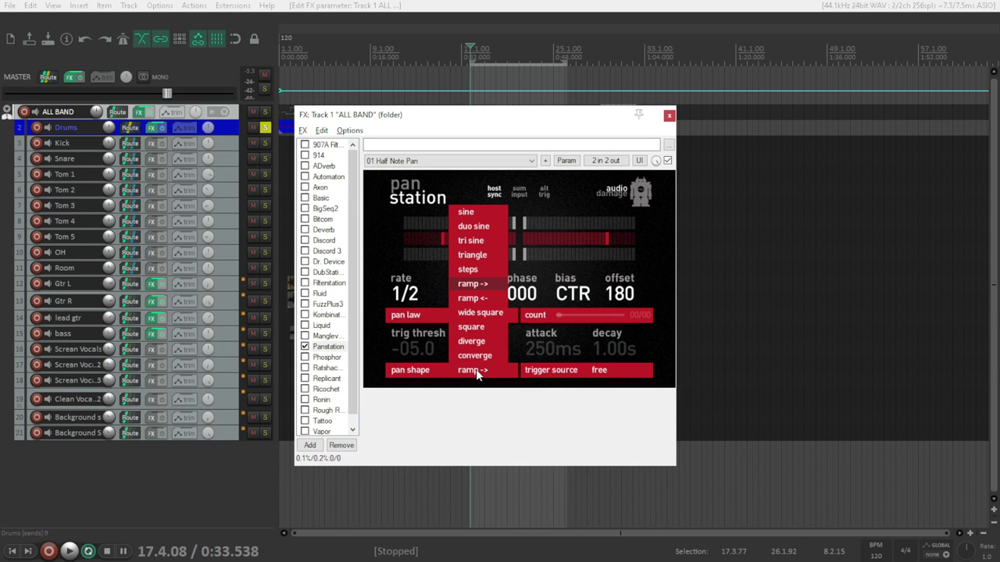
left_click(477, 373)
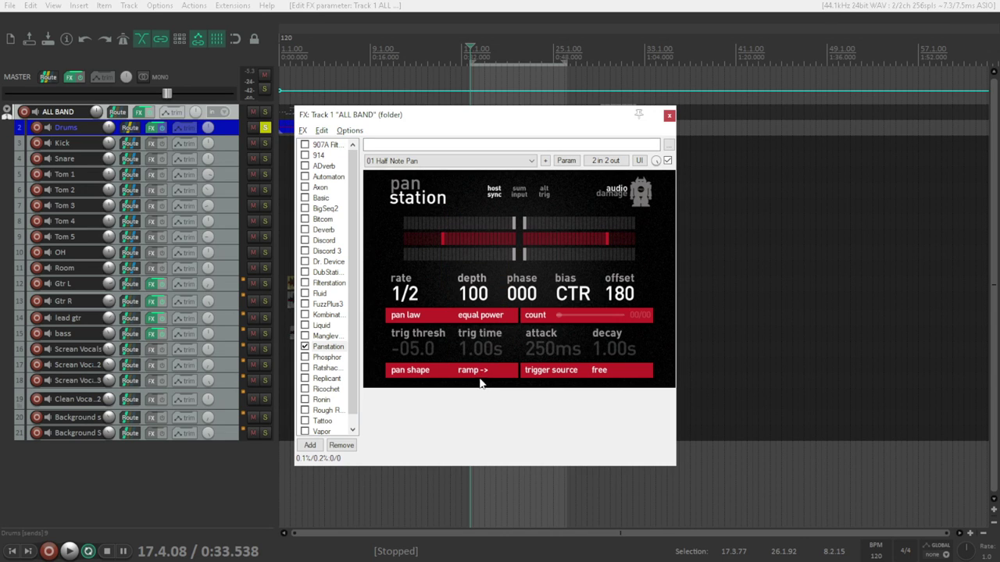
left_click(600, 372)
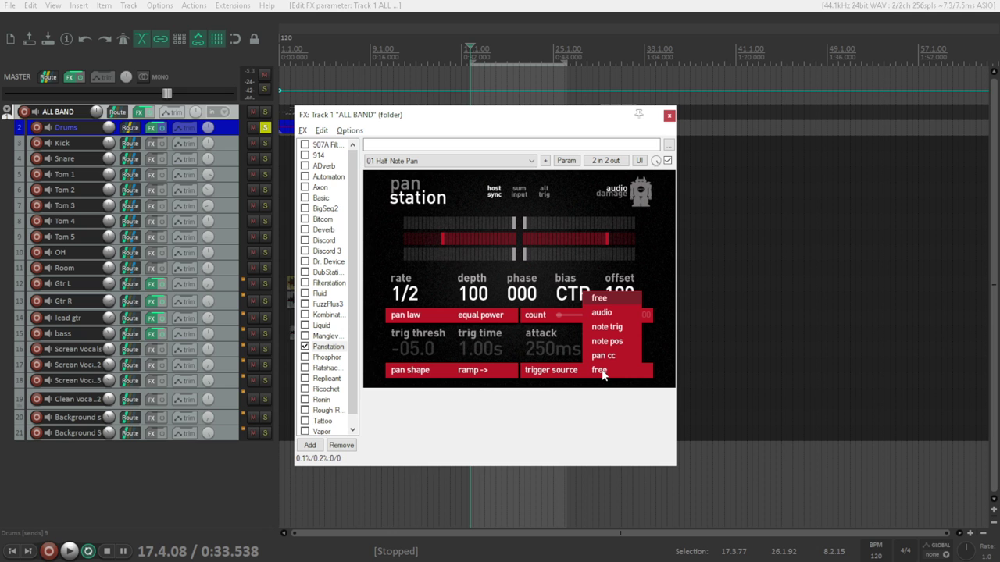
left_click(601, 372)
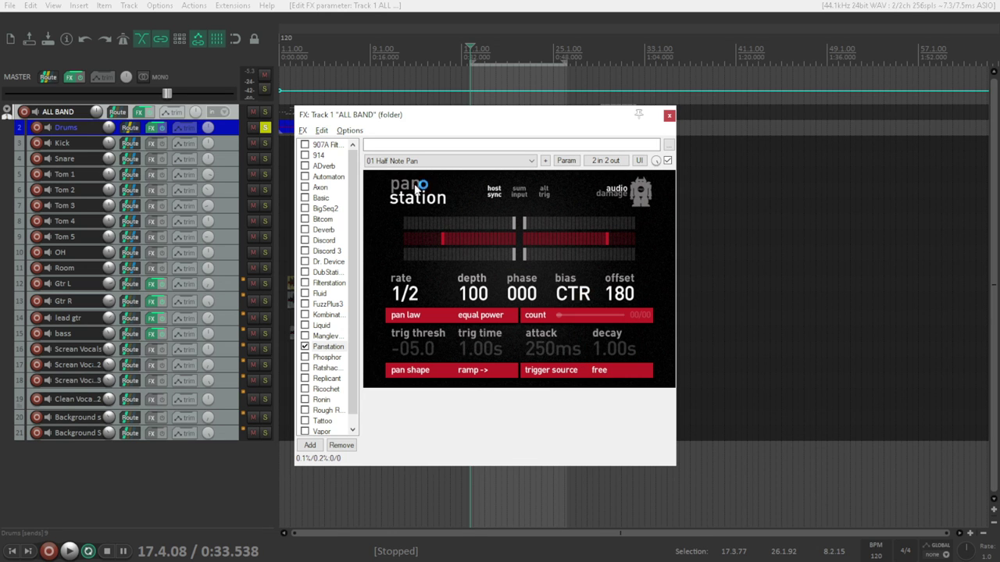
left_click(422, 162)
left_click(421, 161)
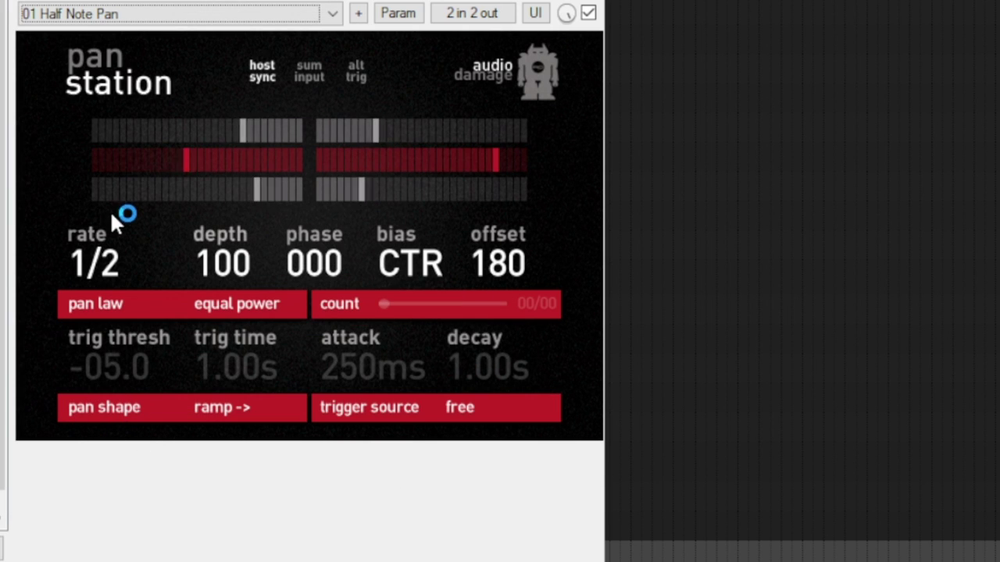
Step: Switch Panstation's host sync off and back on, and set the pan law to equal dist
left_click(255, 78)
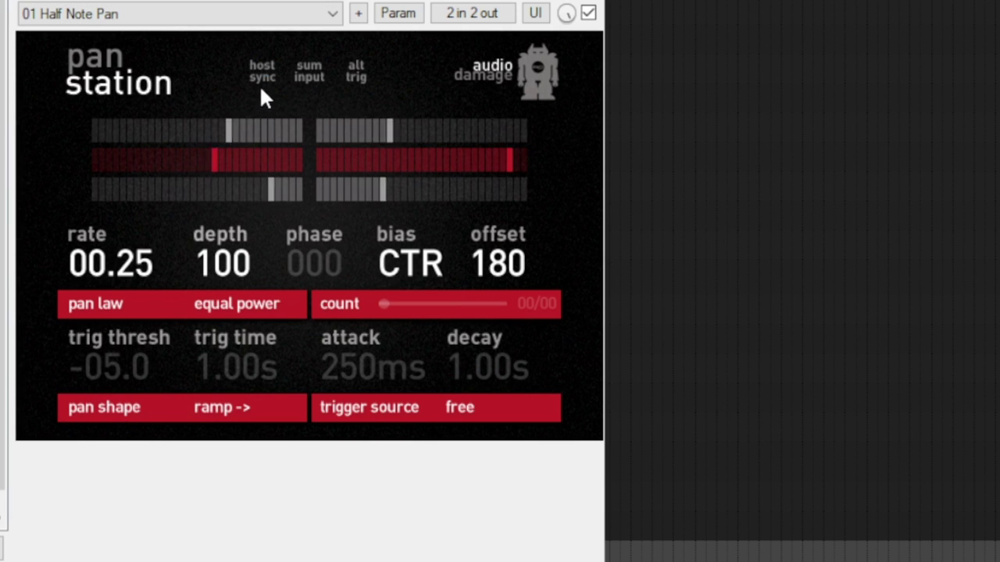
left_click(262, 72)
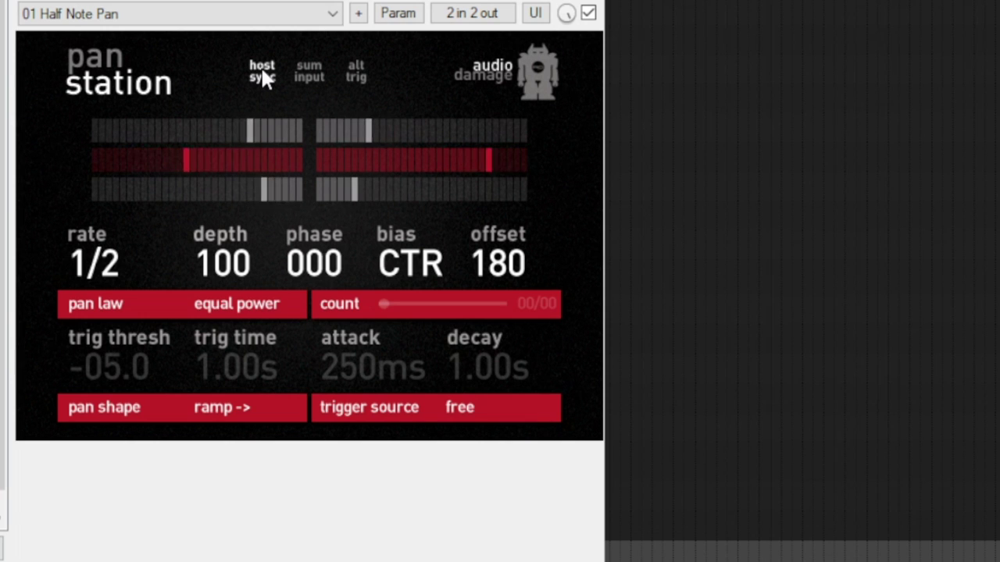
left_click(251, 306)
left_click(238, 249)
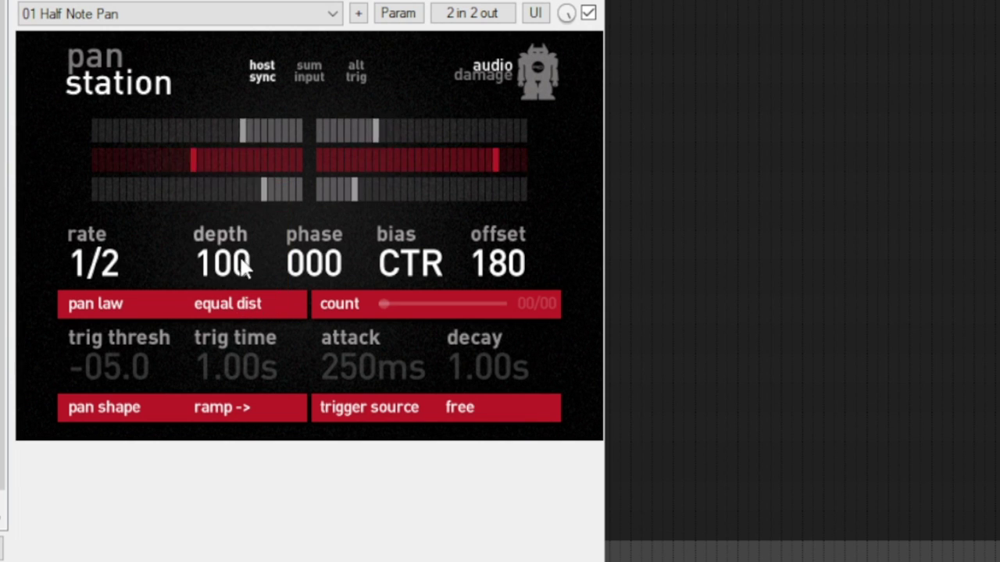
Step: Try the square pan shape, settle on tri sine, and set Panstation's trigger source to note pos
left_click(228, 403)
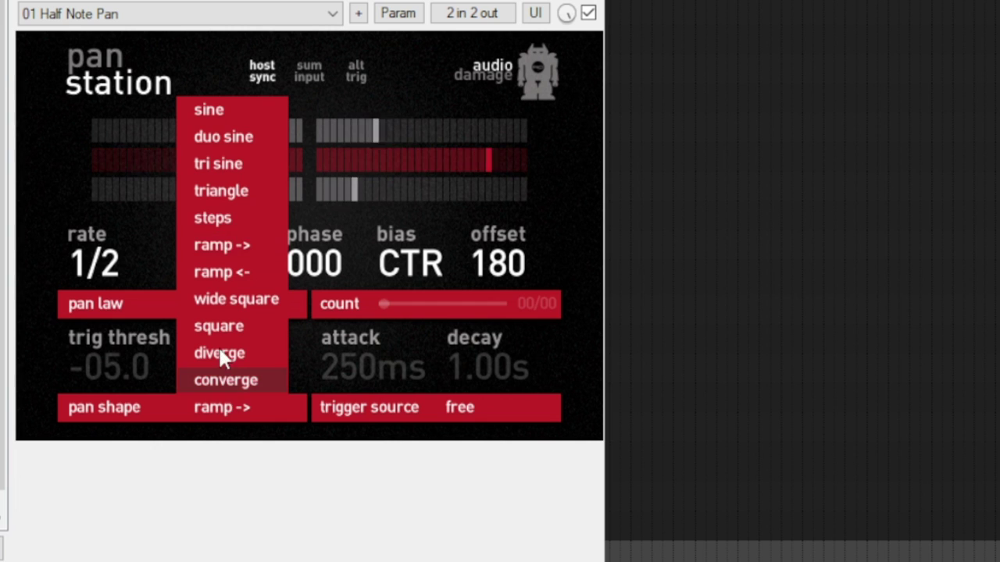
left_click(217, 326)
left_click(232, 405)
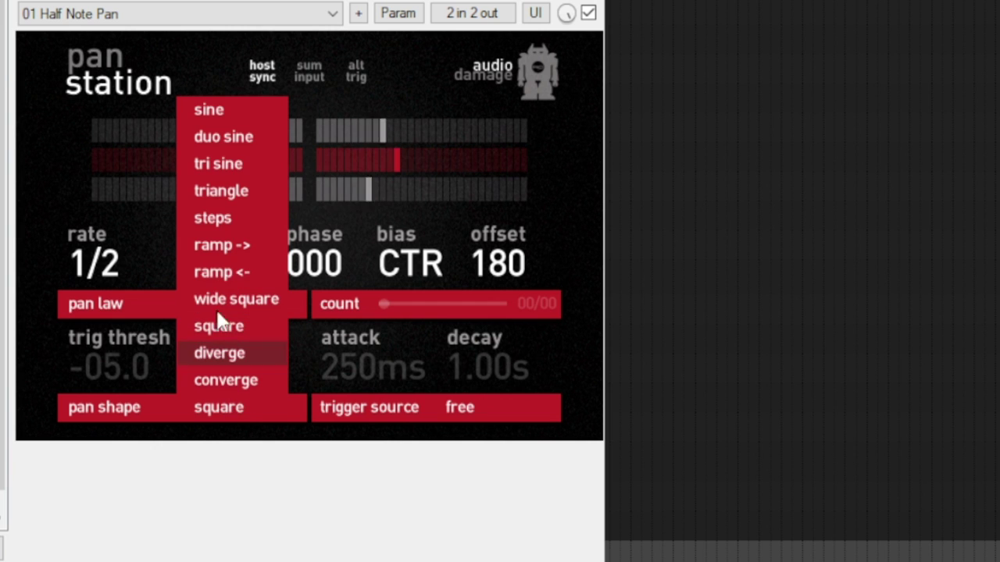
left_click(202, 164)
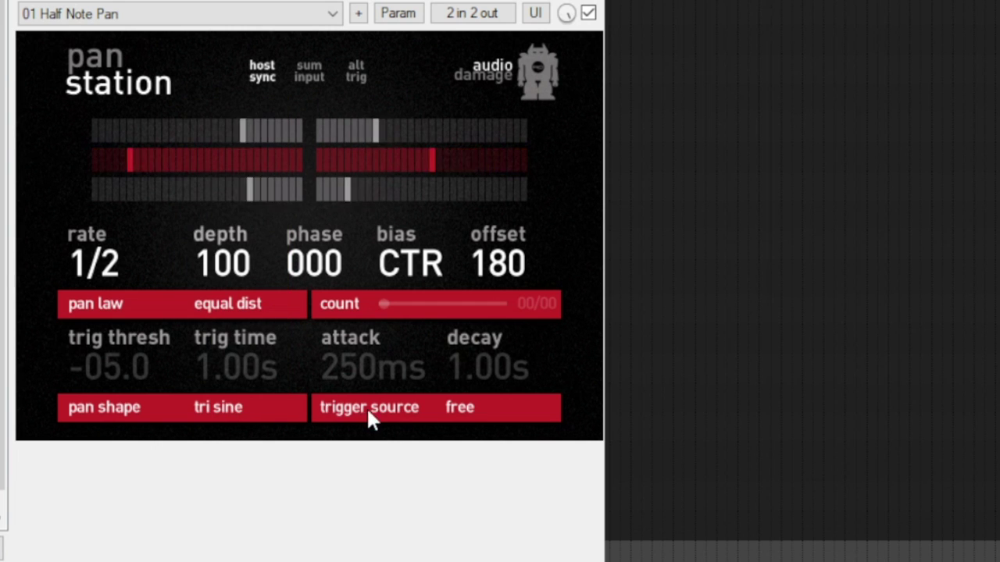
left_click(488, 406)
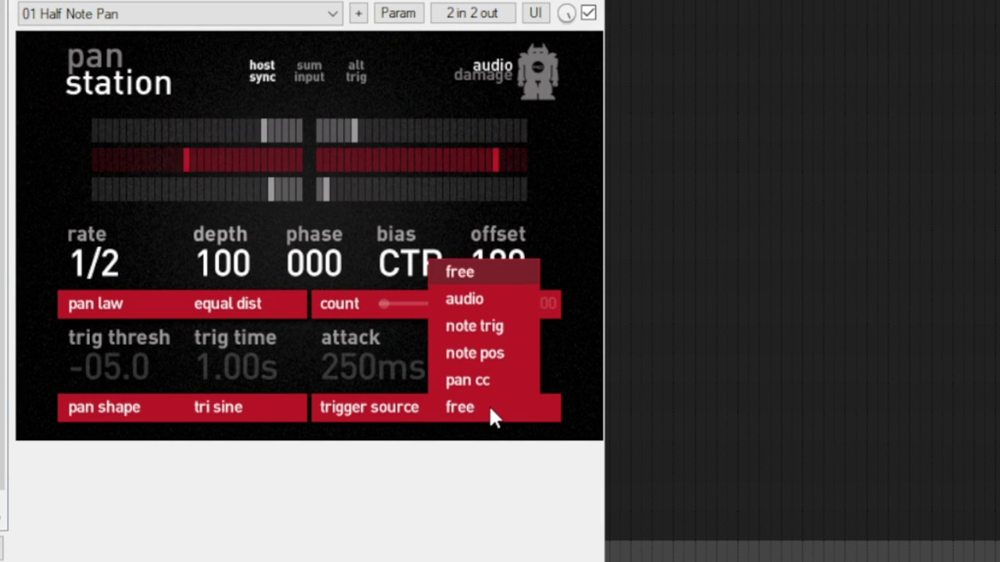
left_click(488, 353)
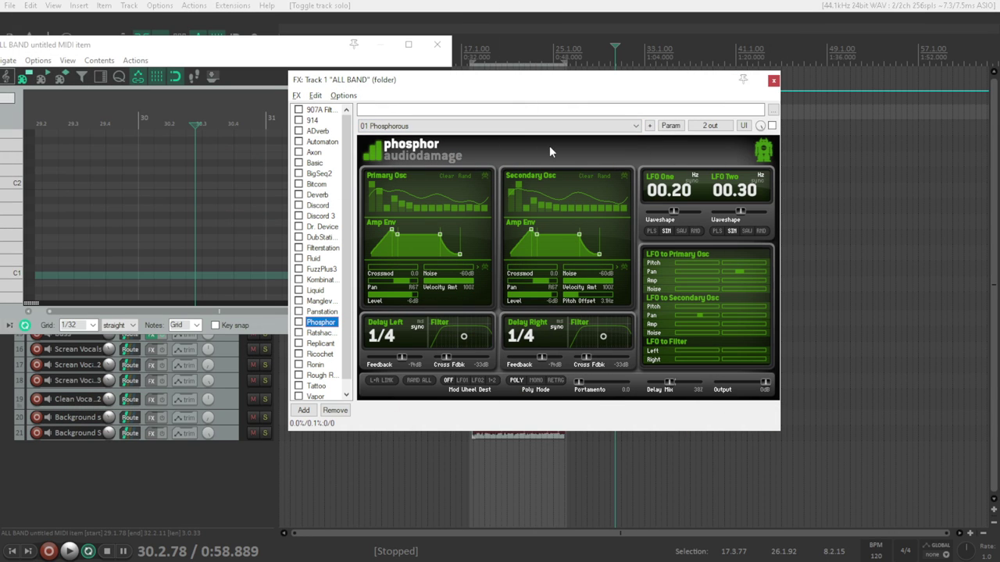
Step: Reshape Phosphor's primary amp envelope, set the delays to 1/8 T and 1/2., add LFO to primary amp, and adjust delay mix and output to -13 dB
left_click_drag(438, 208, 393, 205)
left_click_drag(397, 235, 421, 228)
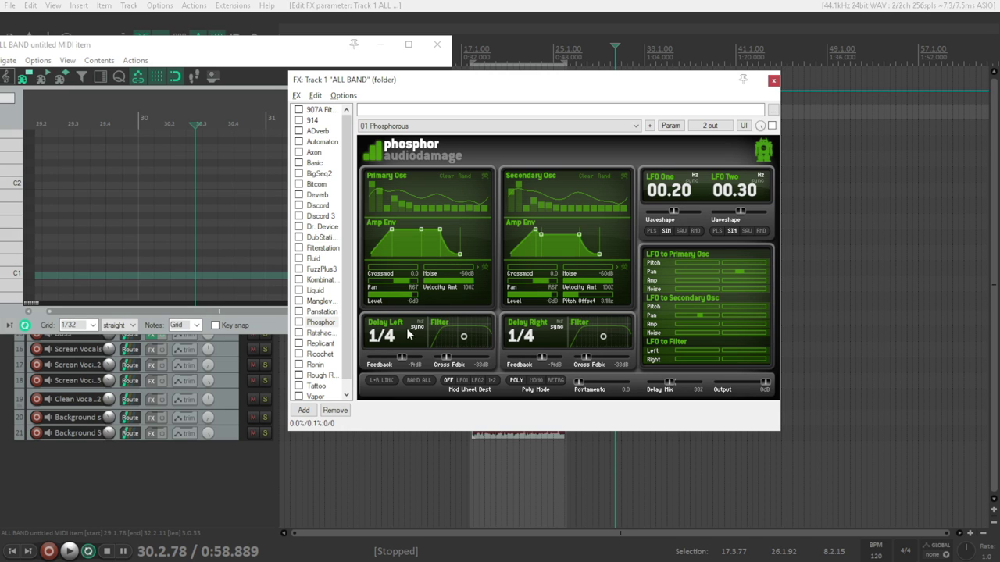
left_click_drag(399, 336, 398, 357)
left_click_drag(538, 336, 536, 306)
left_click(700, 281)
mouse_move(673, 382)
left_mouse_down()
mouse_move(653, 382)
mouse_move(678, 383)
left_mouse_up()
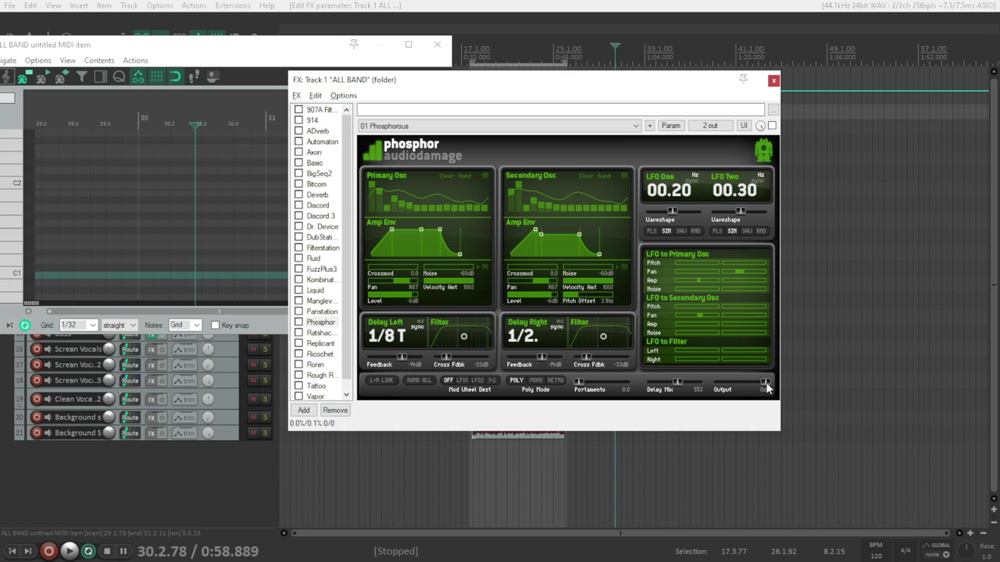
mouse_move(766, 388)
left_mouse_down()
mouse_move(736, 385)
mouse_move(752, 385)
left_mouse_up()
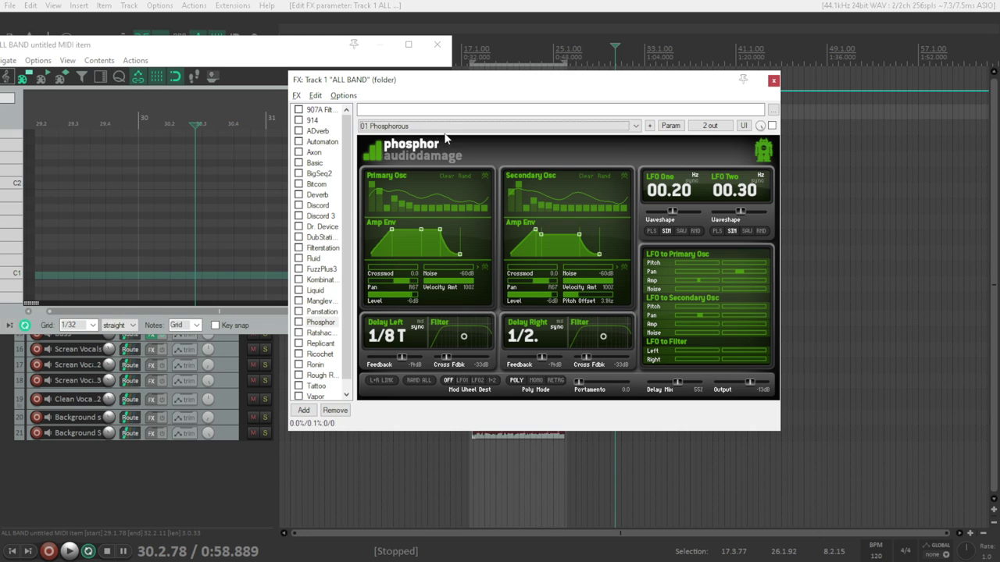
Step: View Phosphor's presets, enable the synth, and audition different presets with low notes on the MIDI editor's piano keys
left_click(442, 126)
left_click(435, 131)
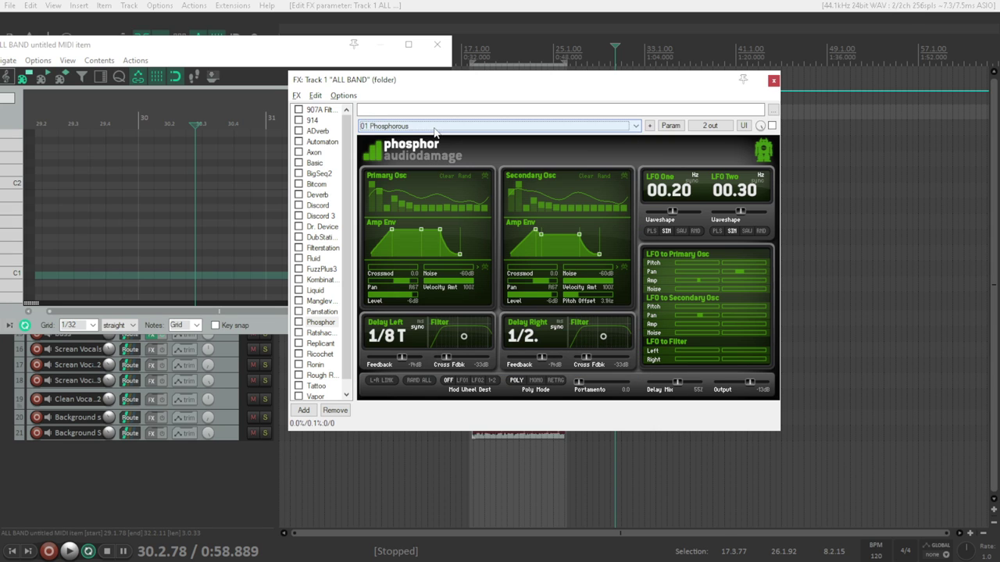
scroll(435, 127, "down", 2)
mouse_move(10, 201)
left_mouse_down()
mouse_move(12, 275)
mouse_move(14, 183)
left_mouse_up()
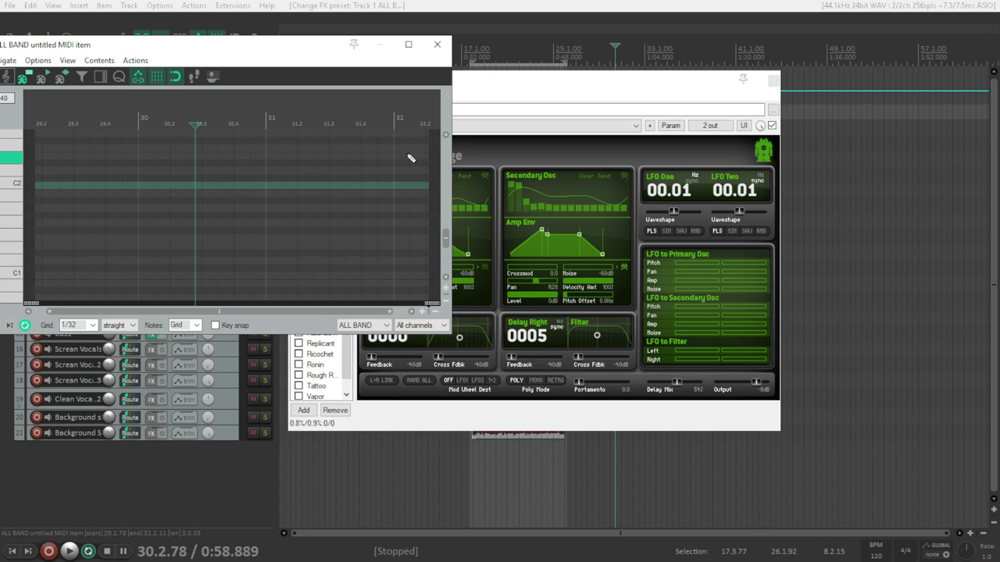
scroll(409, 156, "down", 1)
left_click(15, 189)
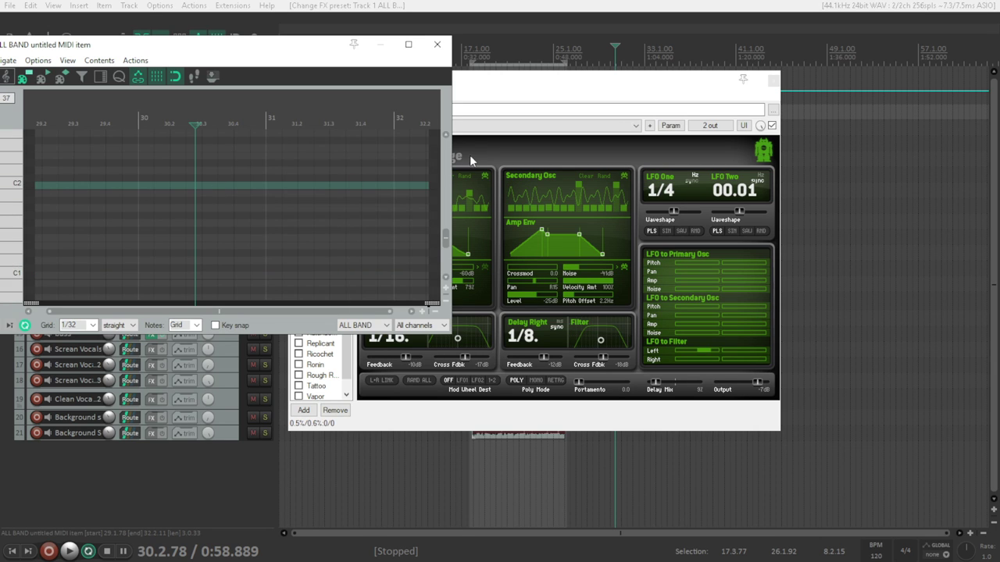
Step: Load another Phosphor preset and audition it by playing C2 and C1
left_click(471, 126)
left_click(468, 130)
left_click(10, 187)
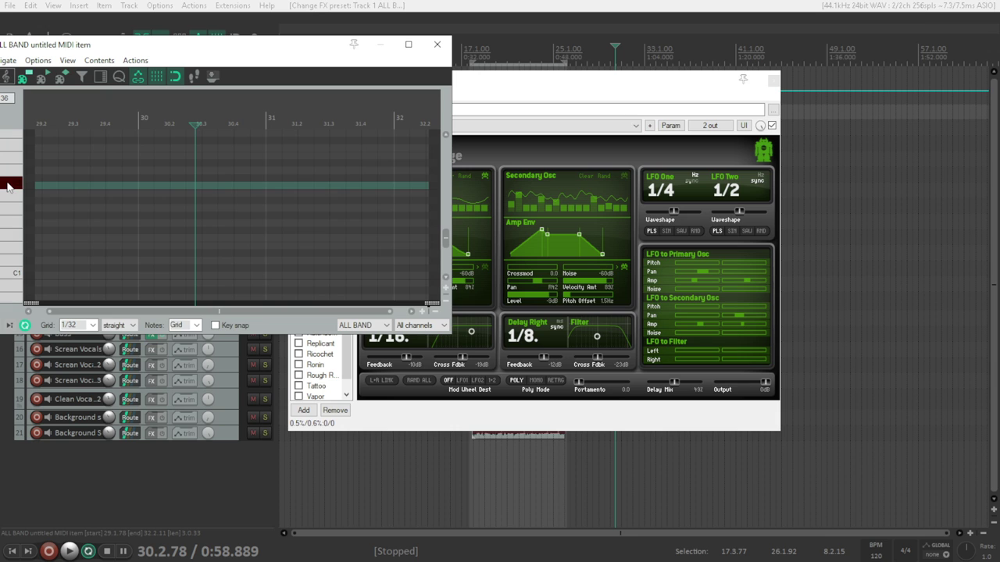
left_click(11, 273)
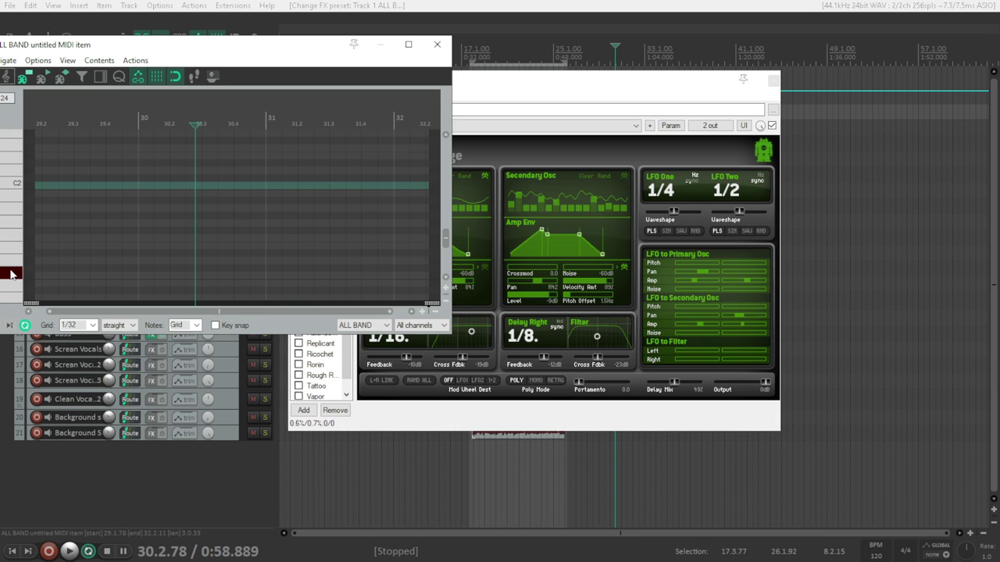
Step: Load Phosphor's 16 Sampling And Holding preset and audition it on C2 and C1
left_click(471, 126)
left_click(420, 179)
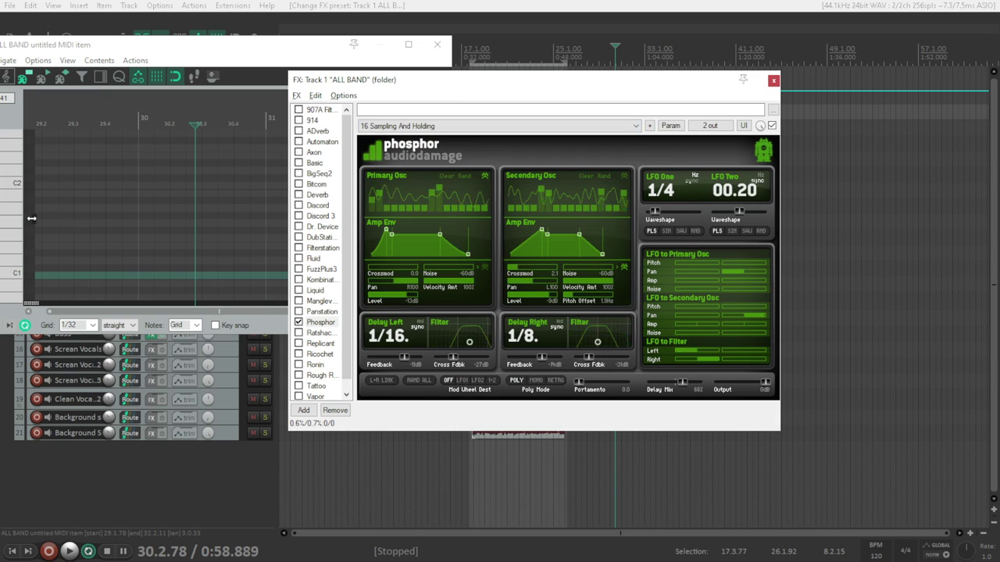
left_click(14, 185)
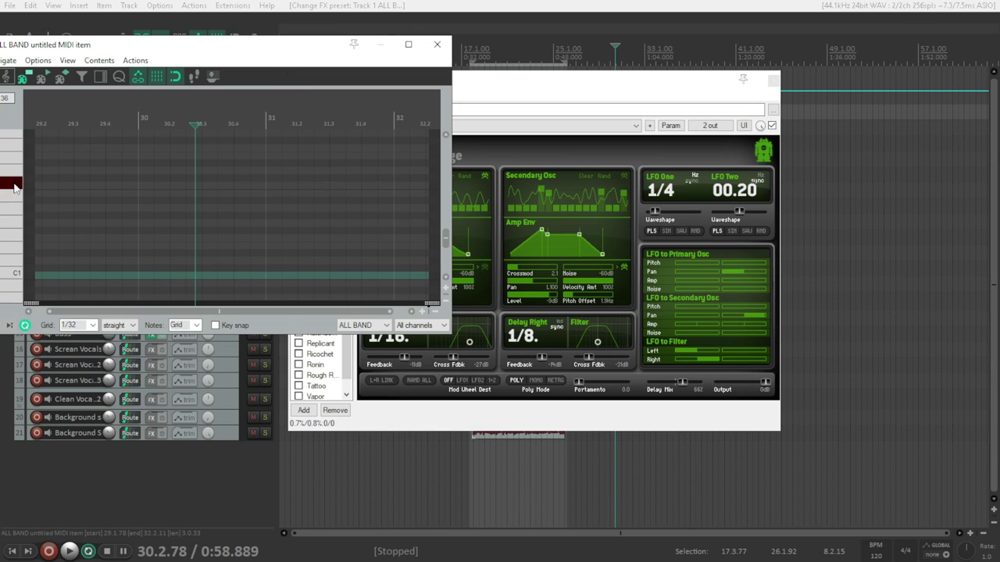
left_click(16, 275)
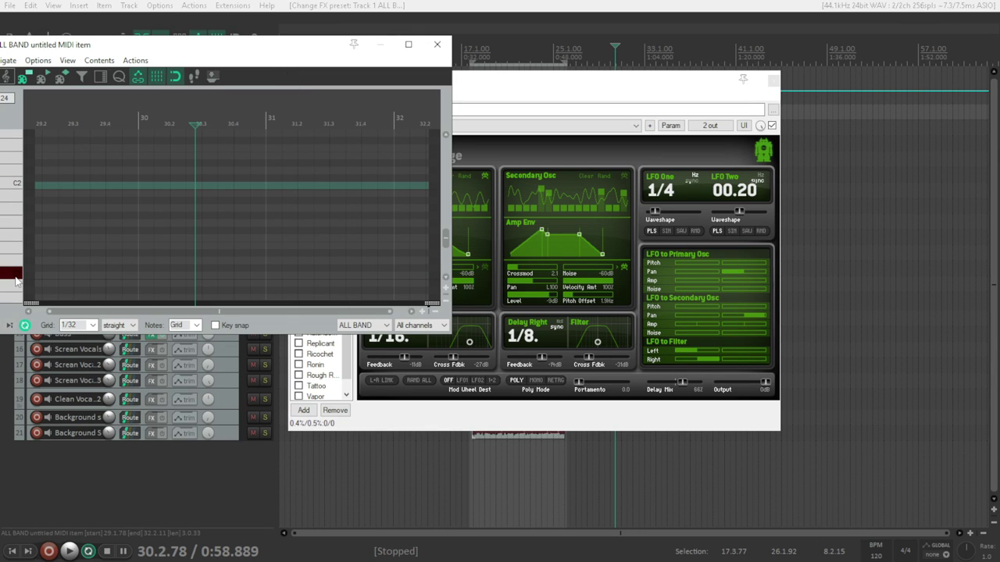
Step: Load Phosphor's 21 The Shivvvver preset and audition it on C1 and C2
left_click(554, 126)
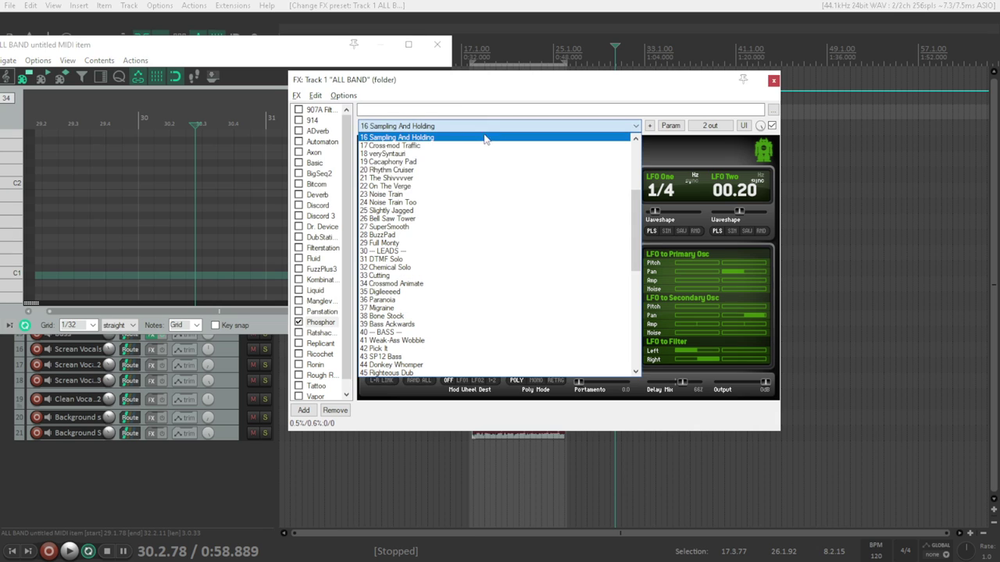
left_click(425, 178)
left_click(14, 275)
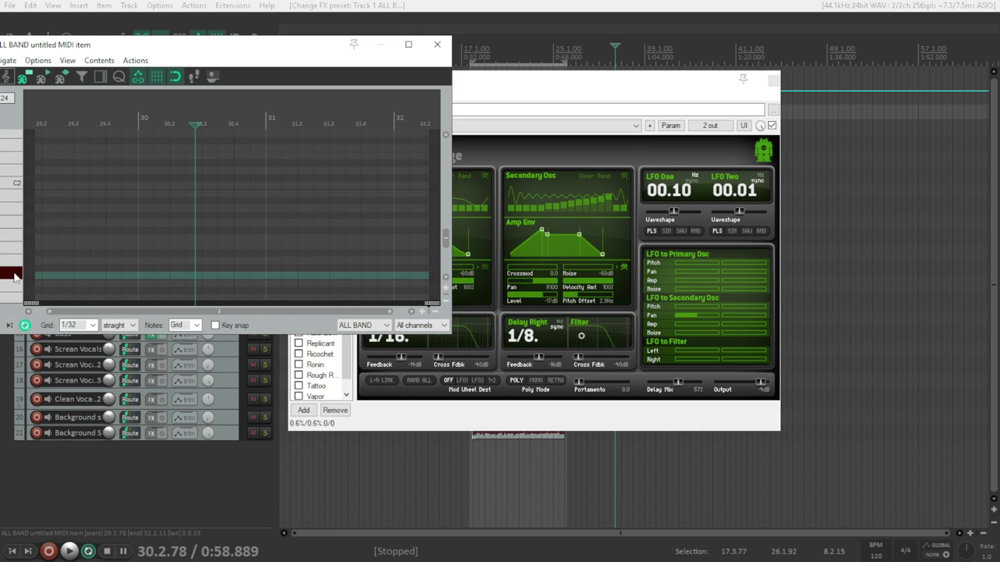
left_click(16, 184)
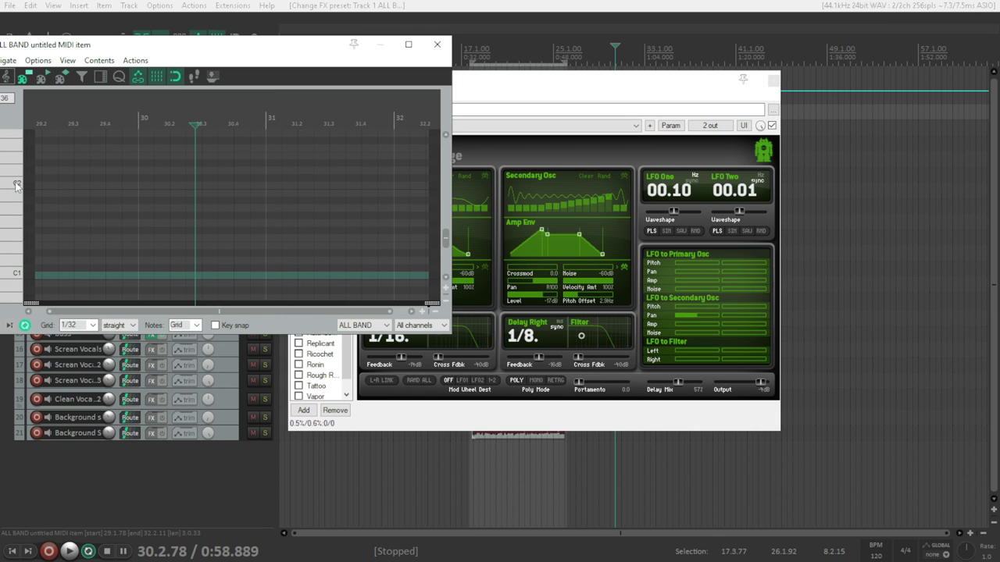